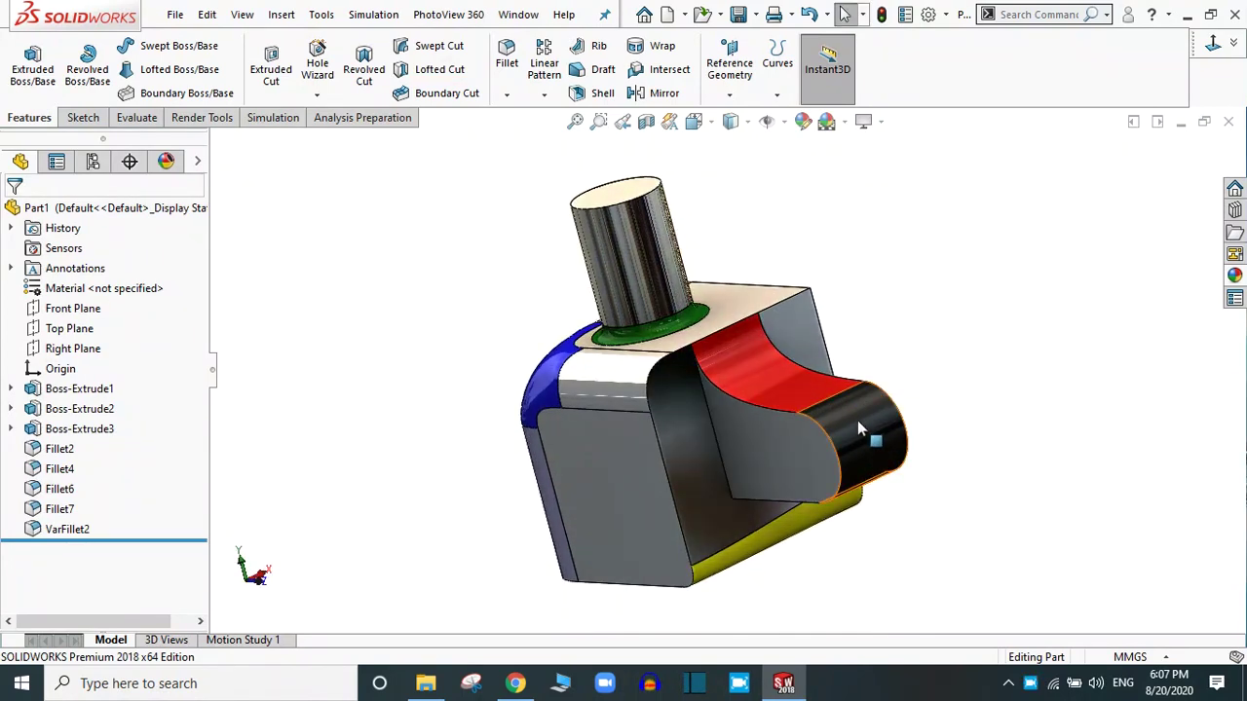
Examine the coloured fillets on the finished sample part from several sides
mouse_move(969, 393)
middle_mouse_down()
mouse_move(994, 267)
mouse_move(954, 412)
mouse_move(986, 398)
middle_mouse_up()
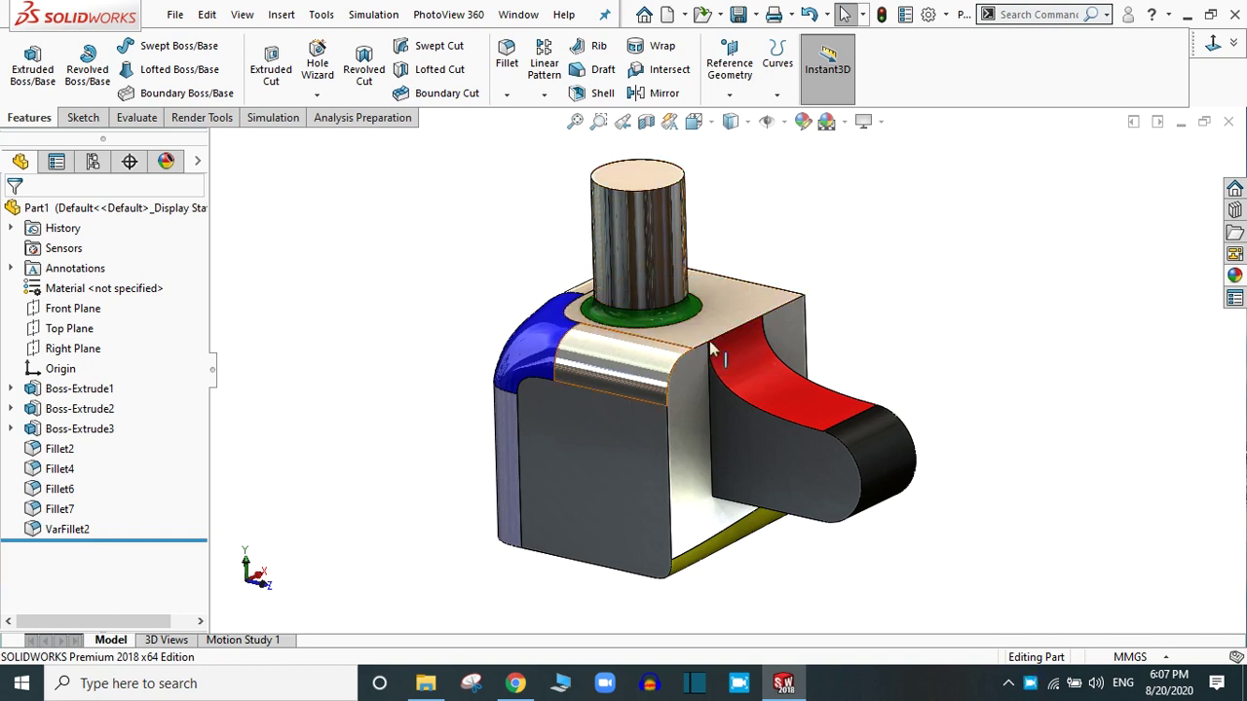
middle_click_drag(905, 351, 877, 342)
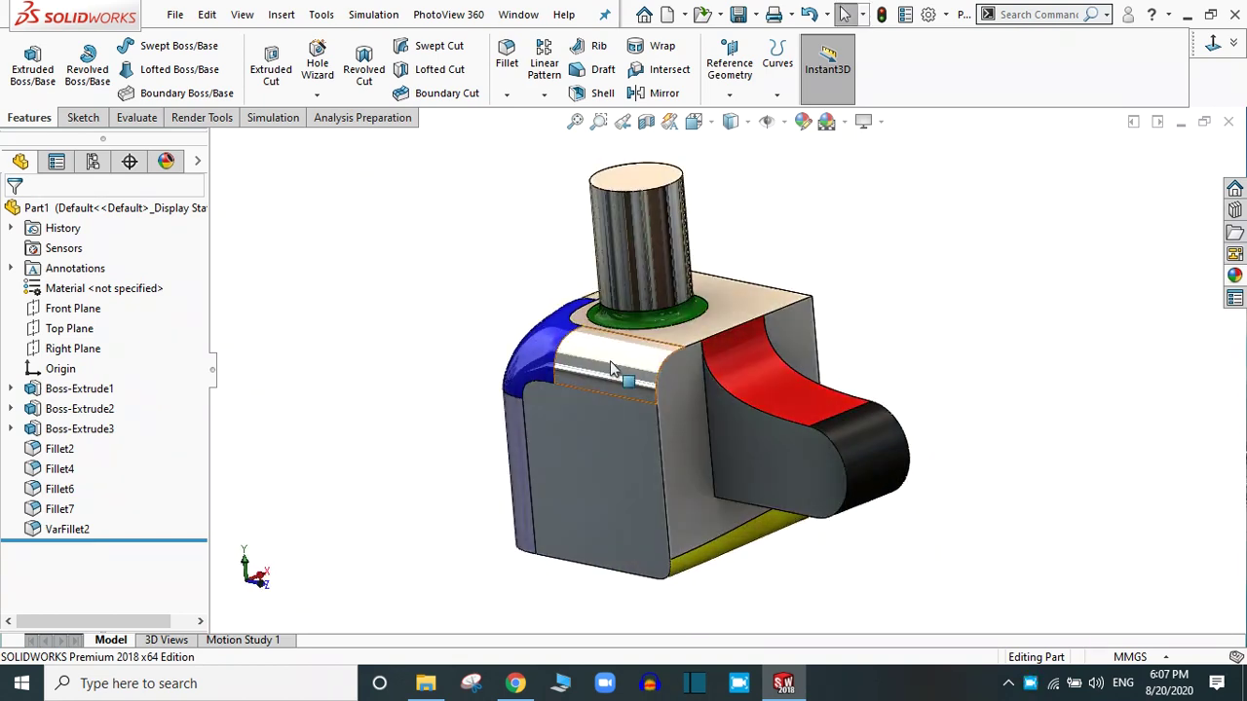
middle_click_drag(902, 517, 925, 353)
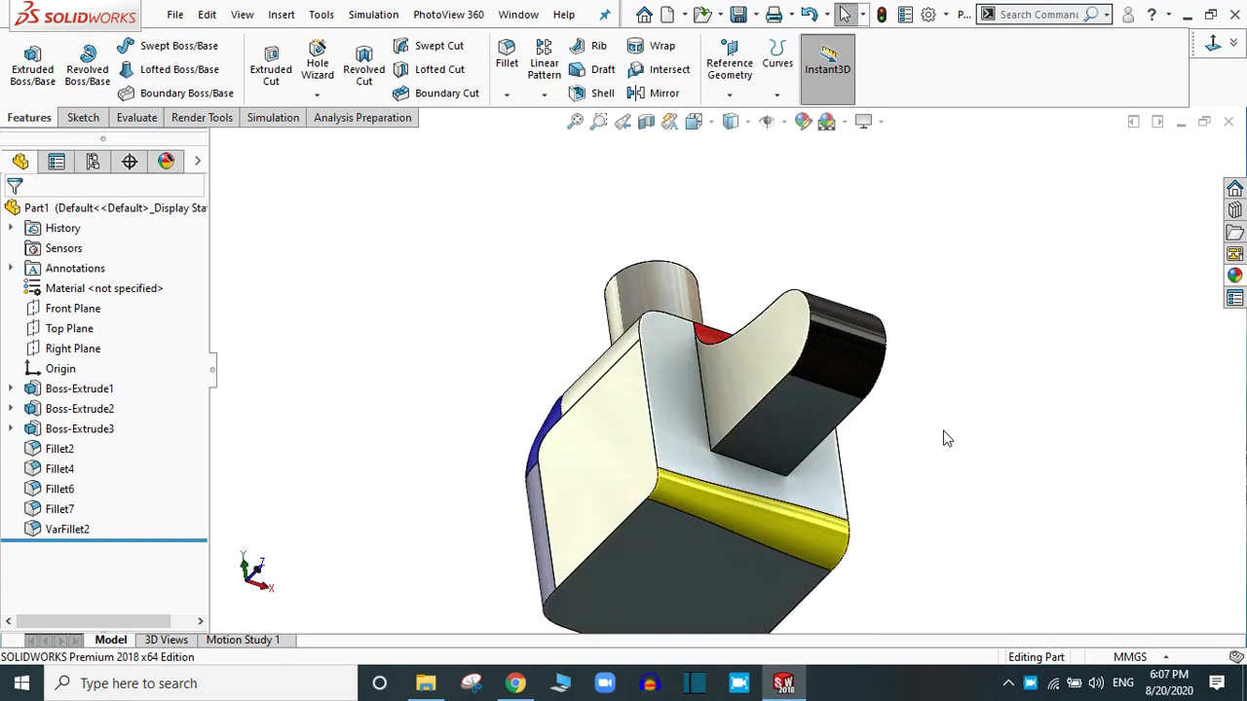
middle_click_drag(944, 437, 968, 541)
key("ctrl+7")
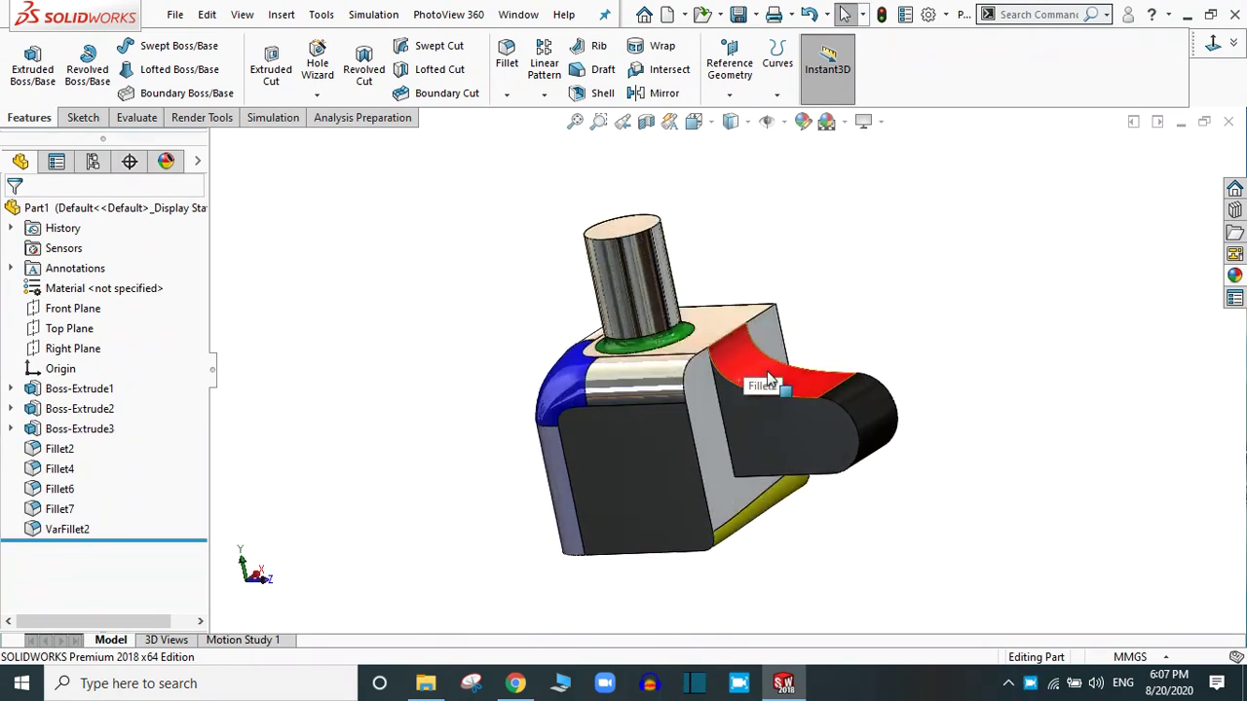
middle_click_drag(849, 390, 749, 383)
scroll(740, 389, "down", 3)
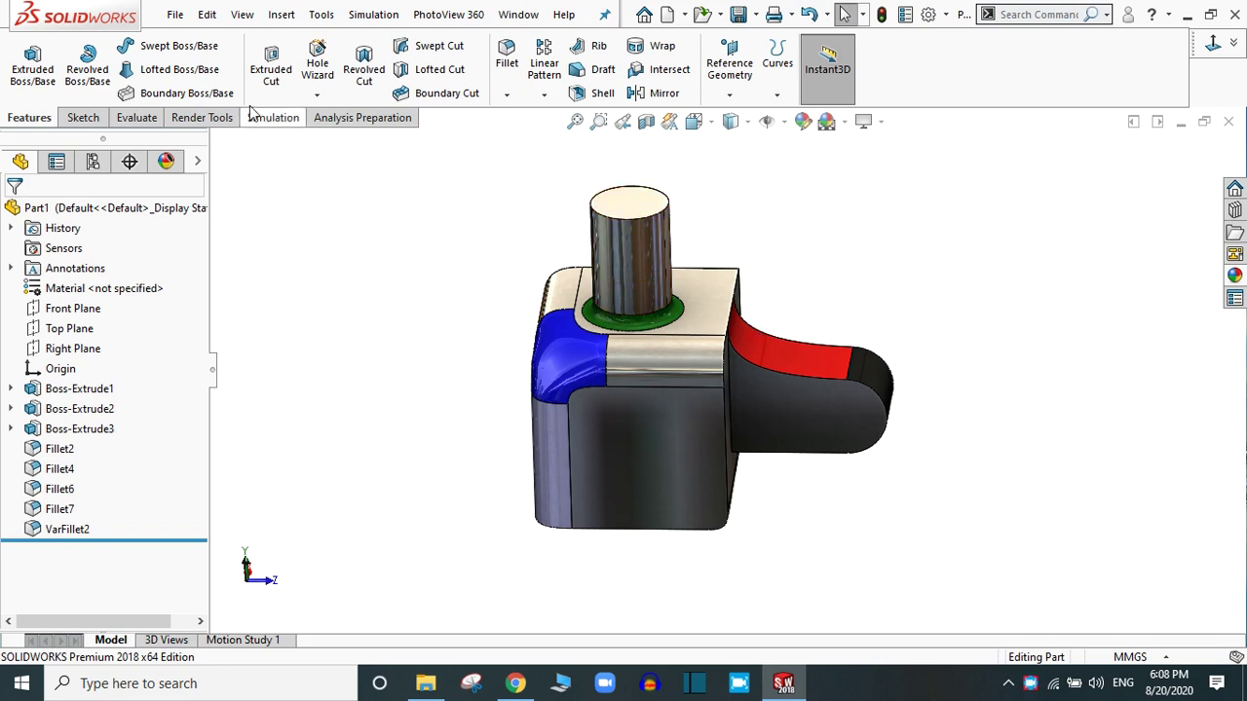
Create a new part document and apply a plain white background scene
left_click(175, 13)
mouse_move(206, 13)
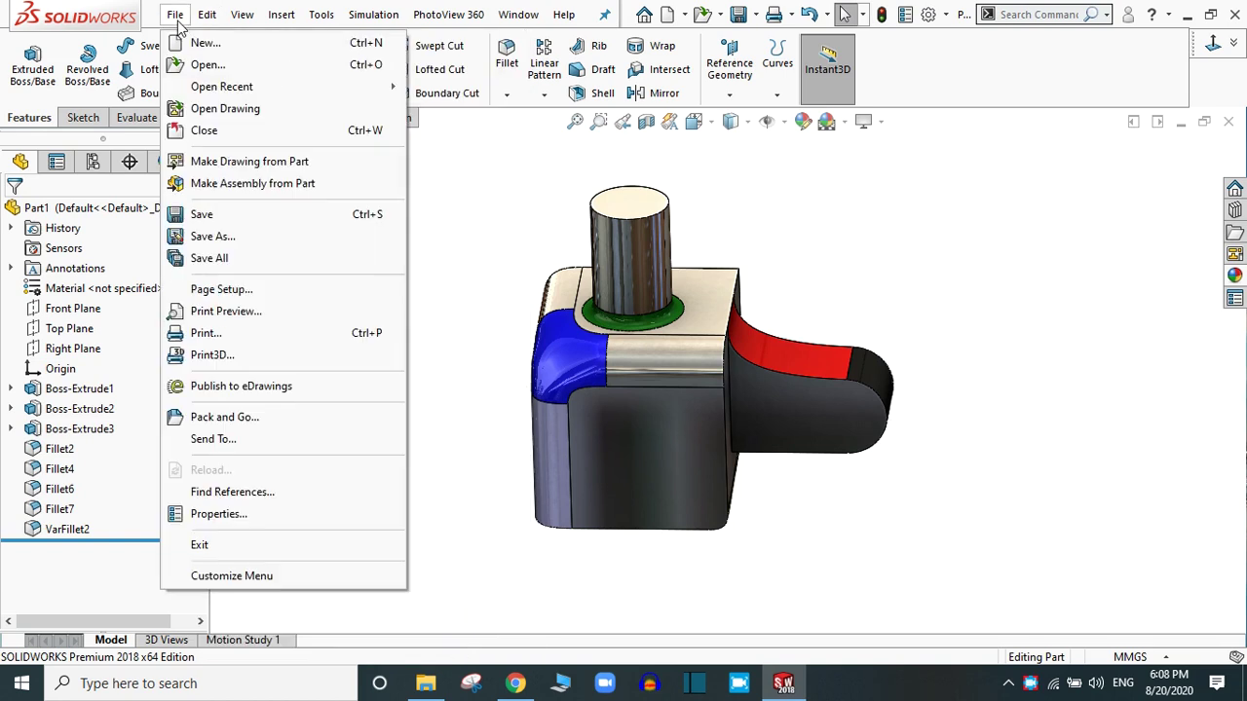
left_click(200, 42)
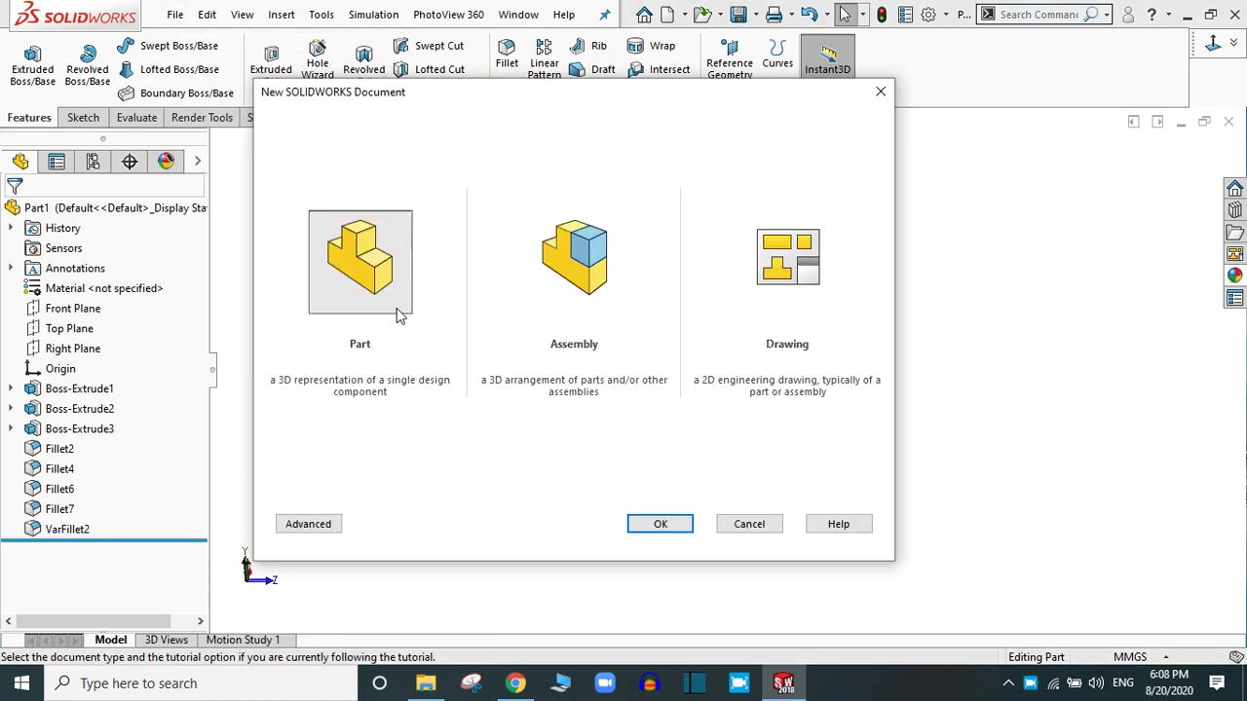
left_click(658, 524)
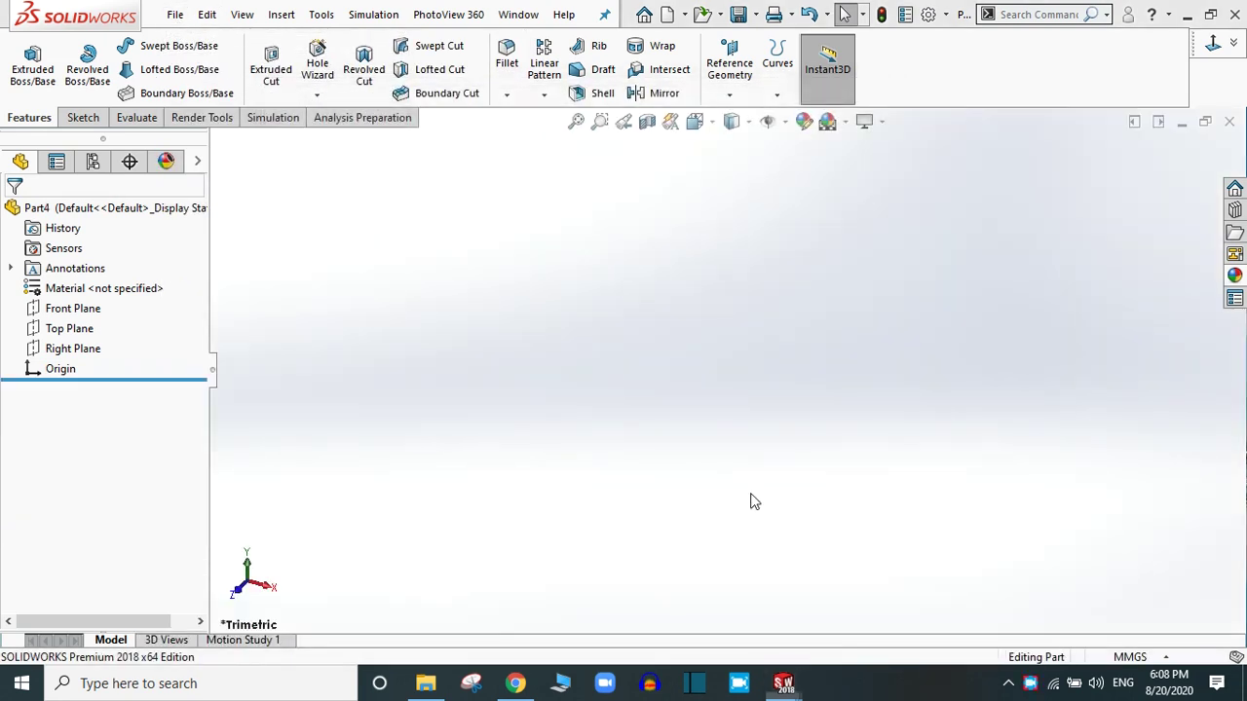
left_click(846, 121)
left_click(870, 169)
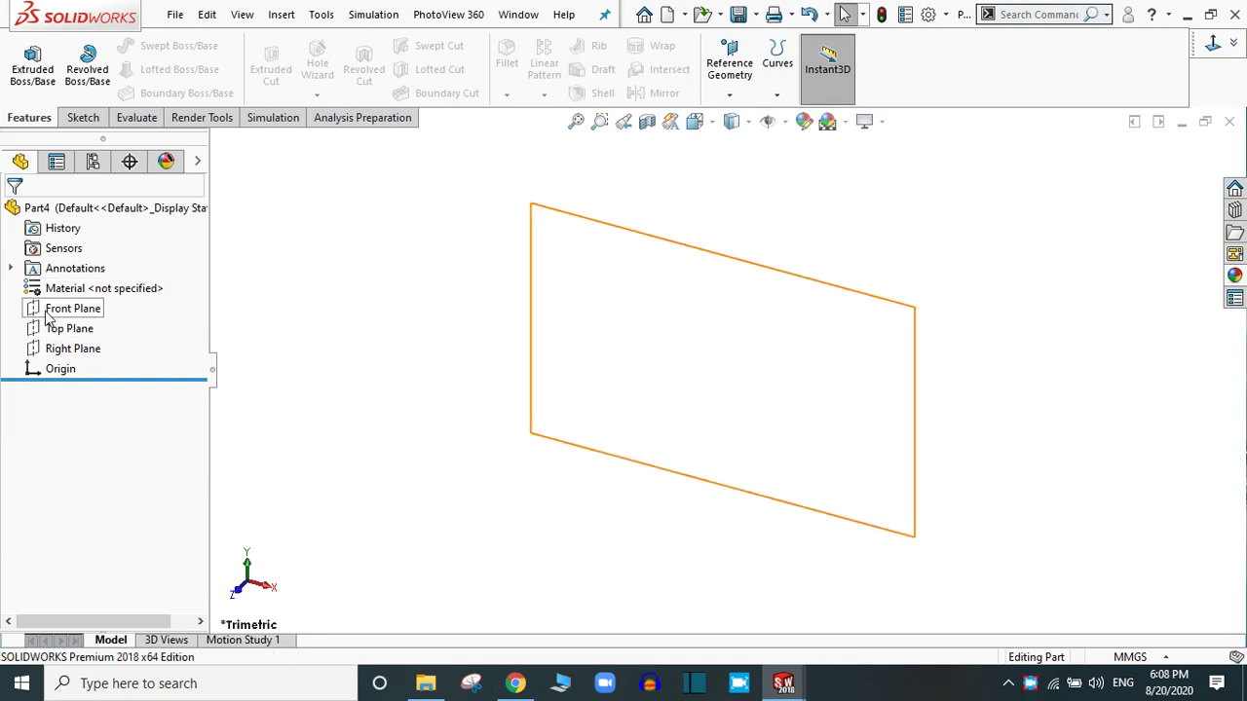
Sketch a 100 by 100 mm center rectangle on the Front Plane, centred on the origin
left_click(69, 307)
left_click(56, 281)
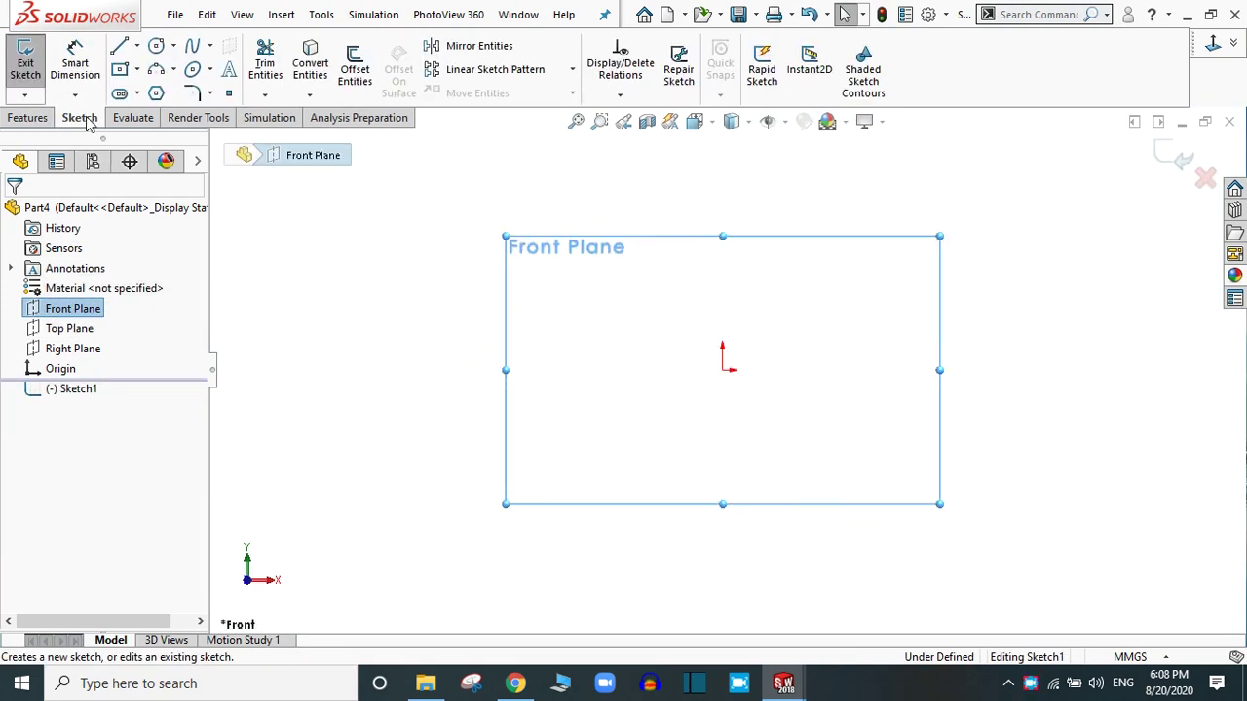
left_click(139, 72)
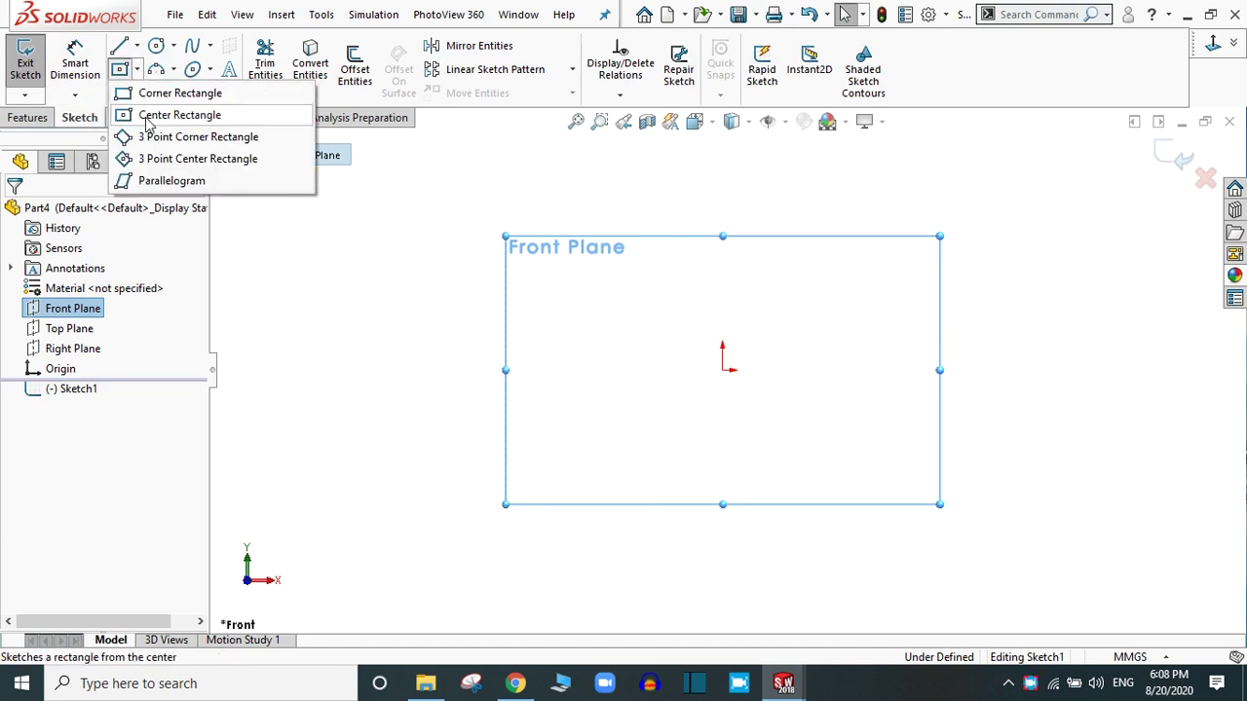
left_click(147, 118)
left_click(722, 370)
left_click(781, 412)
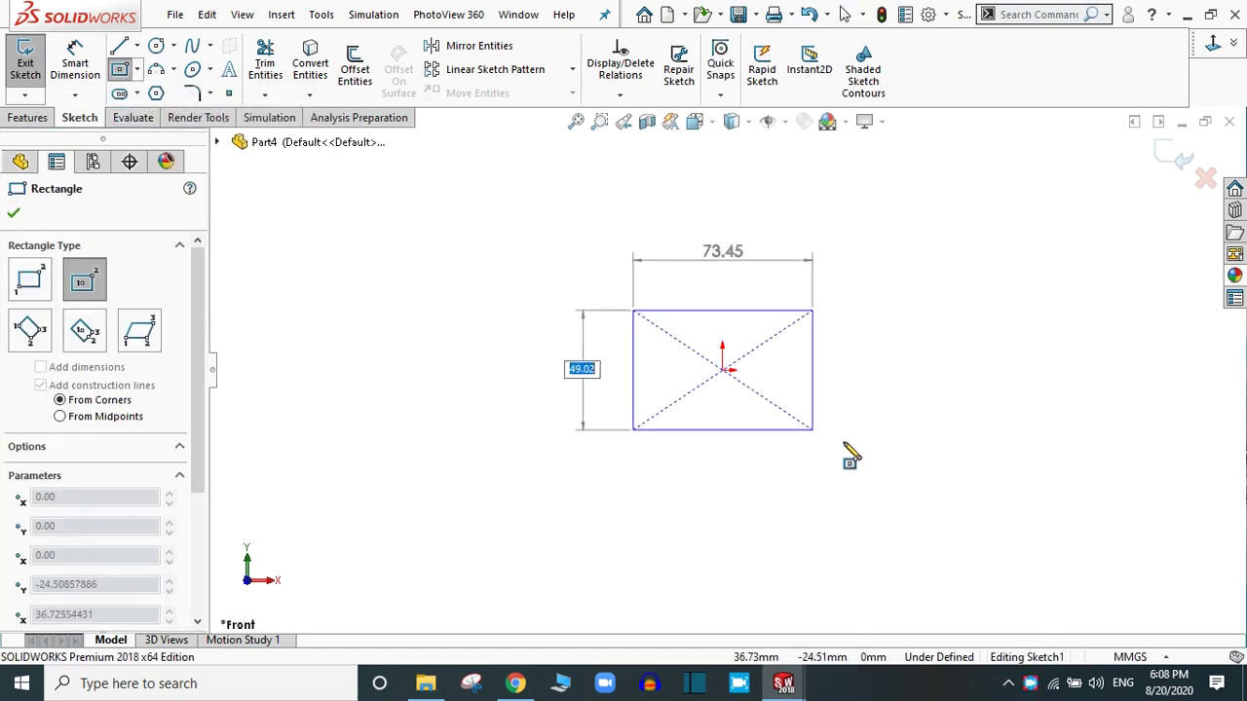
type("10")
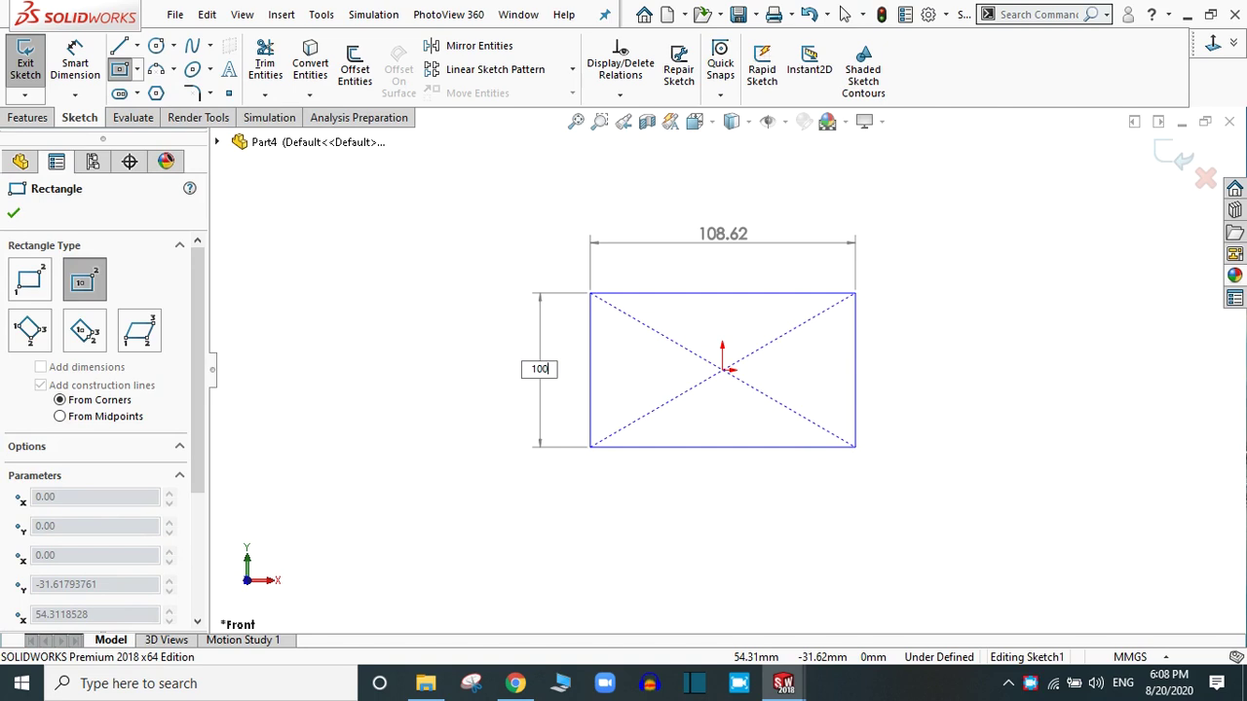
type("0")
key("Tab")
type("1")
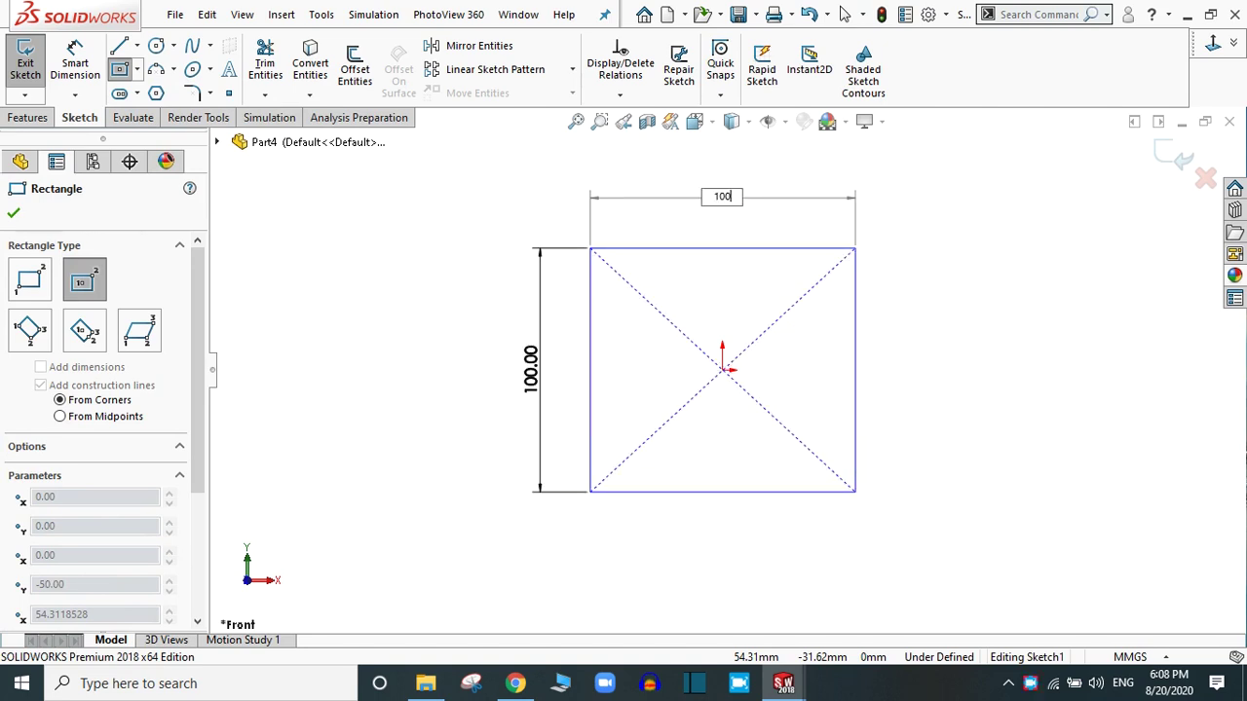
type("00")
key("Return")
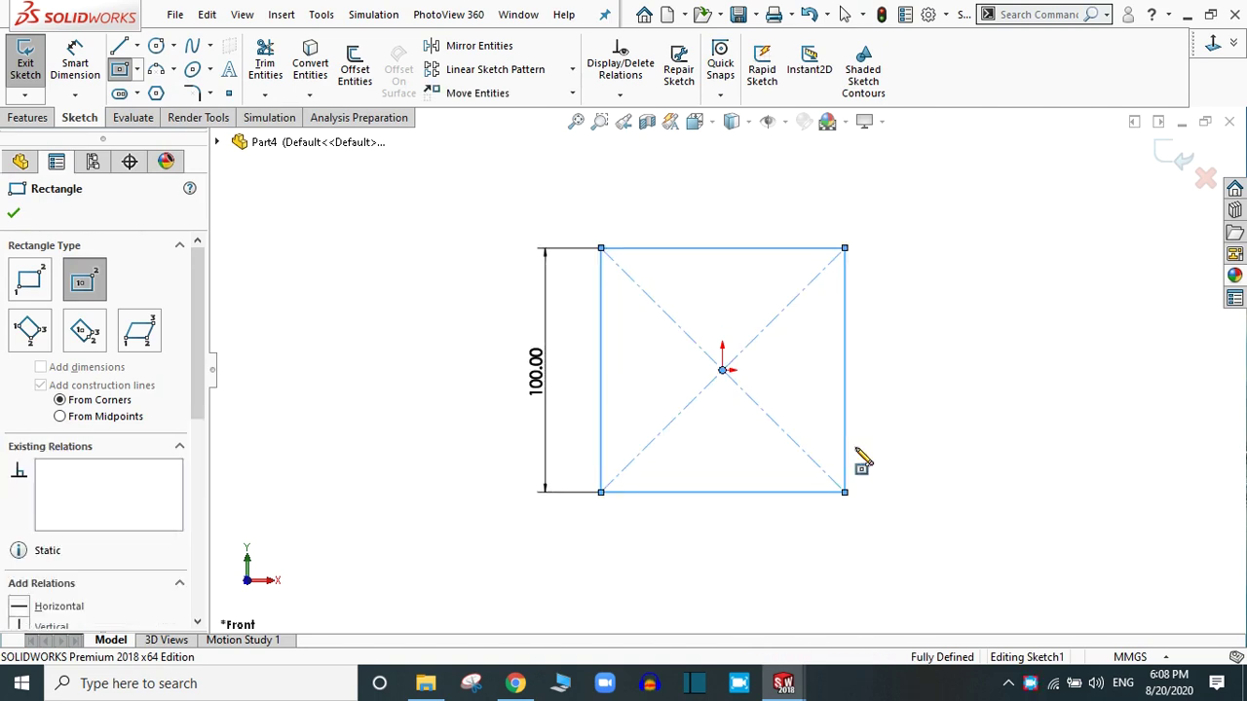
Extrude the square sketch as a blind boss to a depth of 100 mm
left_click(28, 117)
key("Escape")
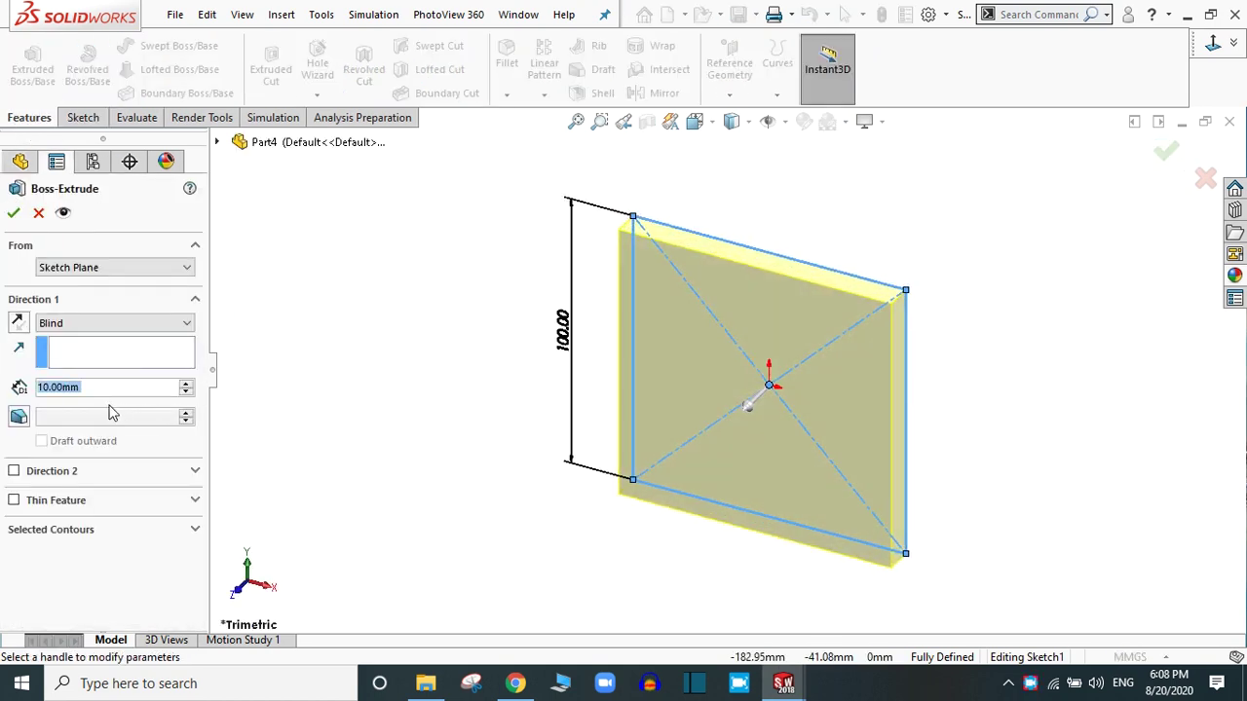
type("100")
key("Return")
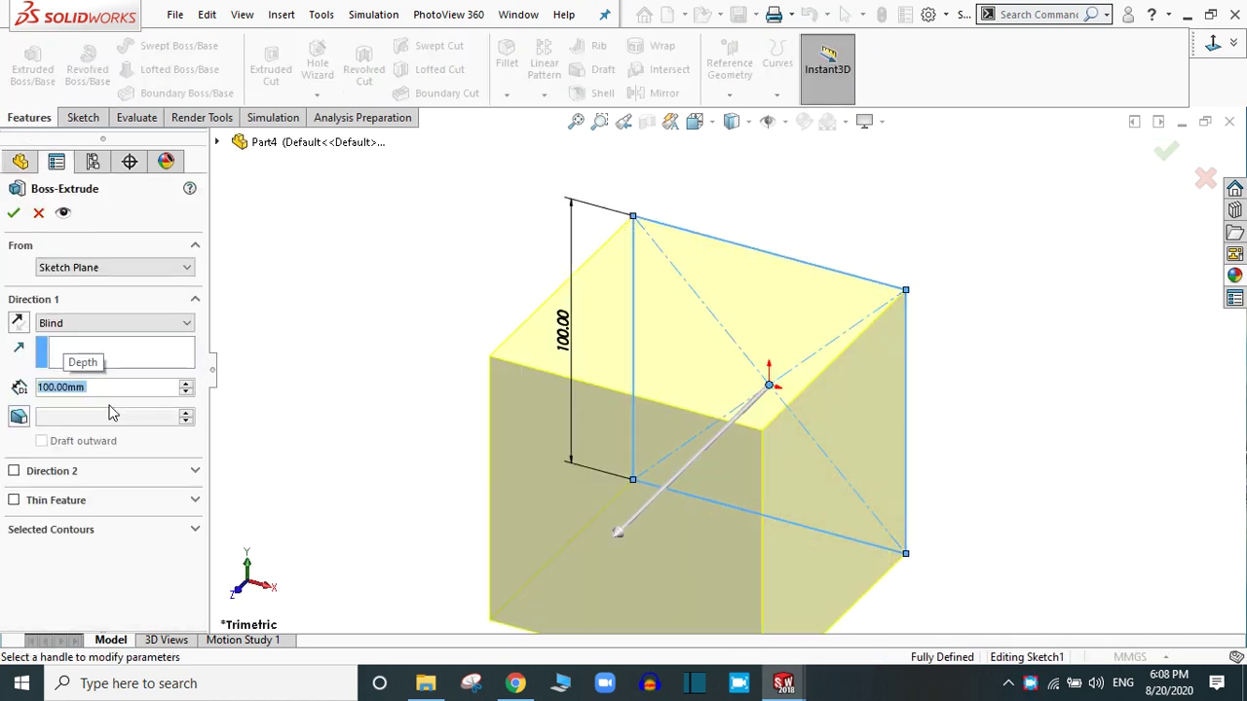
left_click(13, 213)
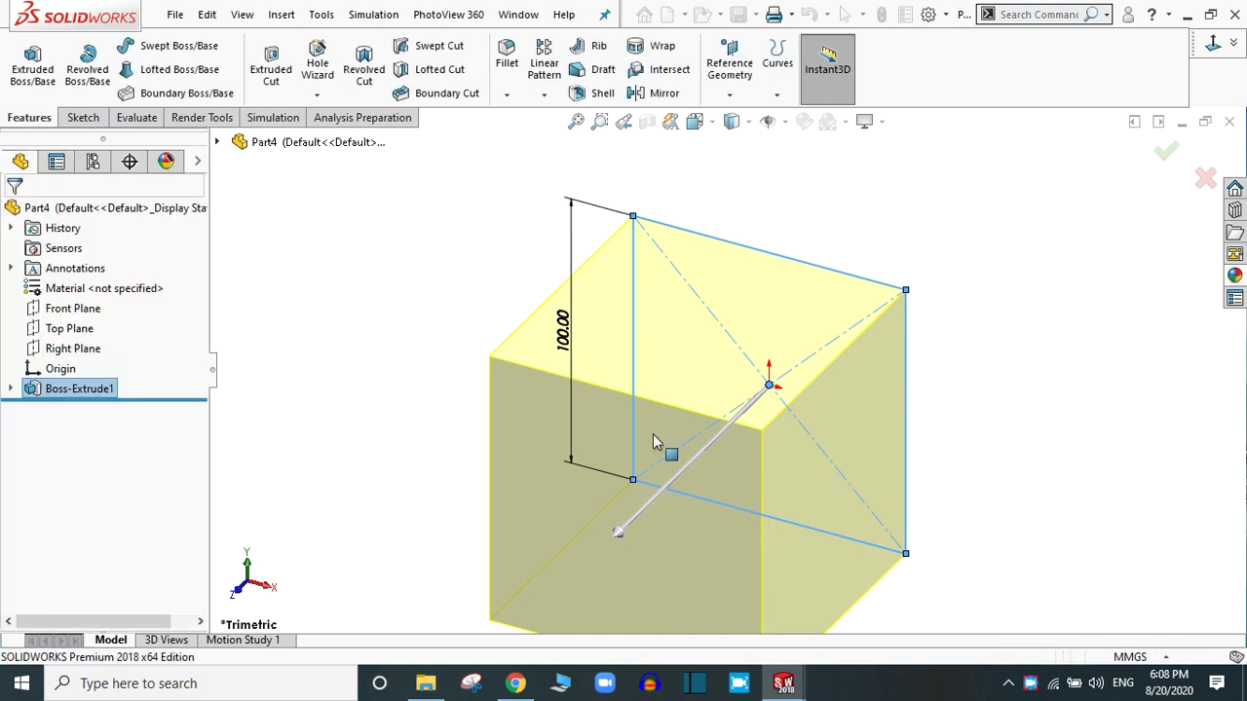
Start a constant size fillet with a 10 mm radius on the edge between the cube's top and right faces
scroll(682, 436, "up", 2)
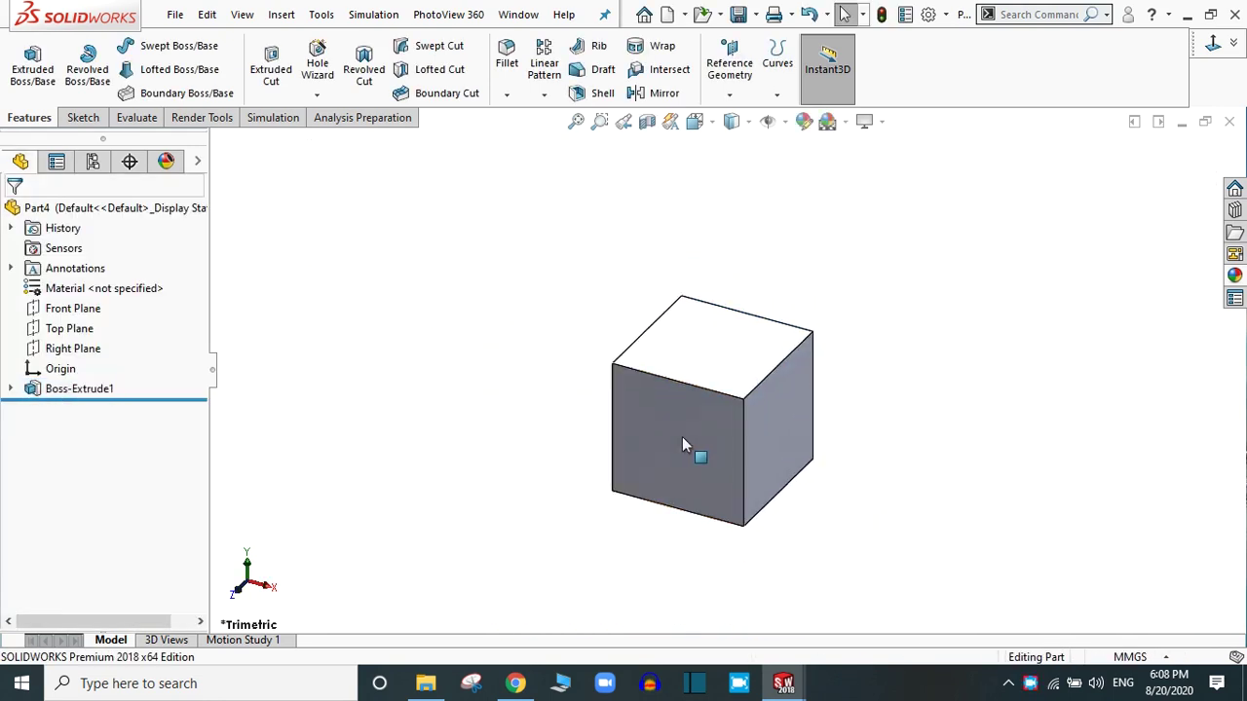
scroll(725, 383, "down", 2)
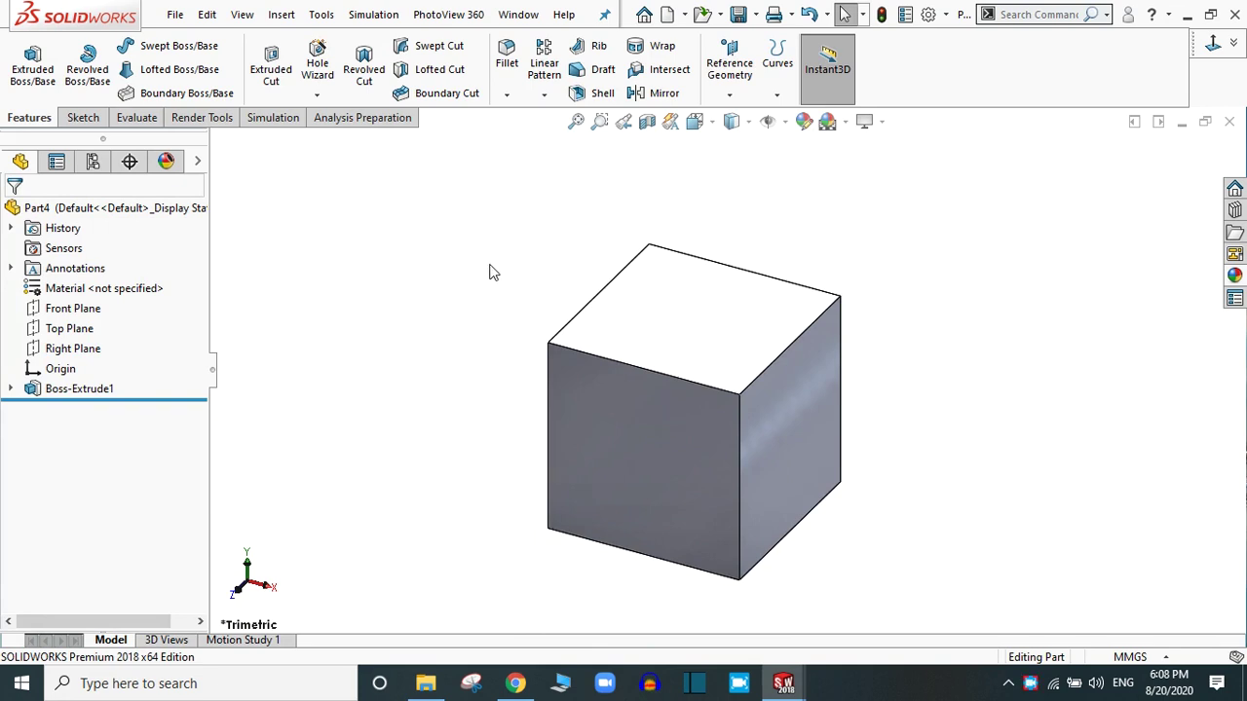
left_click(507, 62)
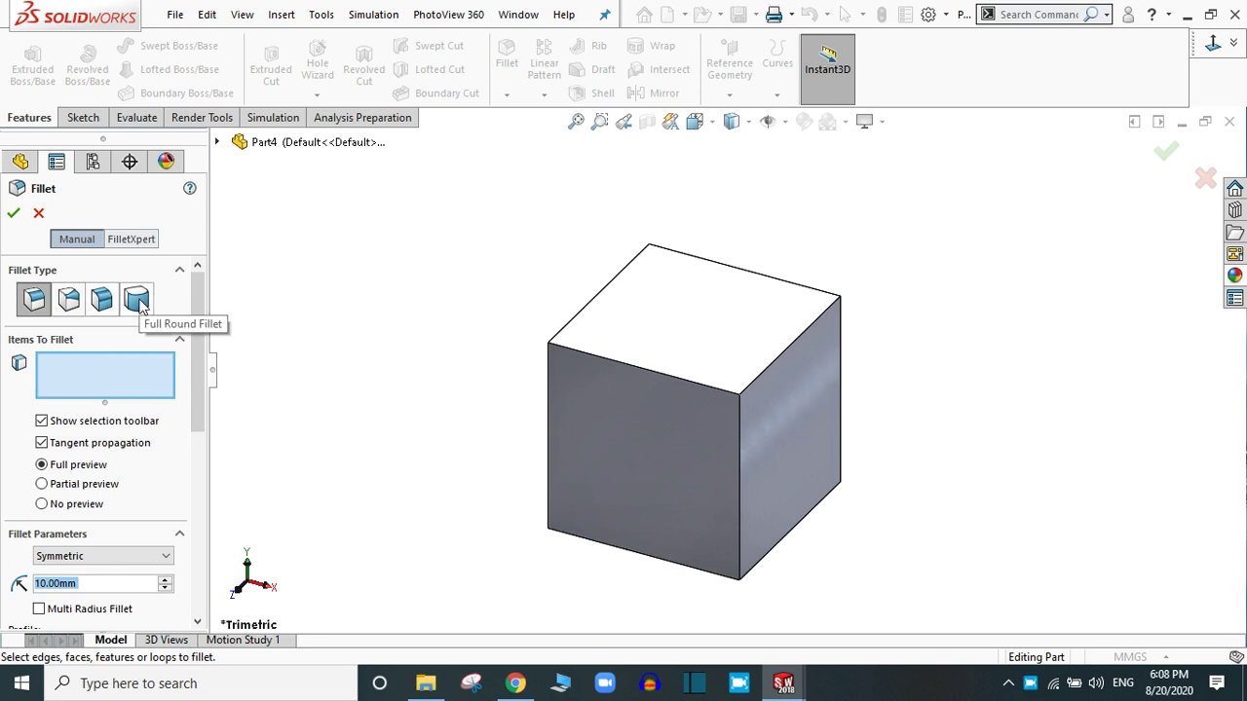
left_click(34, 304)
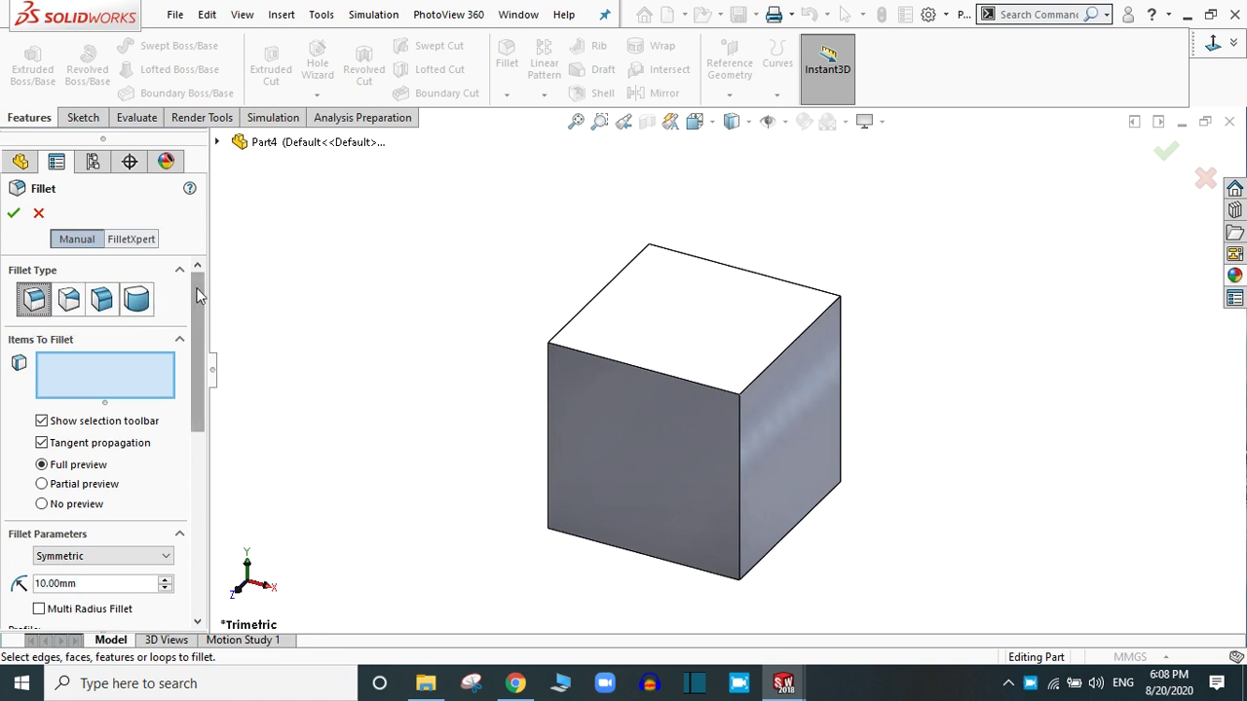
scroll(63, 316, "down", 1)
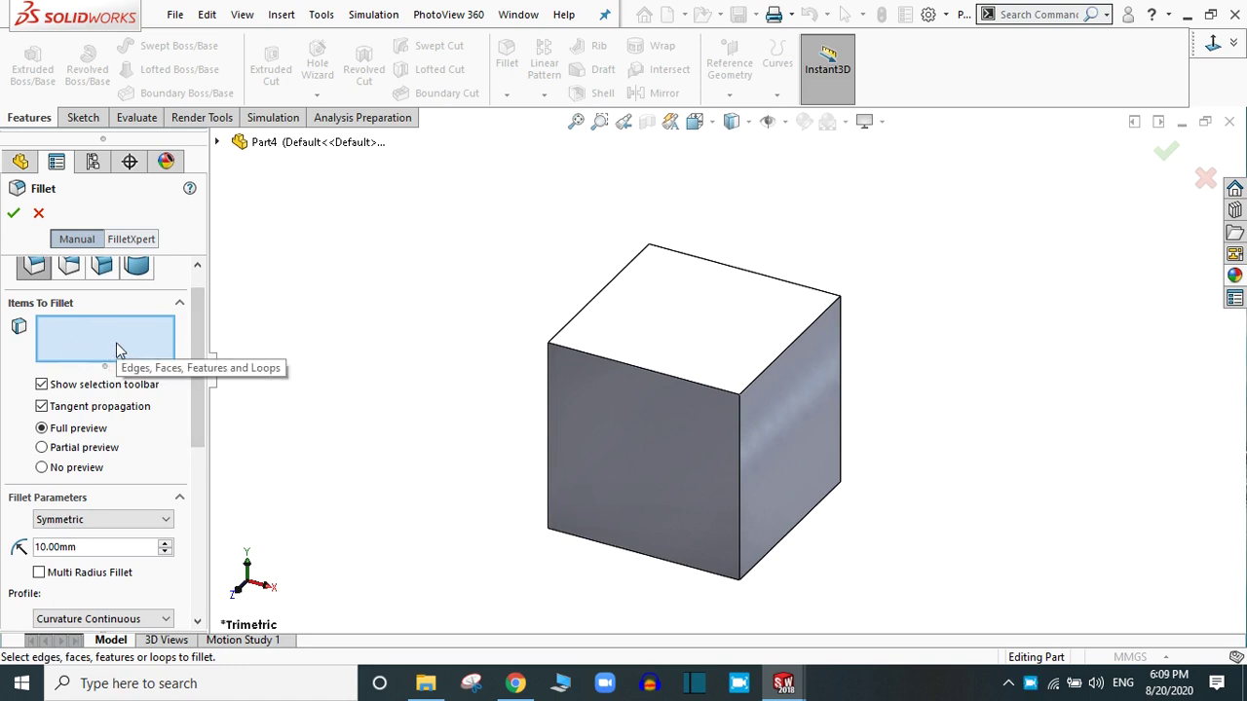
scroll(200, 337, "down", 2)
scroll(199, 337, "down", 1)
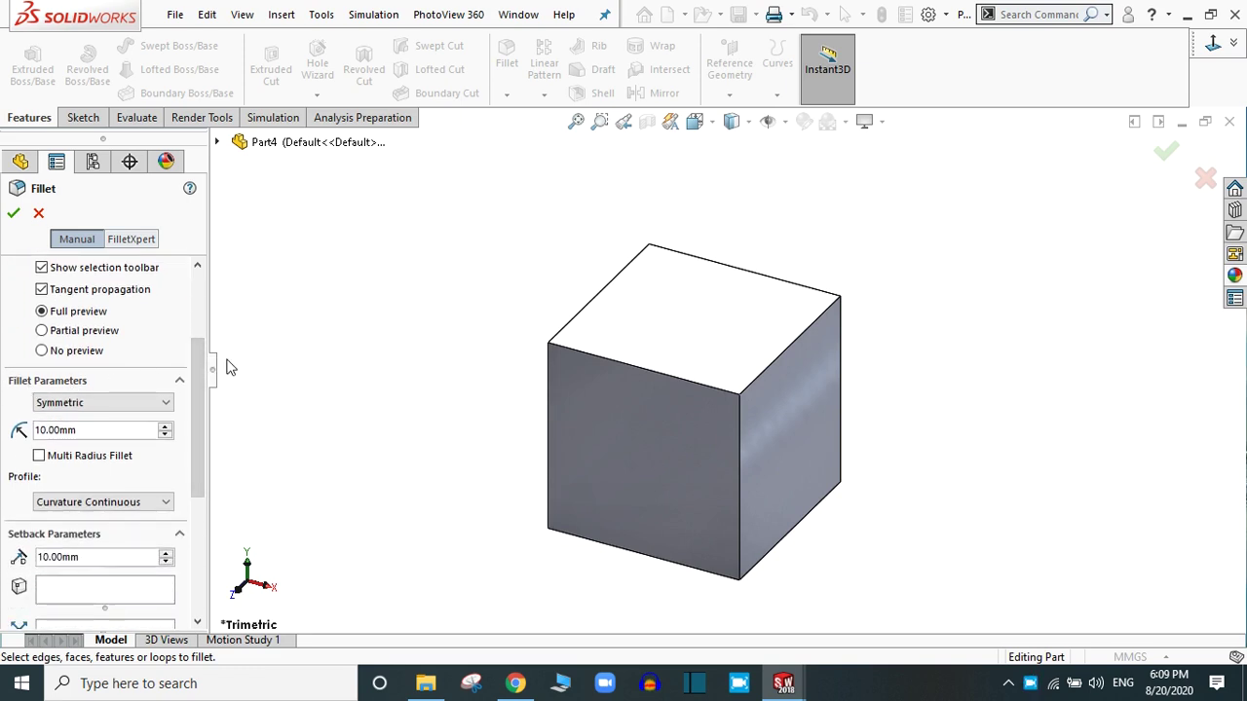
scroll(200, 402, "up", 3)
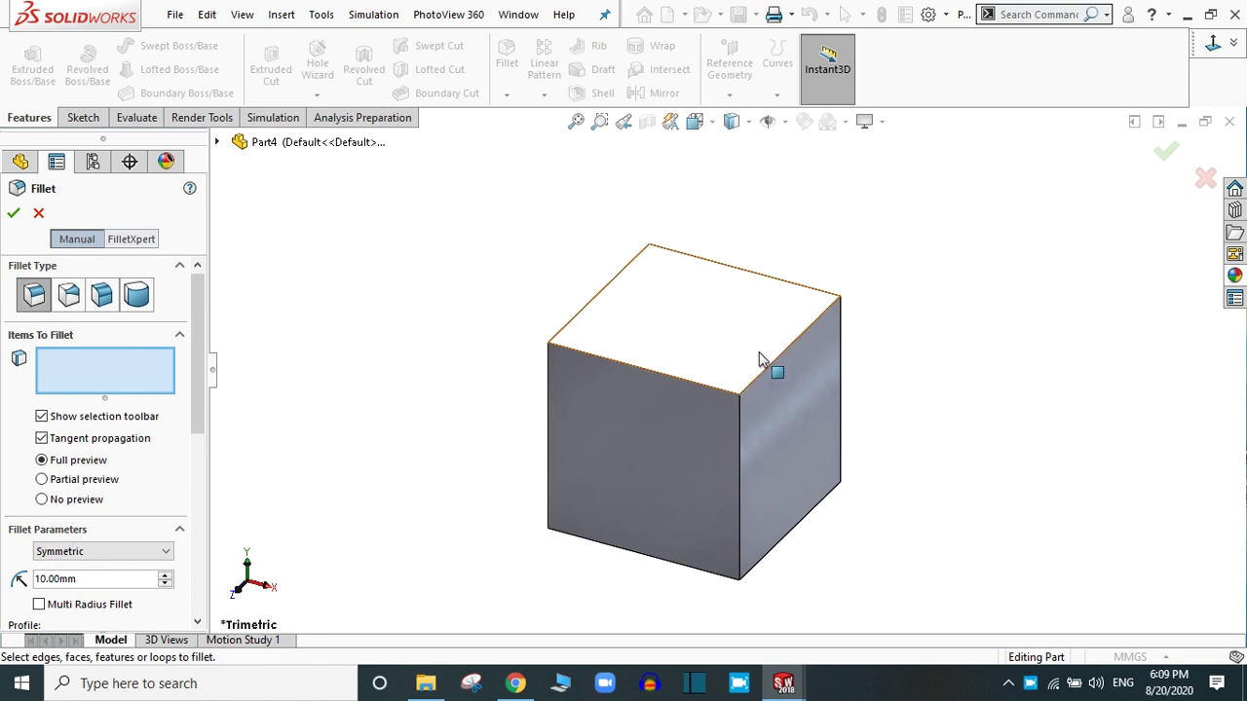
scroll(770, 380, "down", 2)
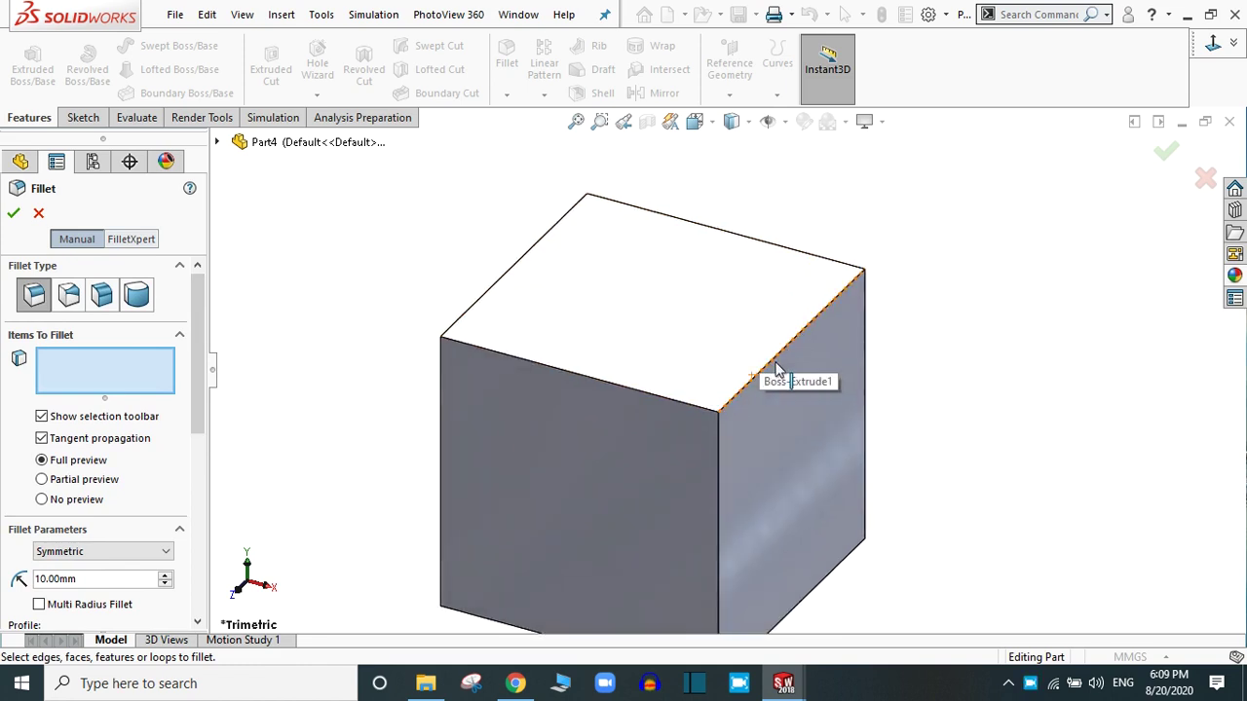
left_click(775, 362)
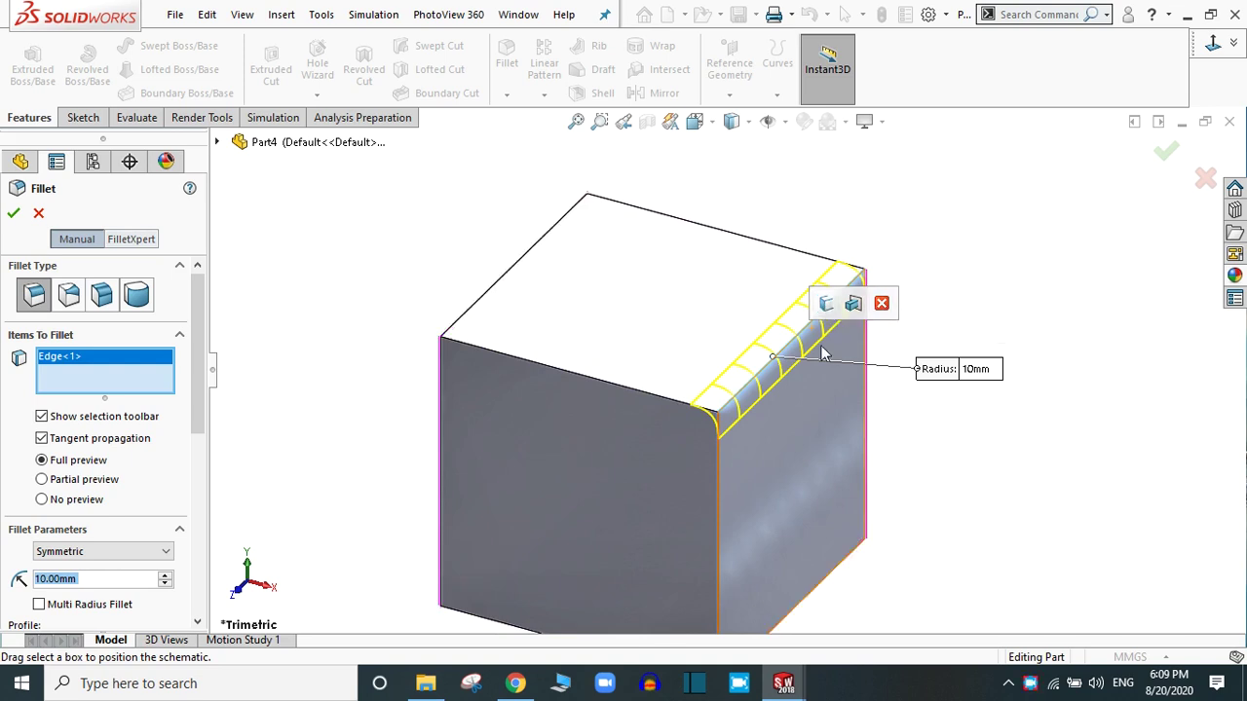
Set the profile of the edge fillet to Circular
scroll(193, 332, "down", 1)
scroll(193, 325, "down", 3)
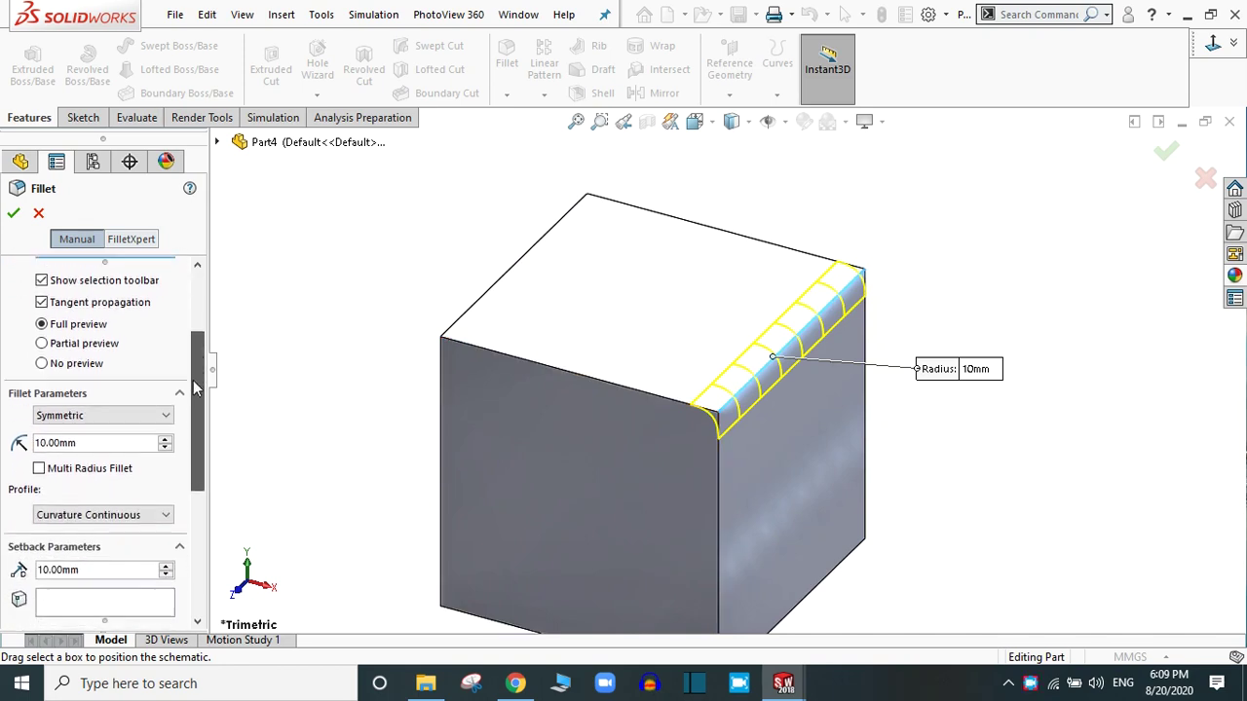
left_click(81, 501)
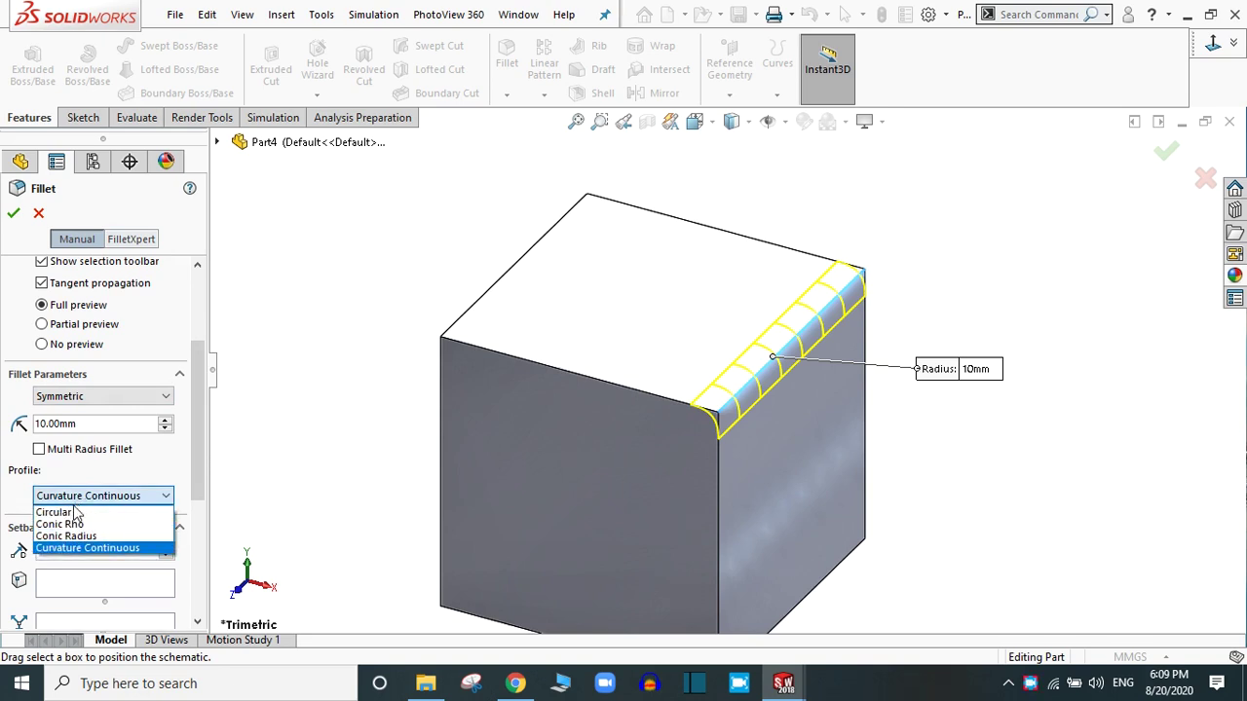
left_click(74, 511)
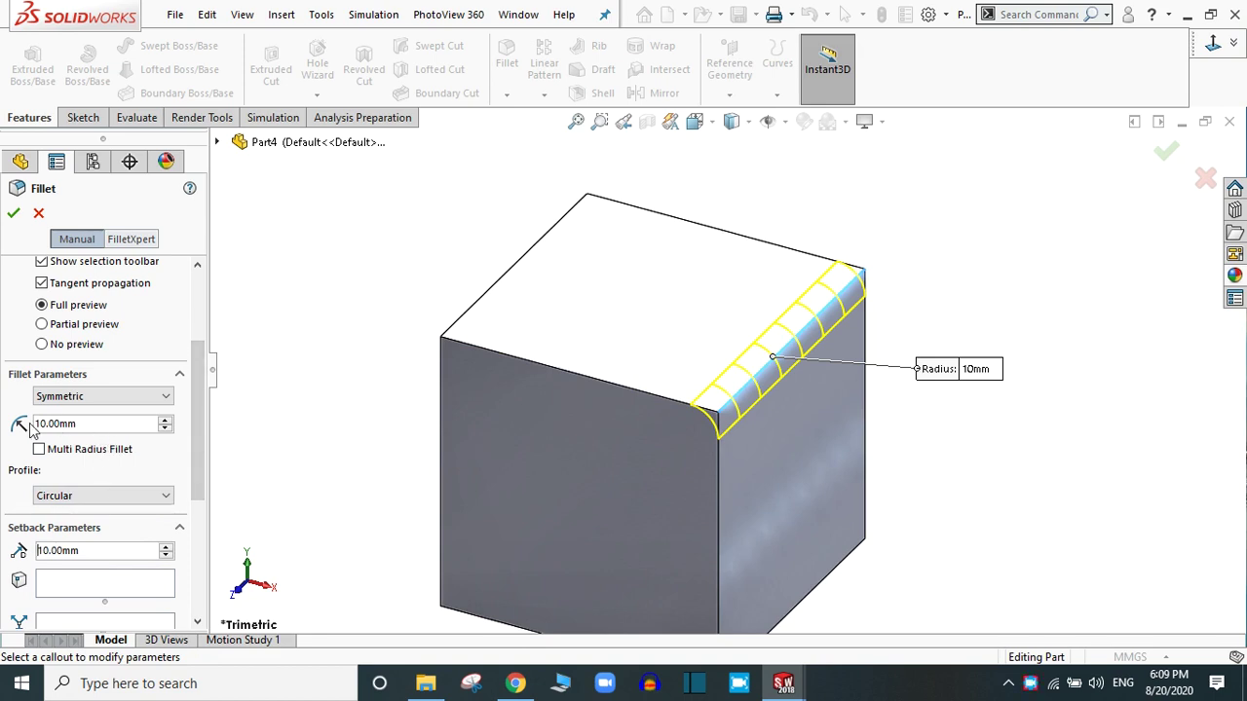
Switch the fillet profile to Conic Rho and set the rho ratio to 0.7
left_click_drag(202, 407, 201, 432)
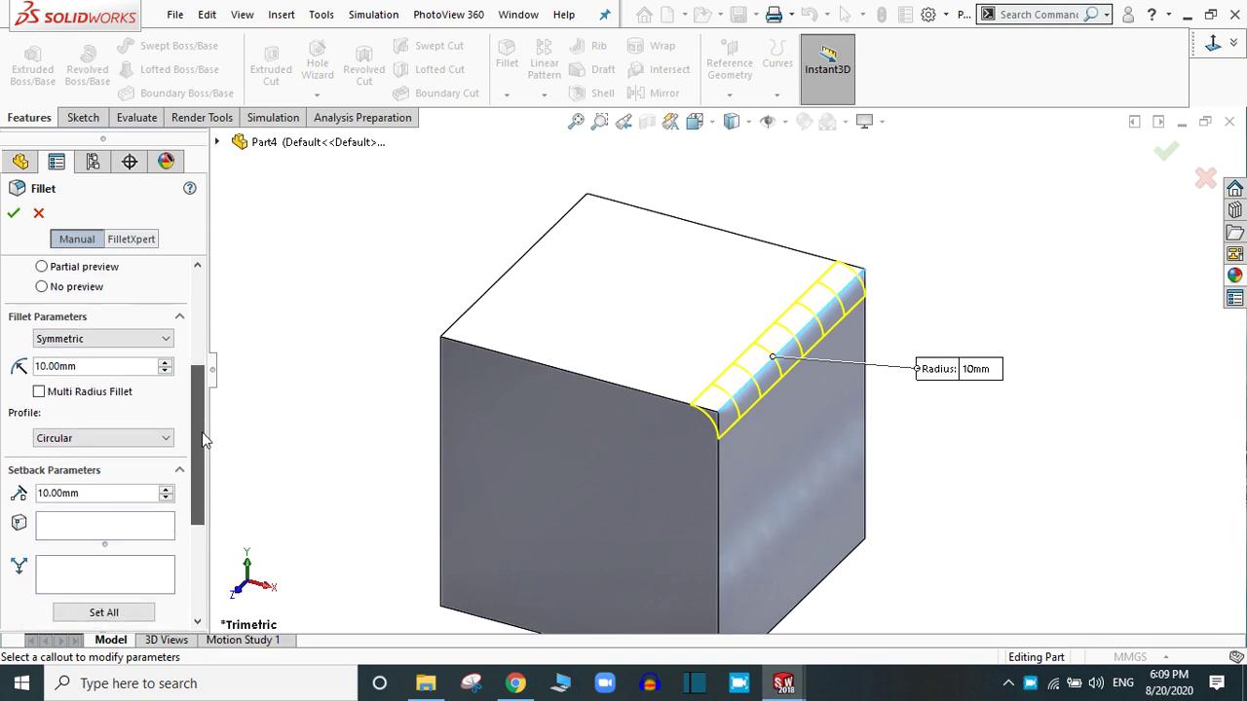
left_click(101, 438)
left_click(64, 467)
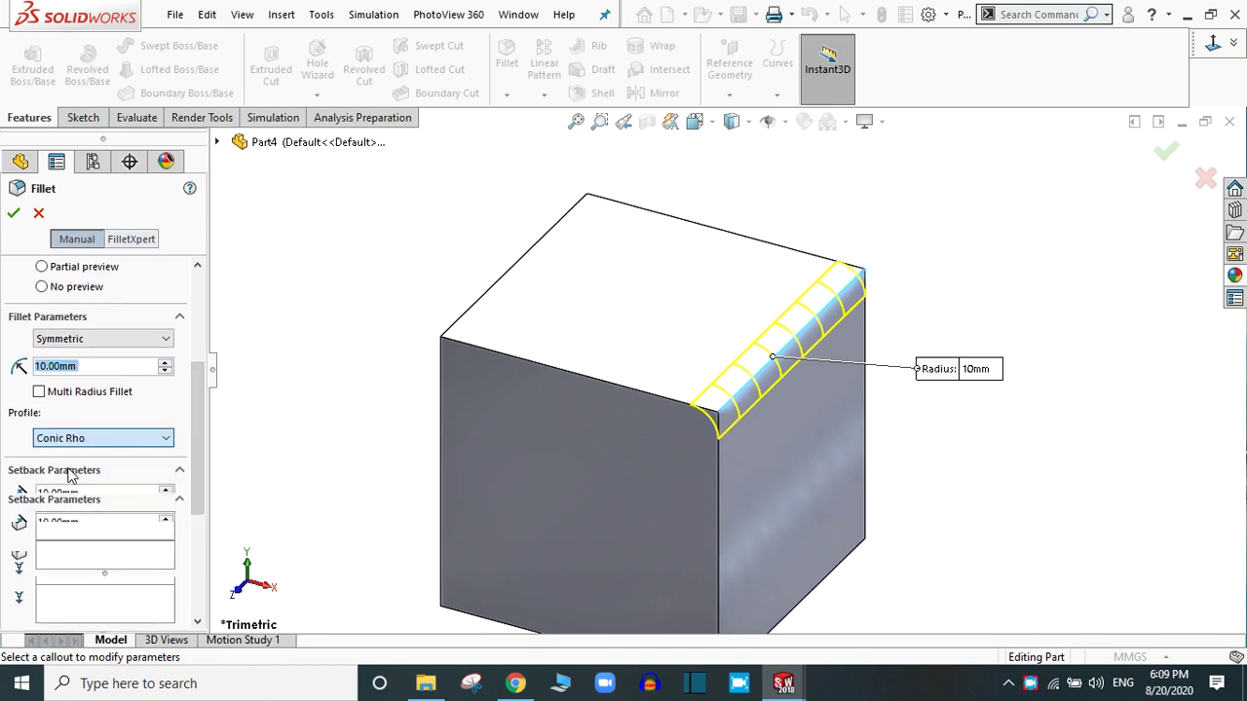
left_click(65, 501)
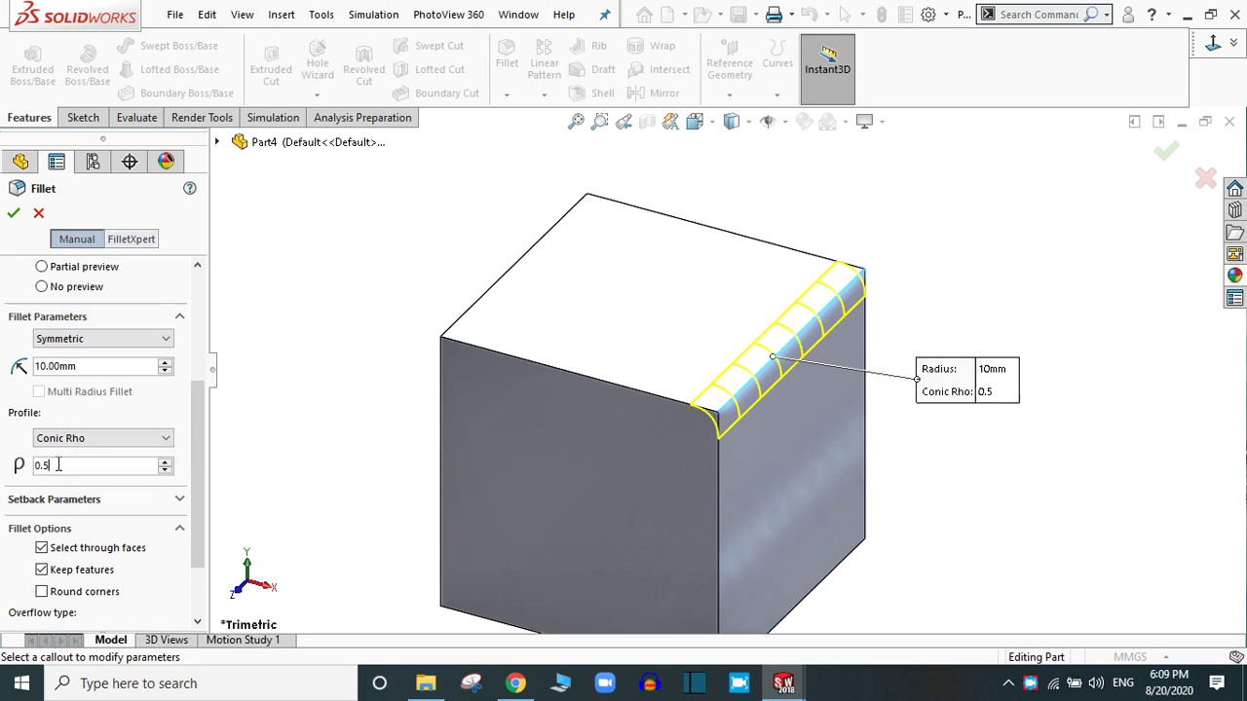
left_click_drag(52, 465, 33, 465)
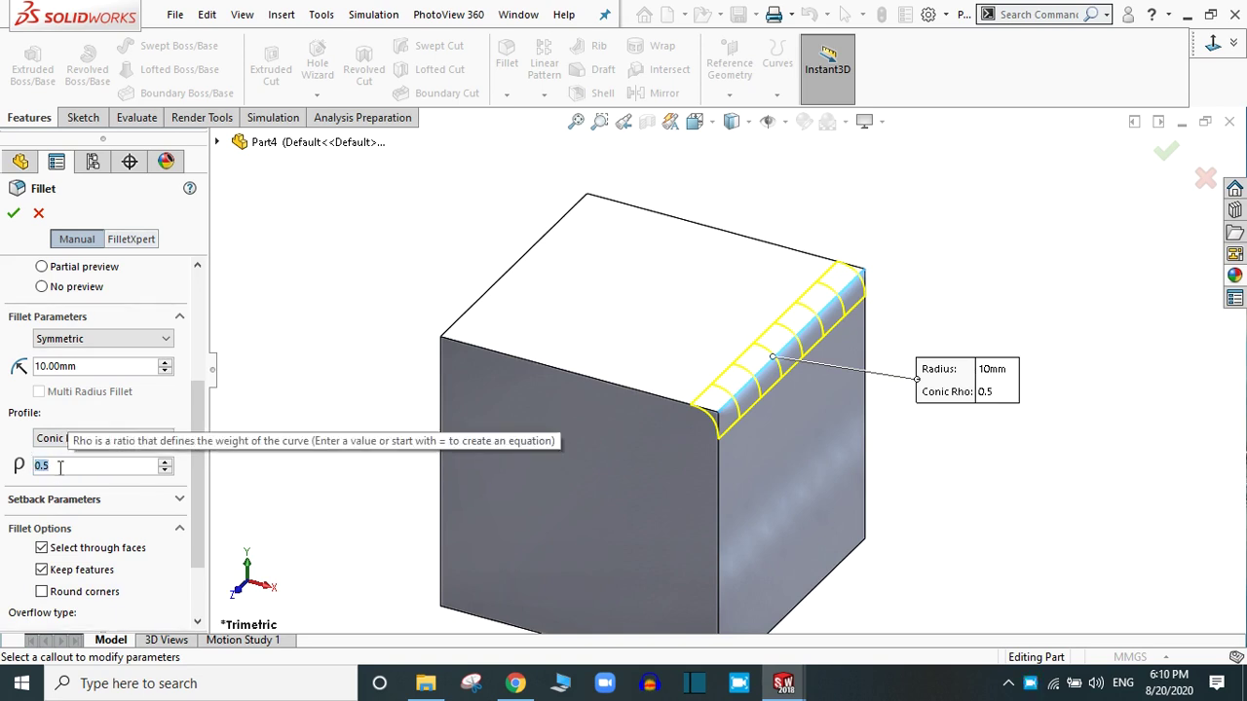
type("0.7")
key("Return")
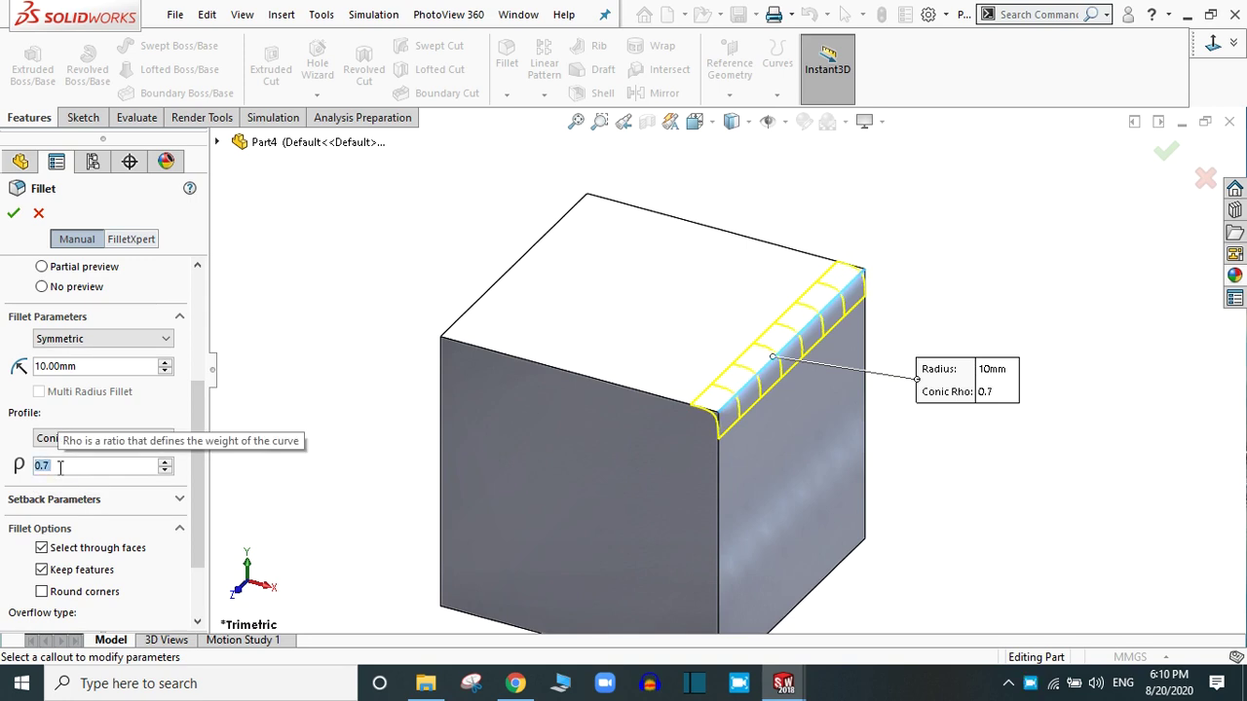
Set the rho ratio of the edge fillet's conic profile to 0.9
scroll(814, 336, "down", 4)
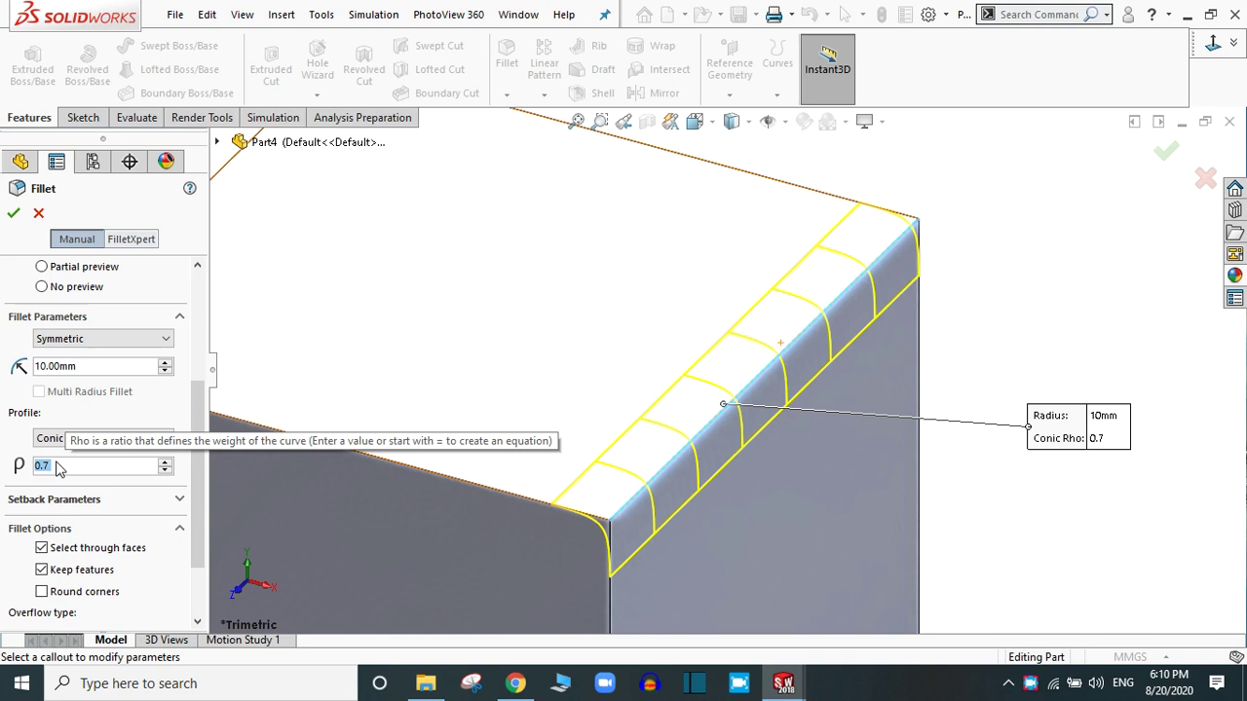
type("0.9")
key("Return")
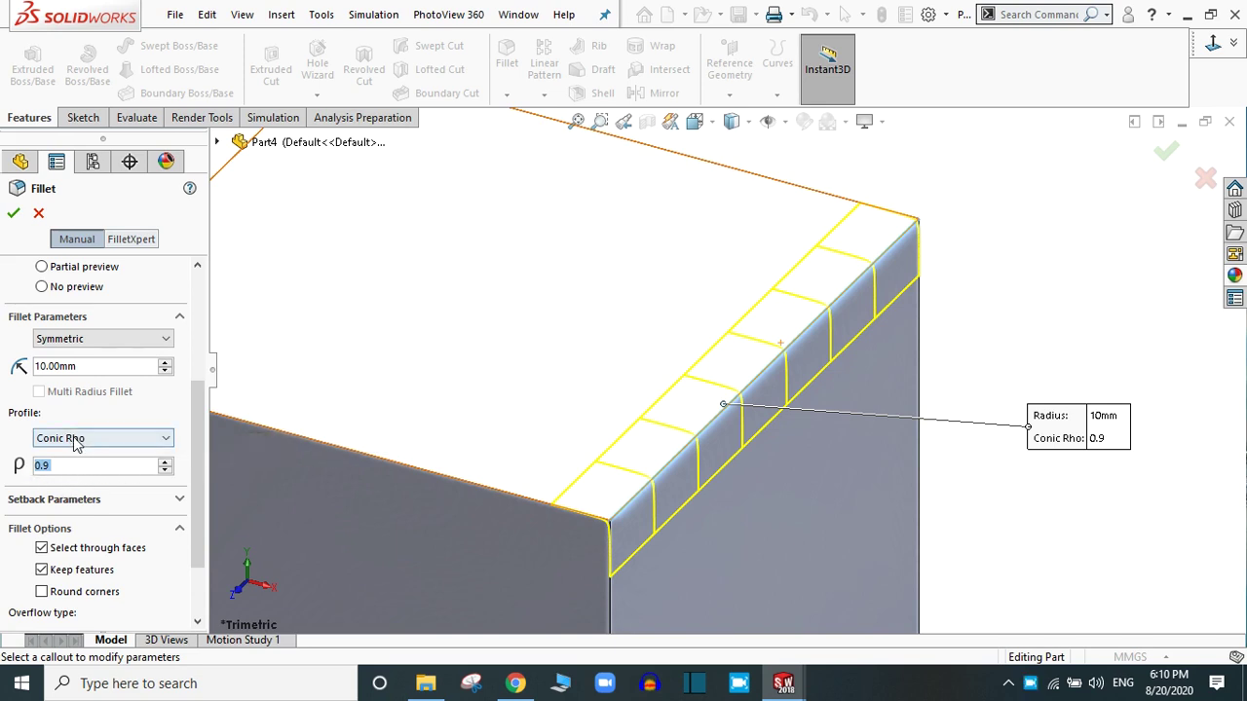
Switch the fillet profile to Conic Radius and try conic radius values of 5 mm and 15 mm
left_click(78, 440)
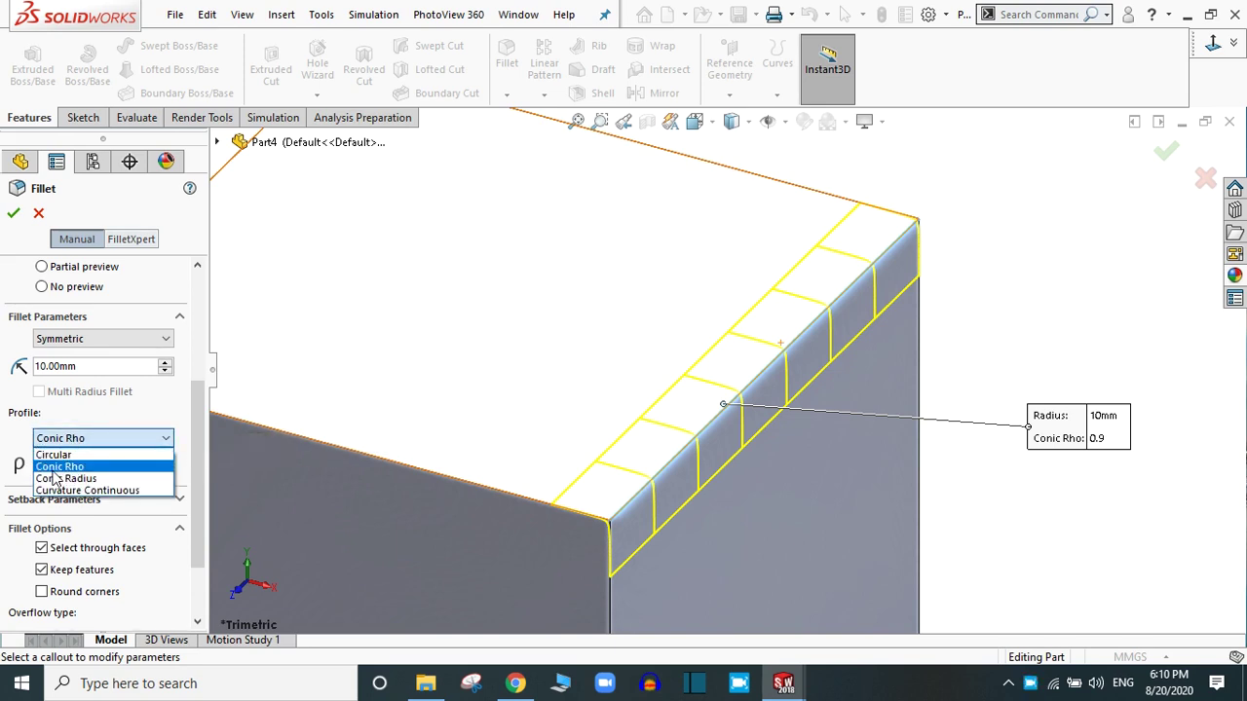
left_click(66, 479)
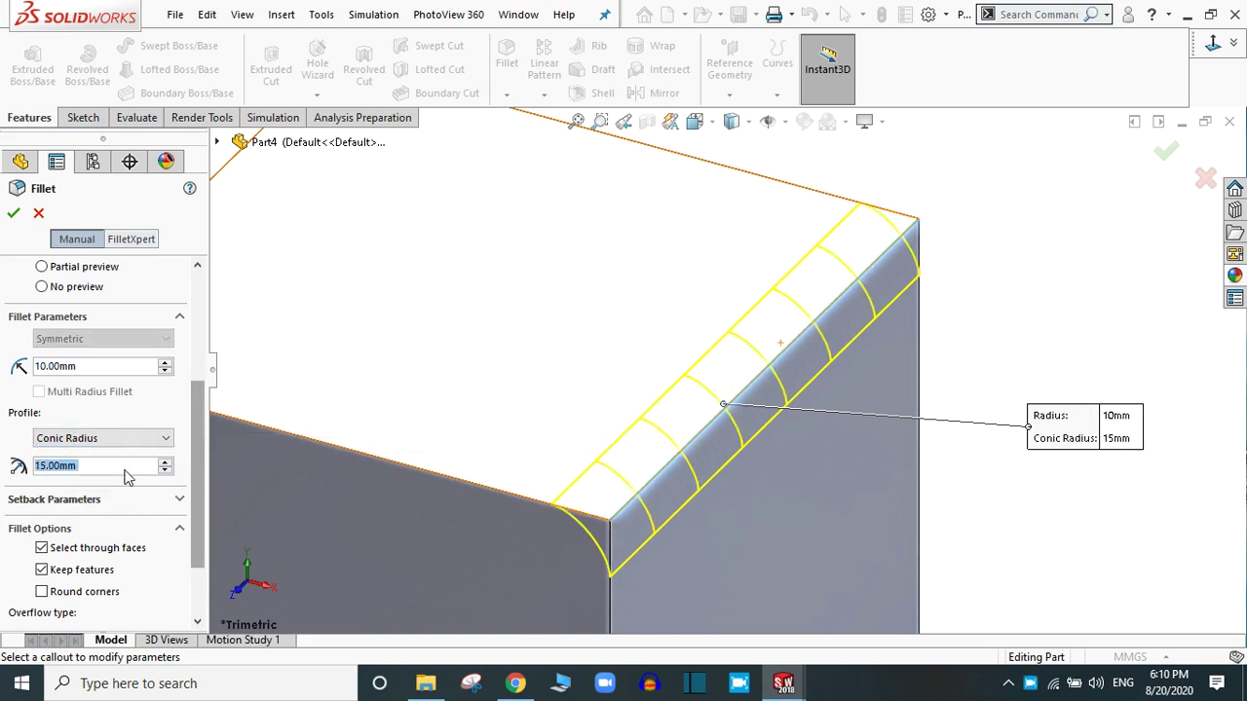
type("5")
key("Return")
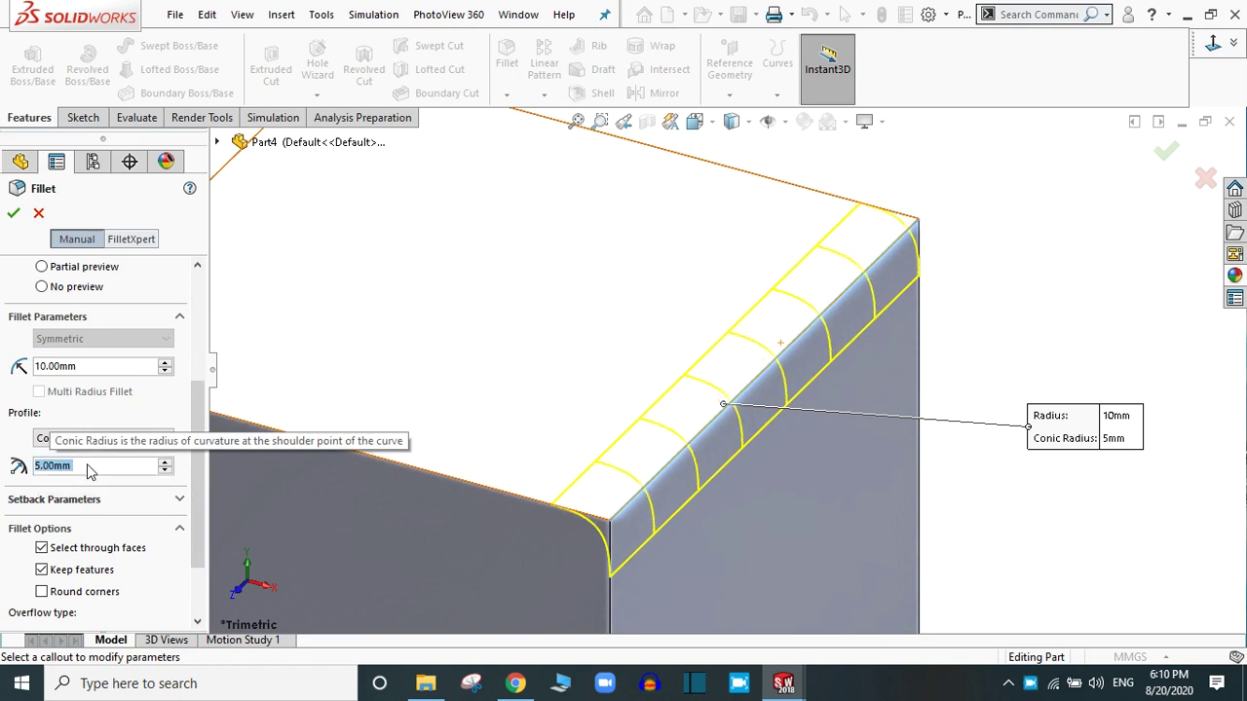
type("15")
key("Return")
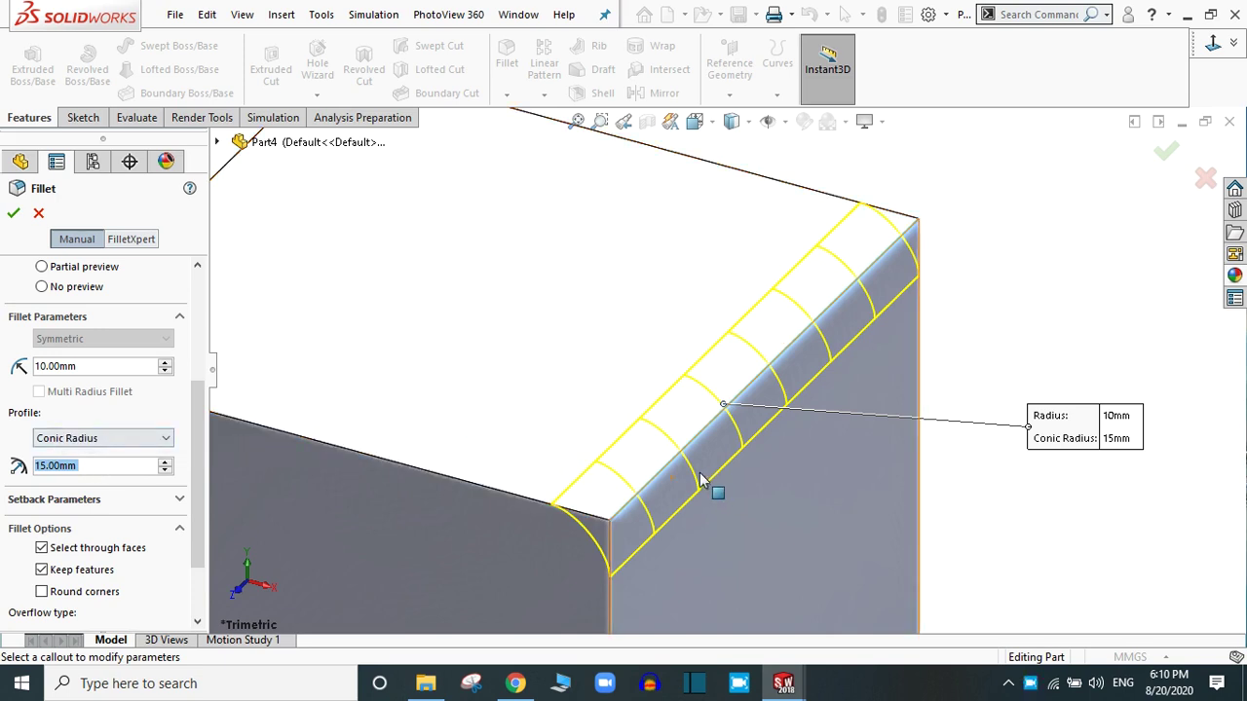
Set the fillet profile to Curvature Continuous with a 15 mm radius and complete the edge fillet
left_click(77, 441)
left_click(86, 491)
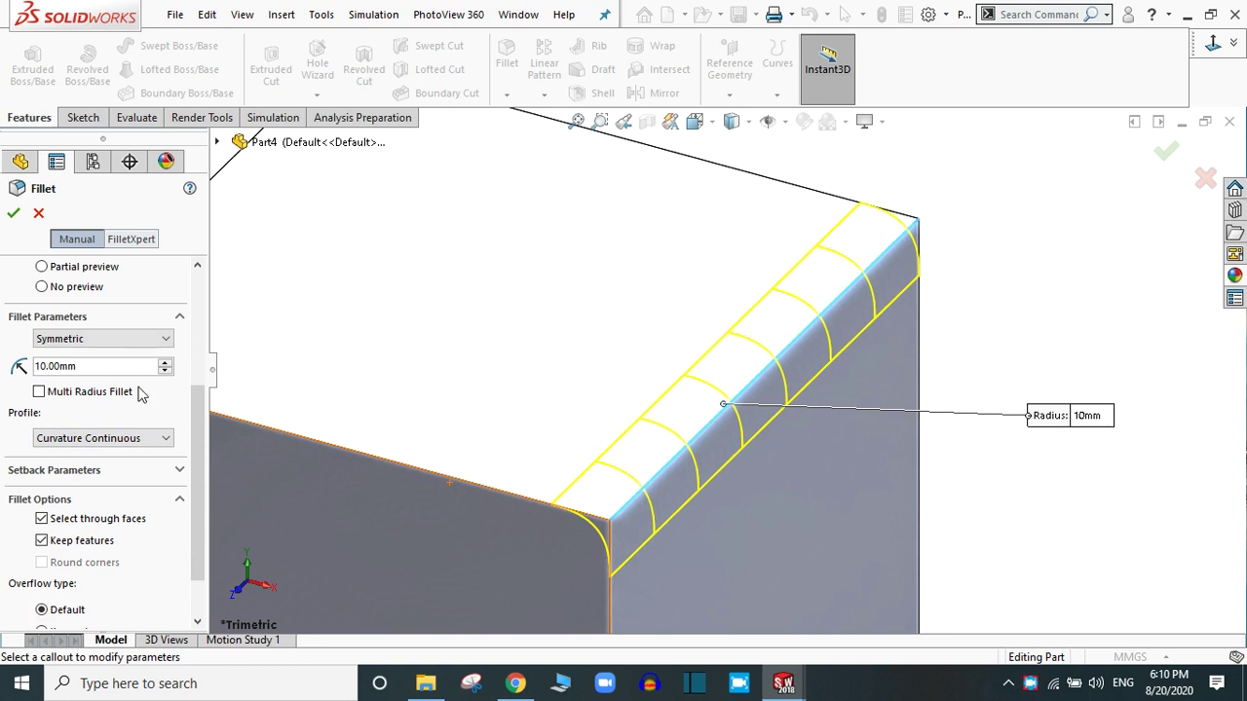
left_click(1089, 419)
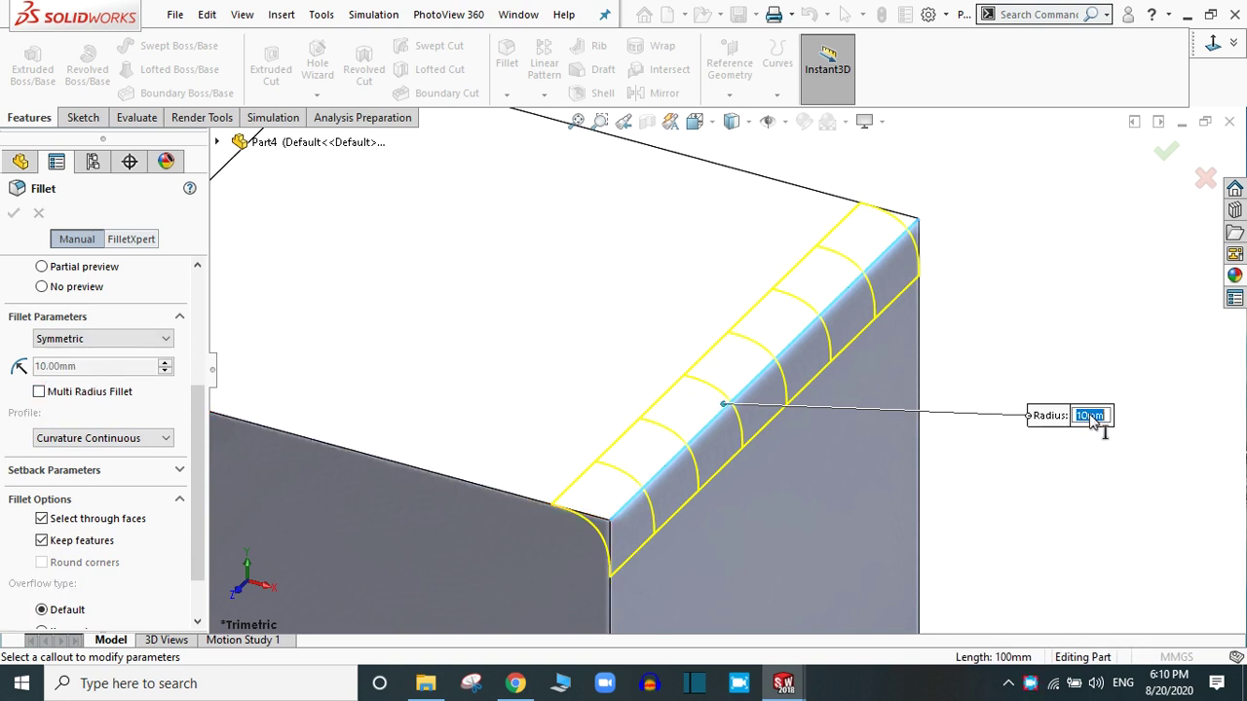
type("15")
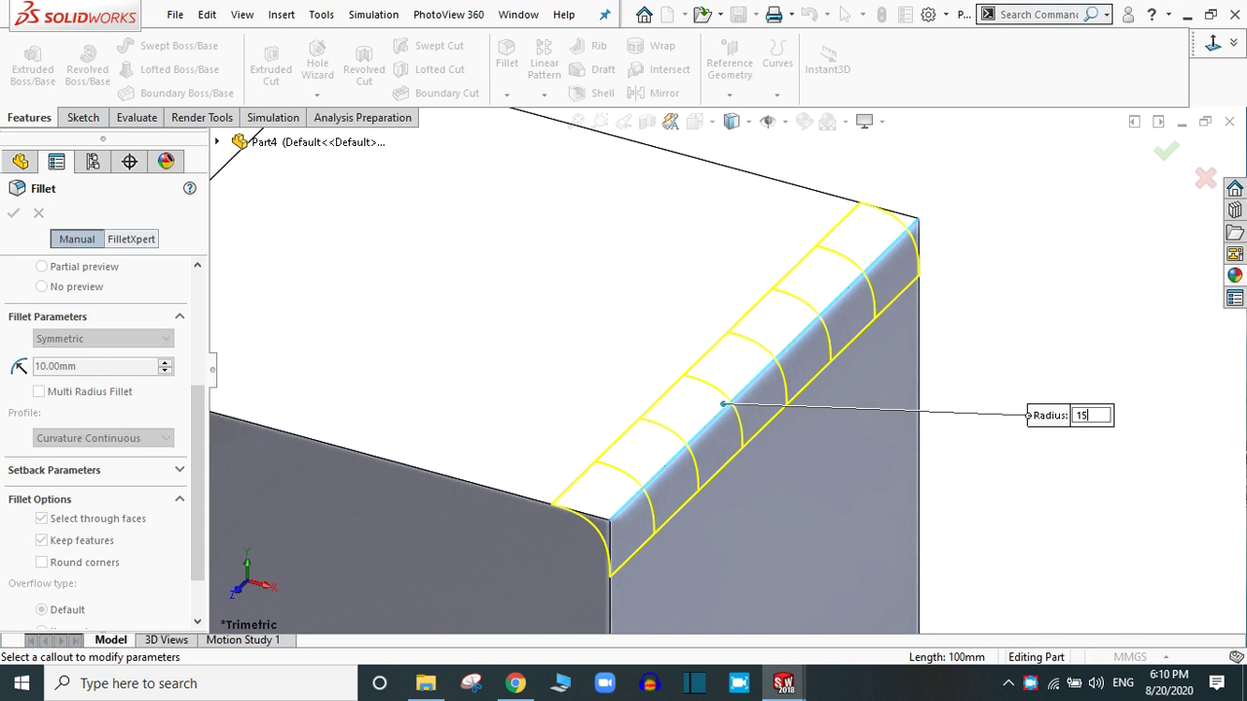
key("Return")
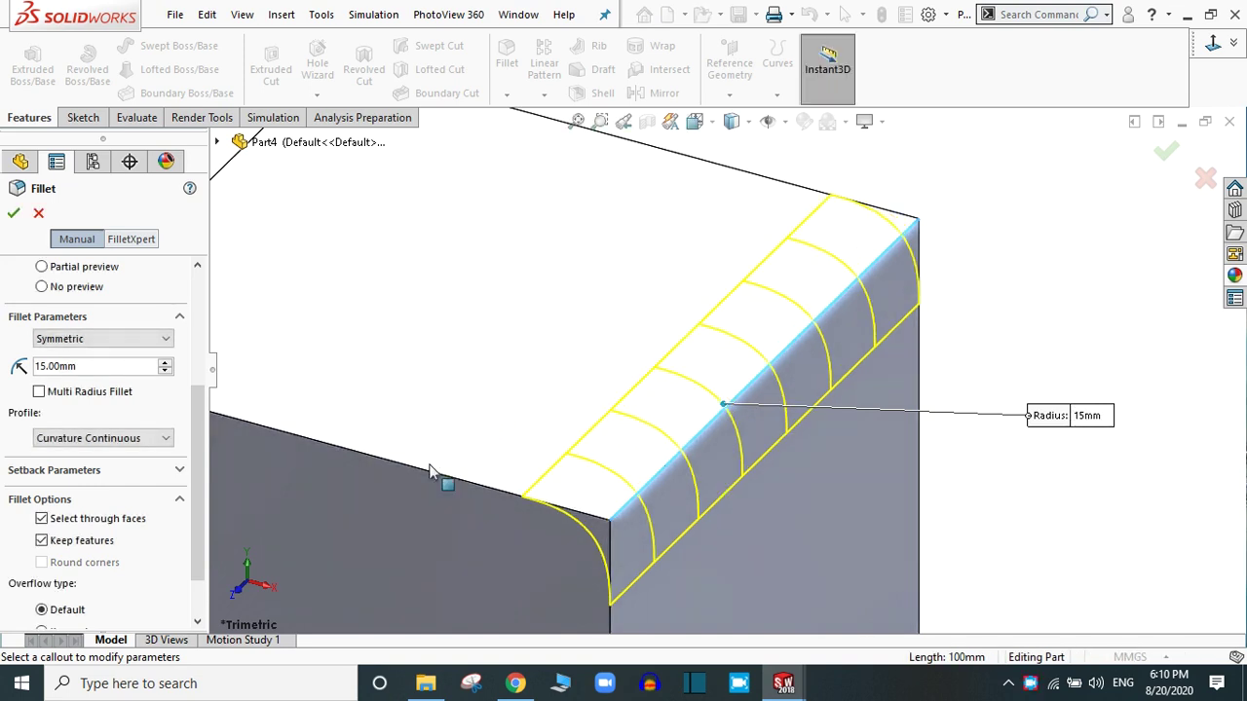
left_click_drag(196, 434, 219, 319)
left_click_drag(205, 365, 204, 295)
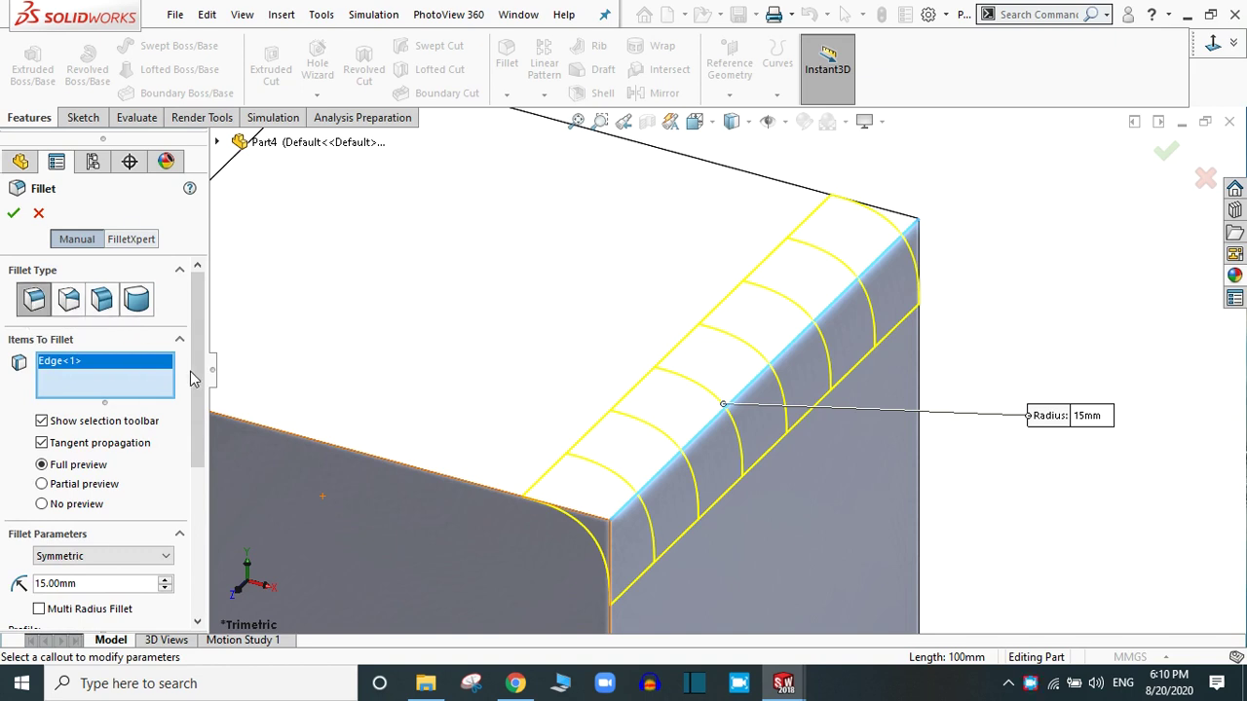
left_click(13, 215)
Edit the fillet so it covers the three edges meeting at the cube's front upper corner
scroll(573, 368, "up", 3)
scroll(573, 368, "up", 3)
left_click(44, 410)
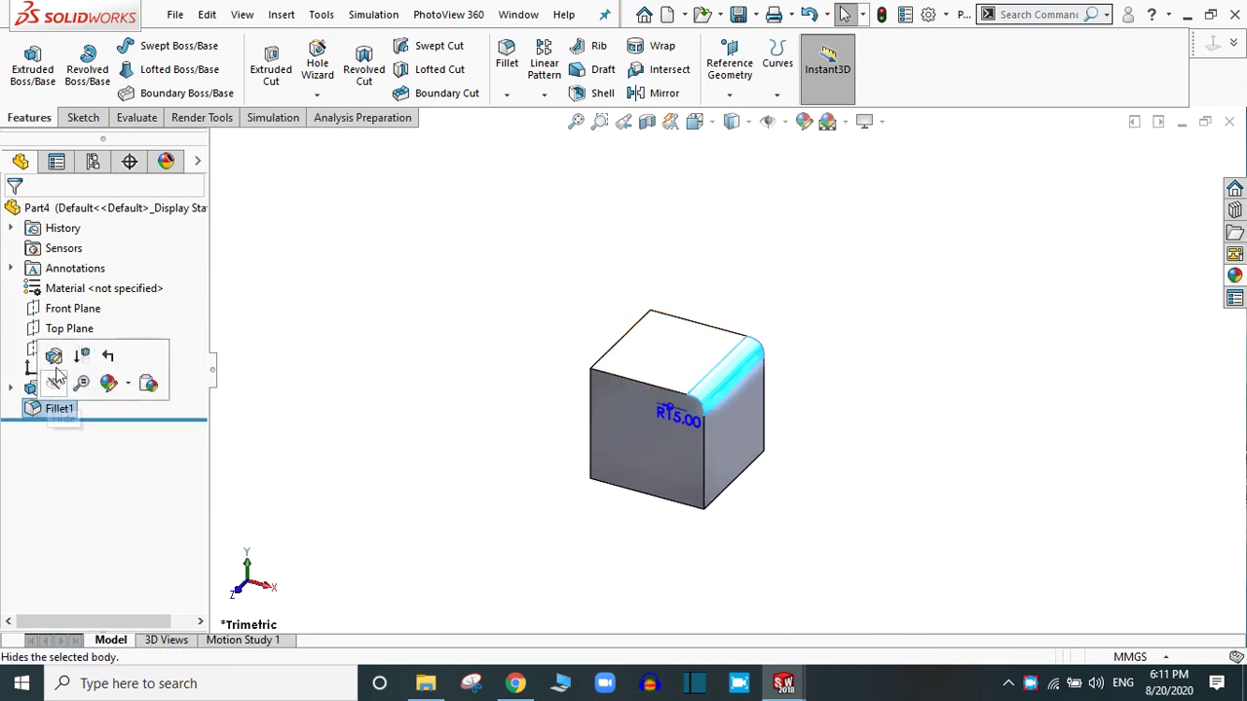
left_click(55, 355)
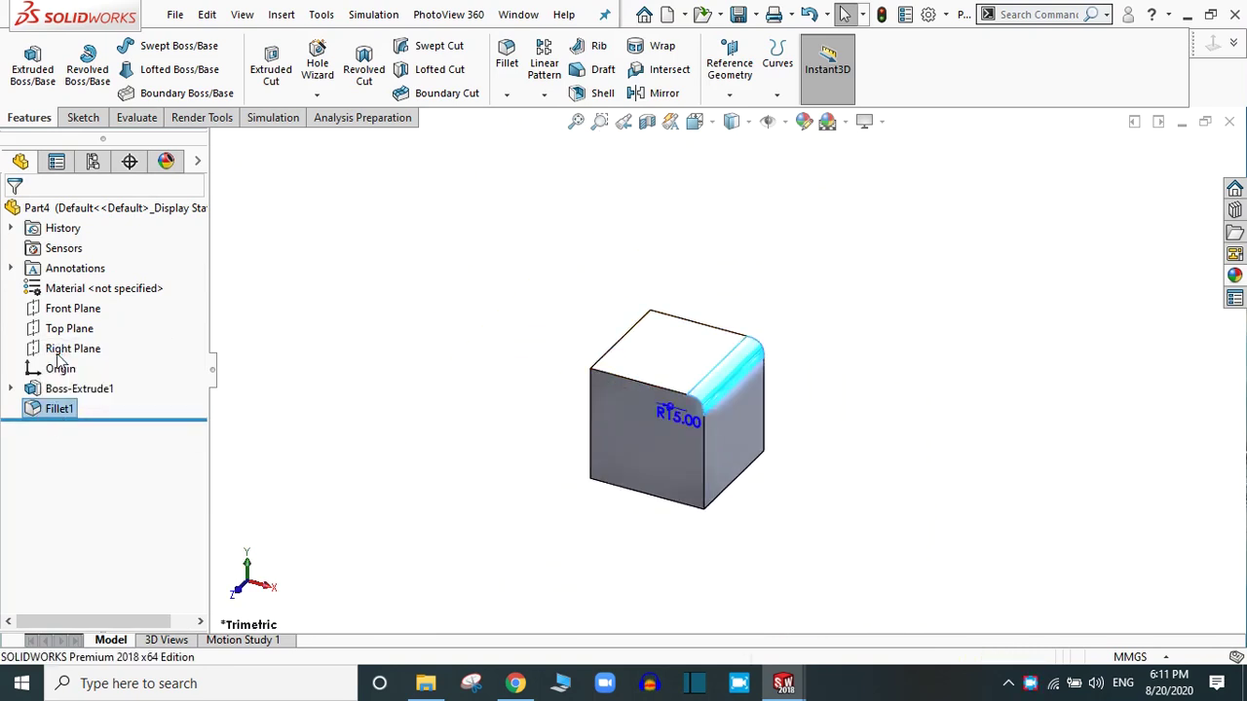
left_click(722, 383)
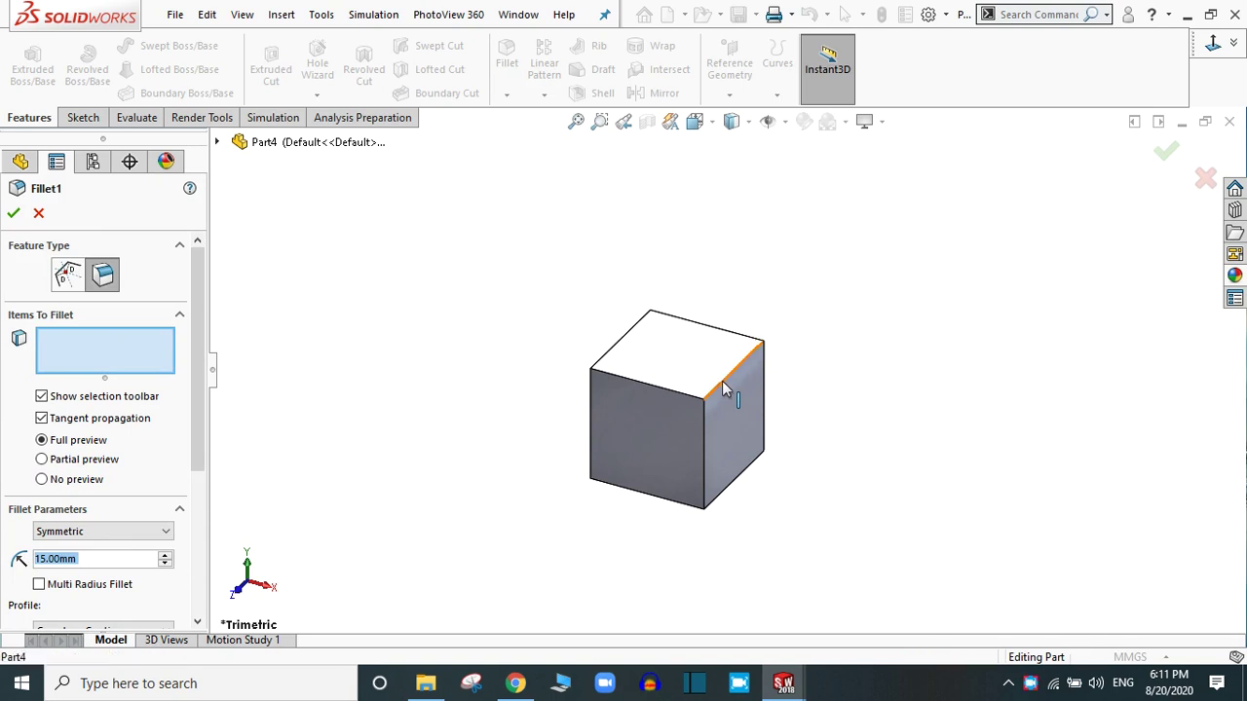
left_click(722, 383)
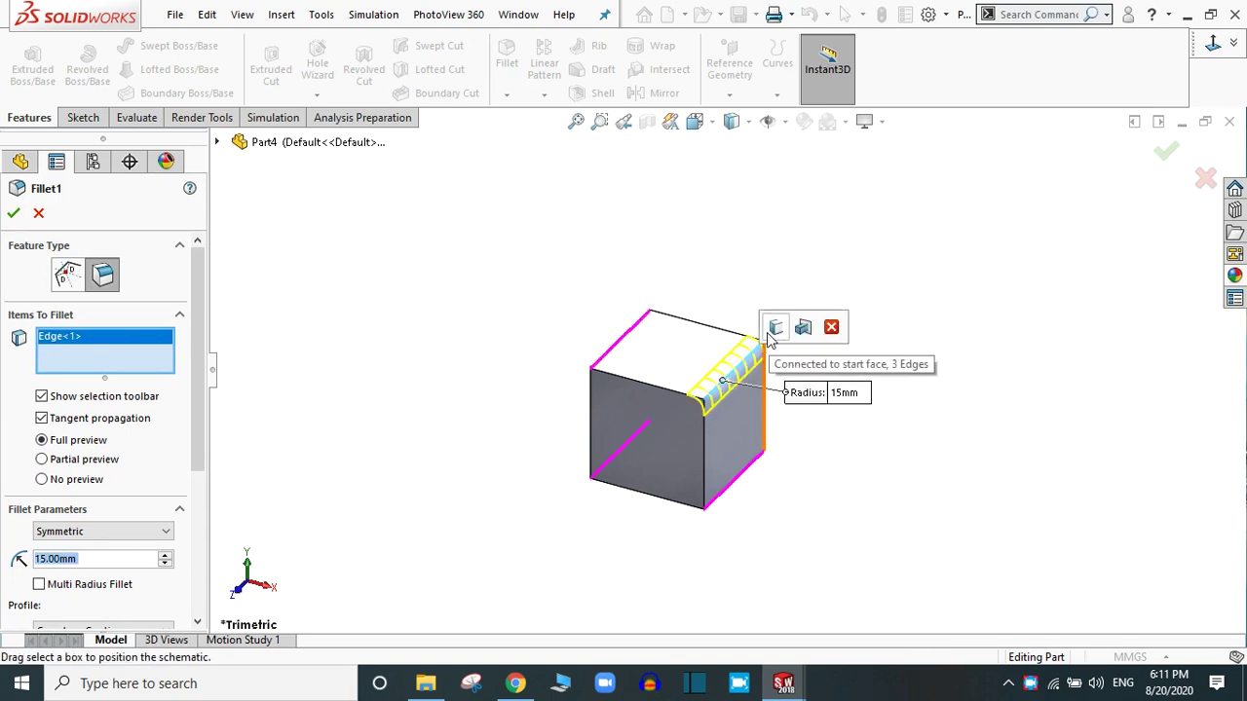
left_click_drag(193, 296, 188, 448)
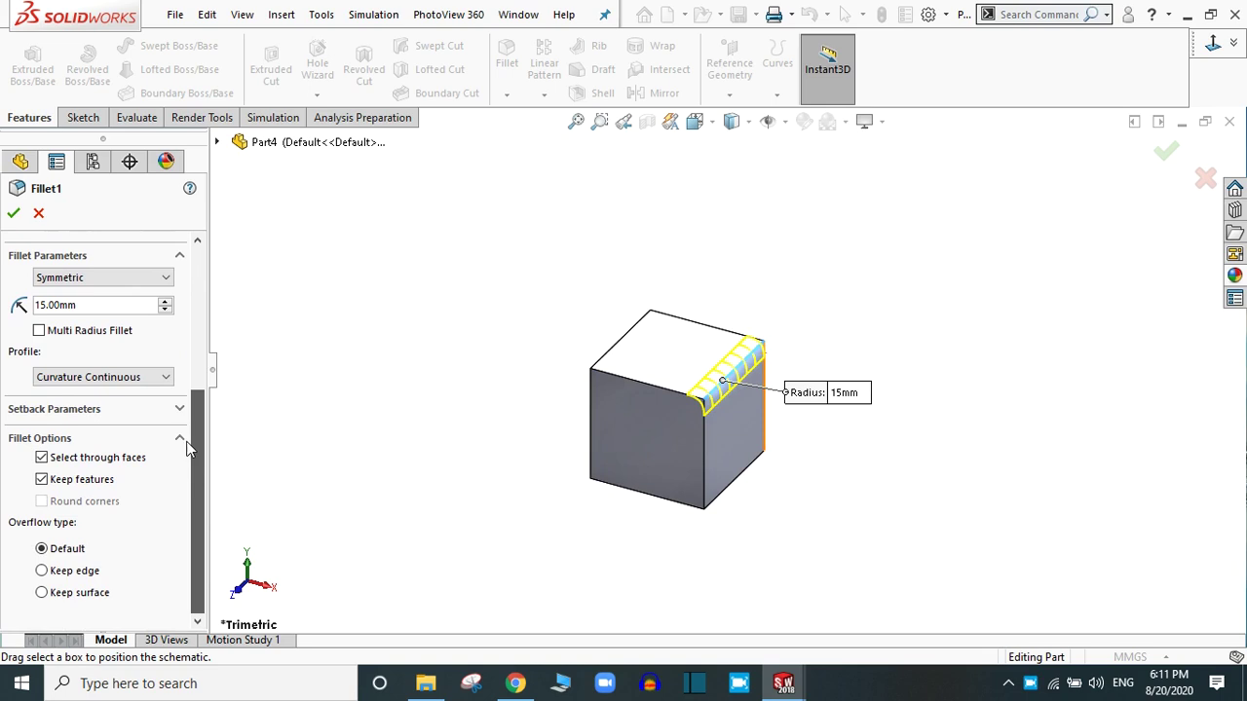
left_click(643, 391)
scroll(662, 394, "up", 4)
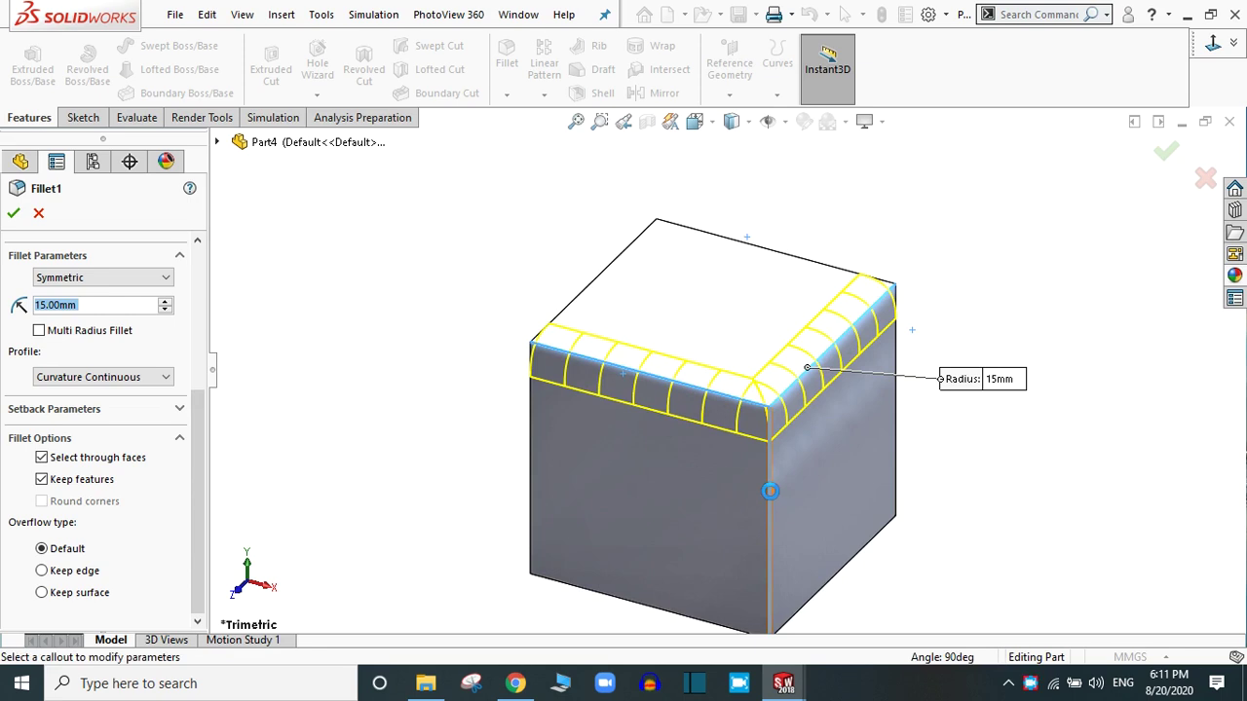
left_click(770, 497)
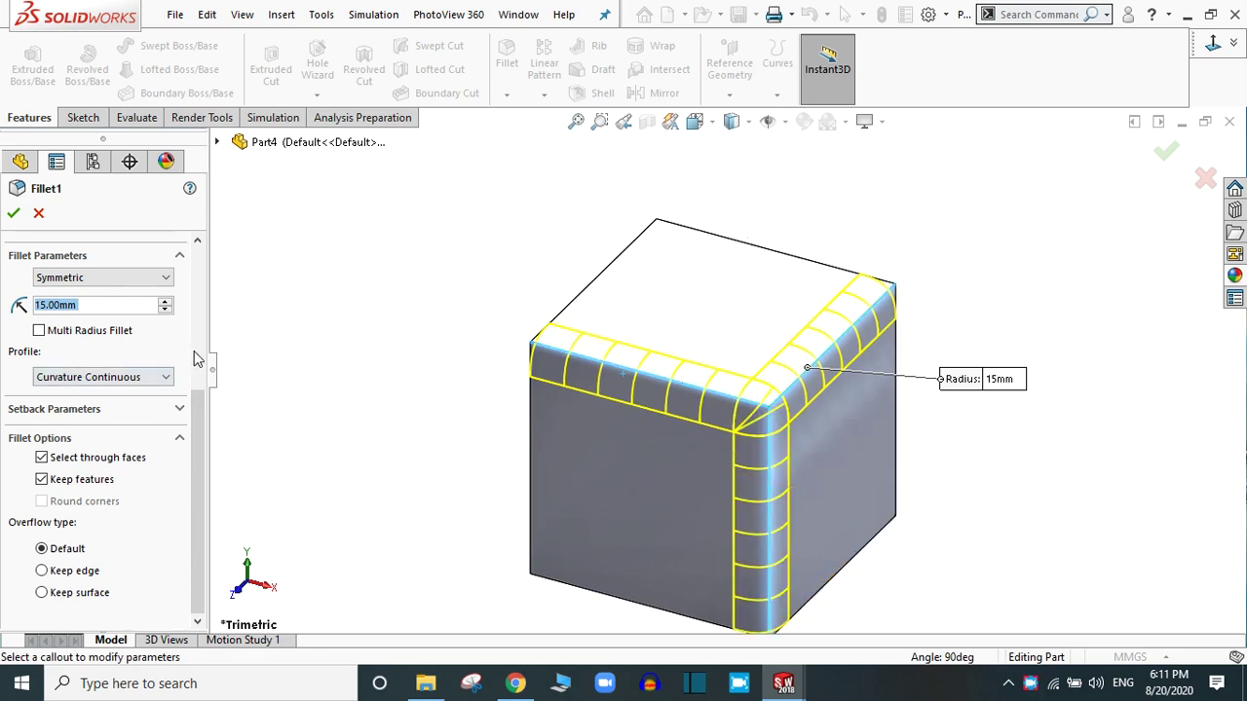
Set the radius of the three-edge fillet to 20 mm and accept the edited feature
left_click_drag(198, 437, 193, 396)
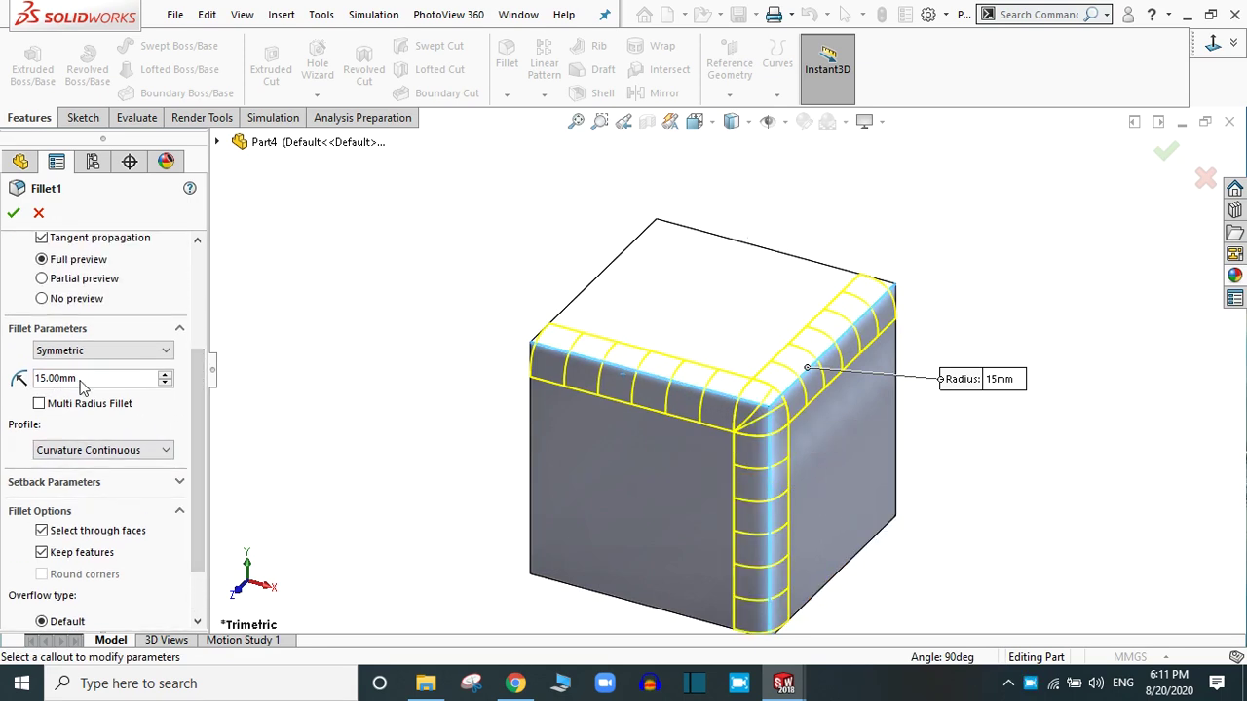
left_click_drag(83, 380, 12, 382)
type("20")
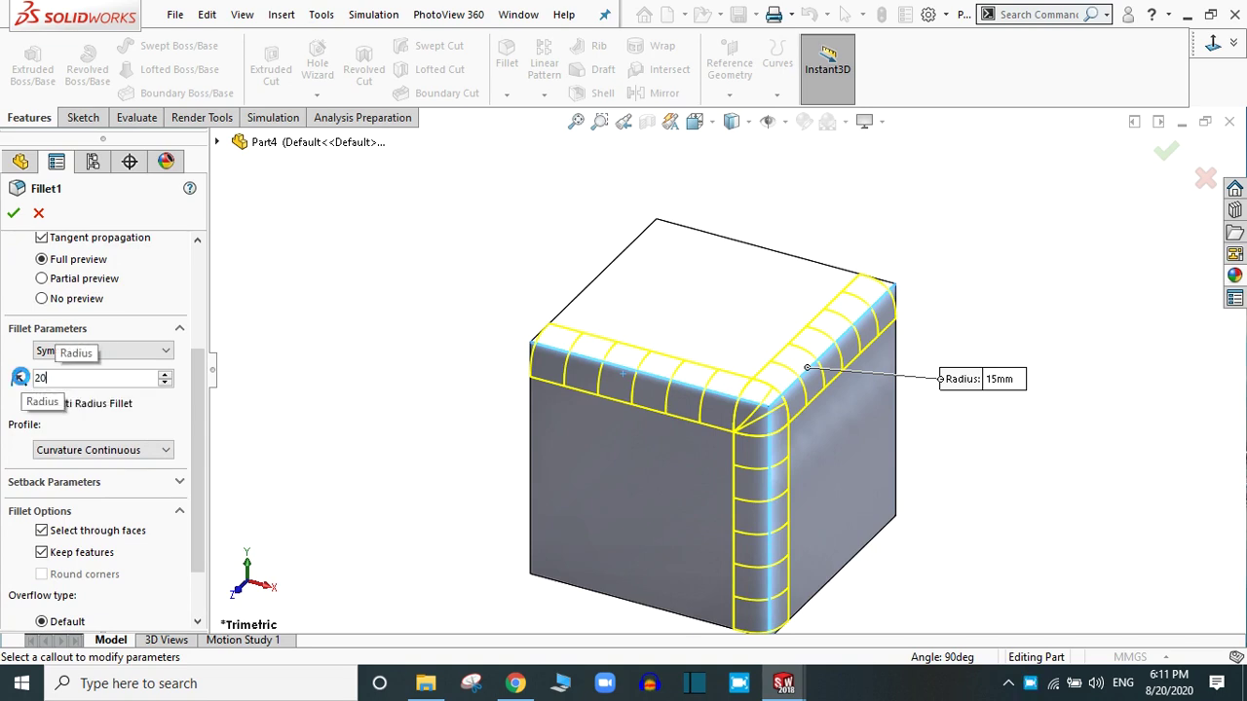
key("Return")
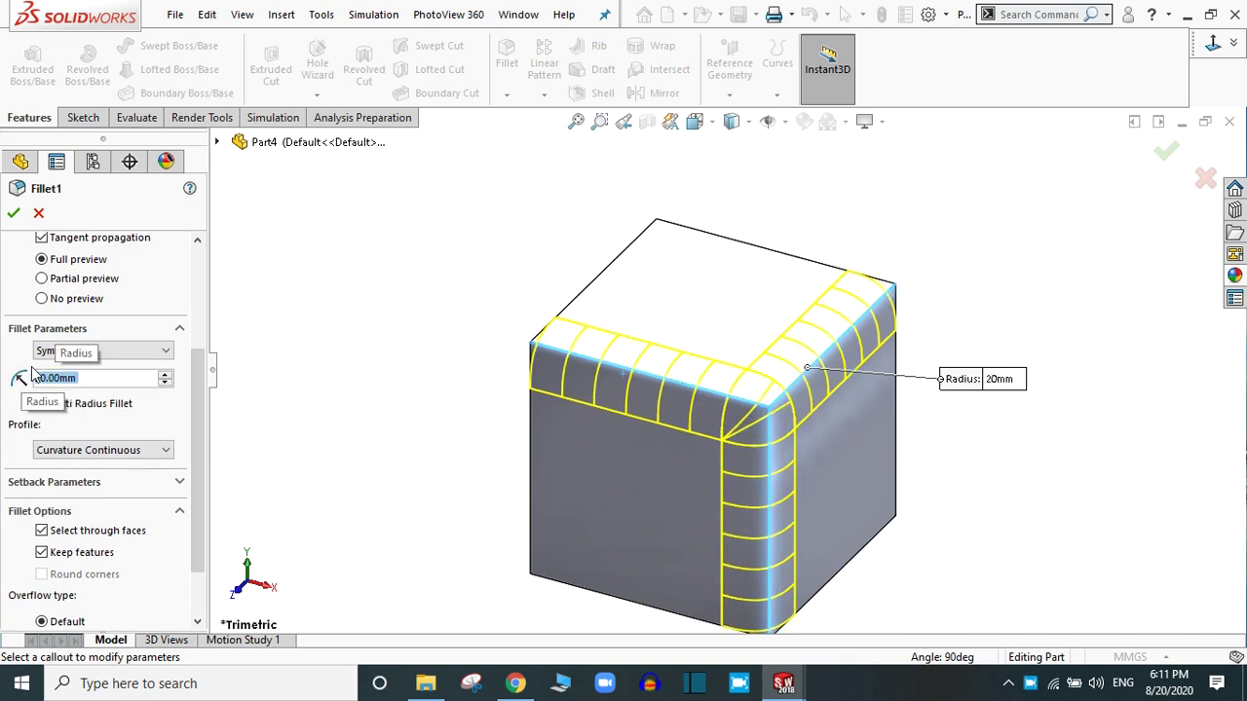
scroll(56, 429, "down", 3)
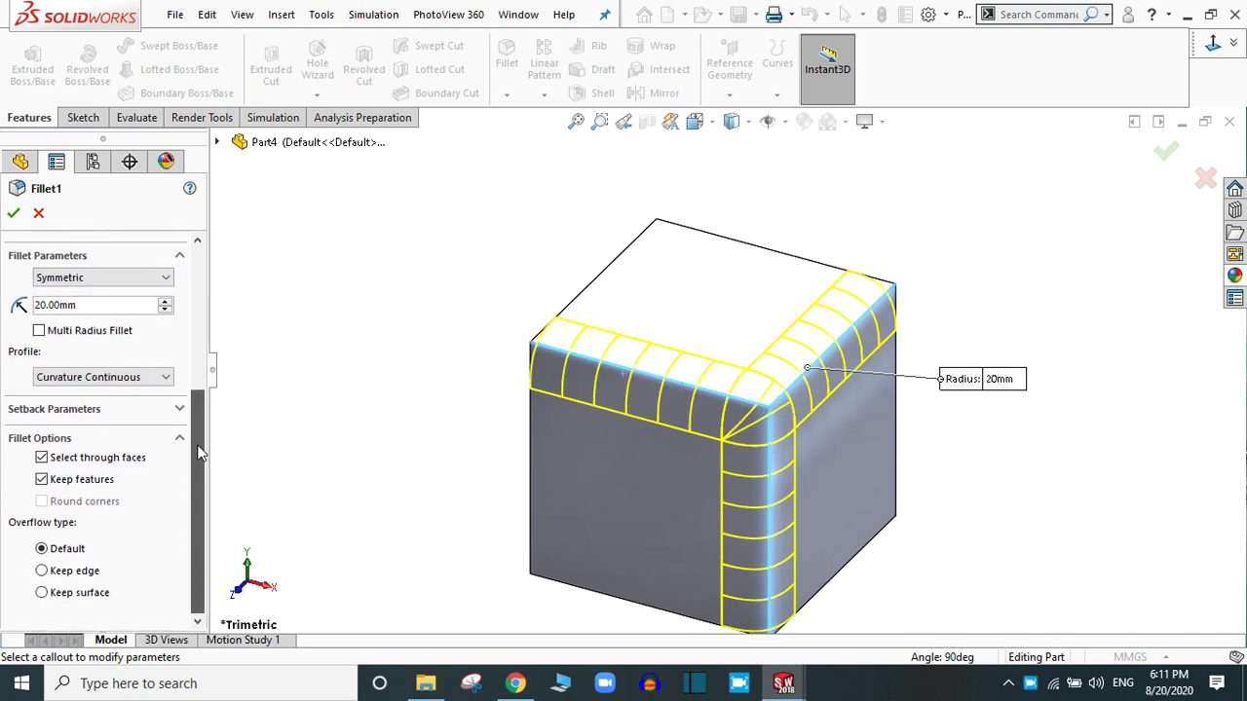
left_click(65, 416)
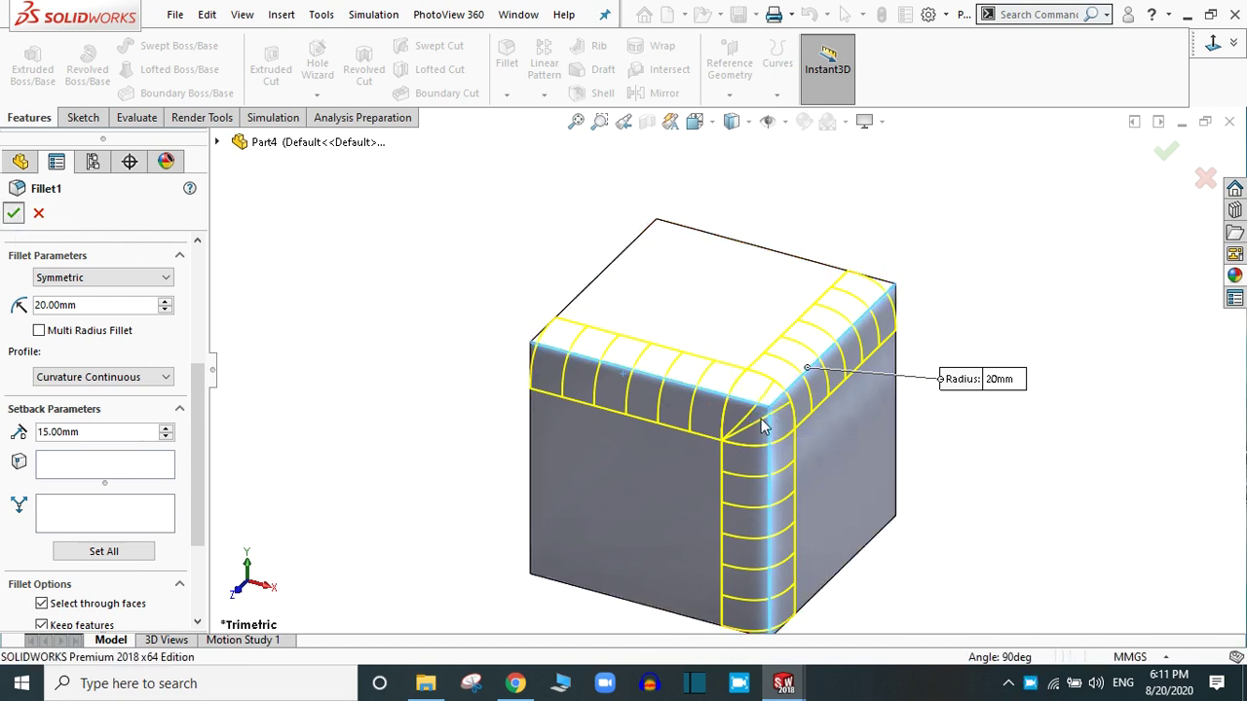
key("Return")
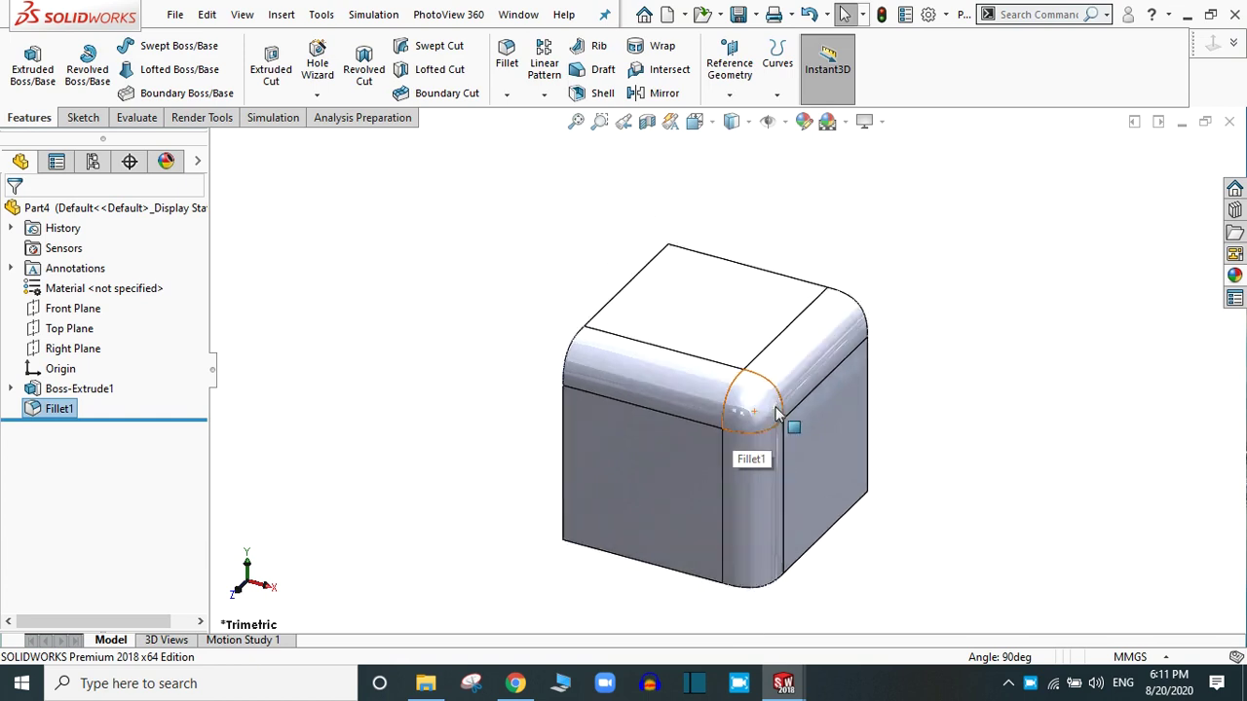
scroll(776, 414, "down", 5)
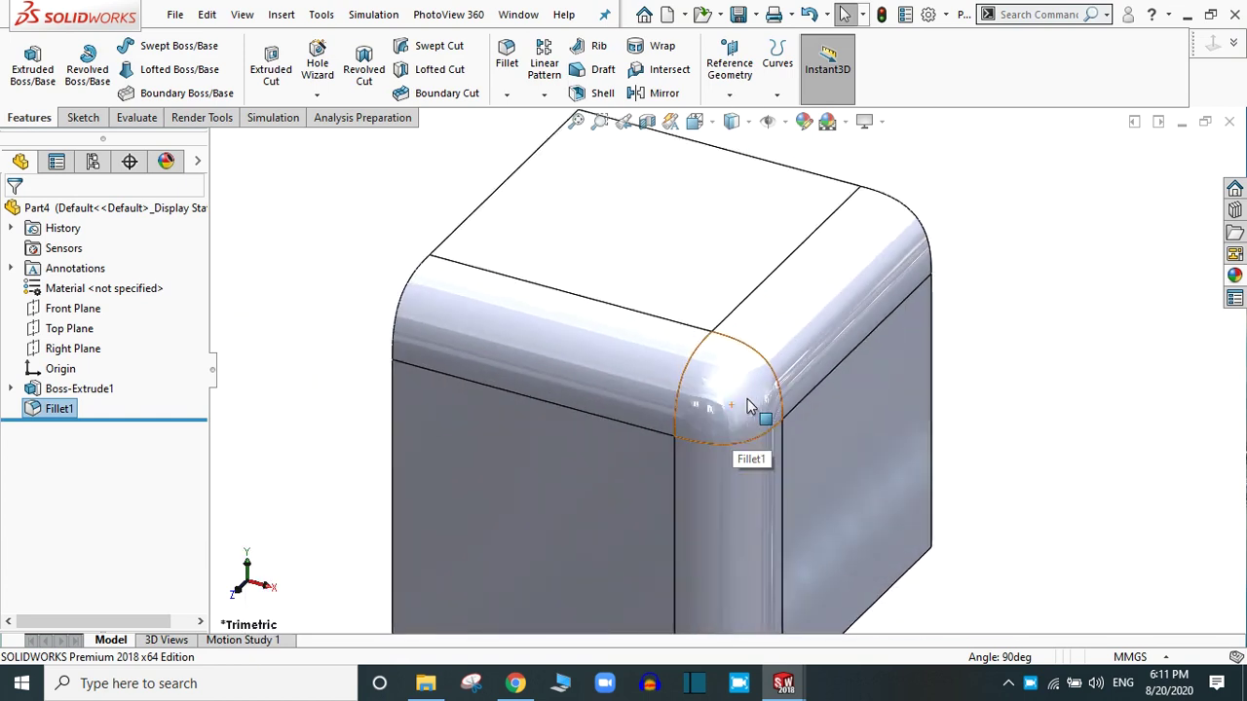
scroll(762, 368, "up", 5)
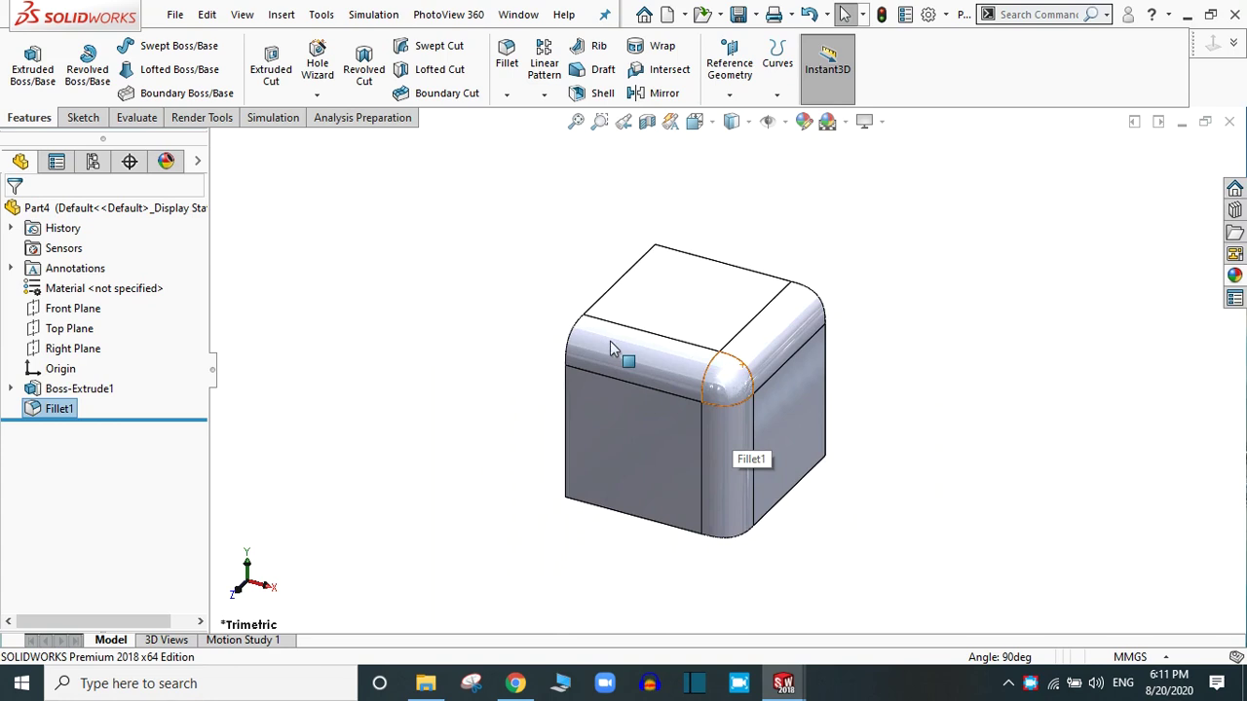
Reopen the fillet for editing and choose the corner shared by the three filleted edges as the setback vertex
left_click(44, 409)
left_click(715, 362)
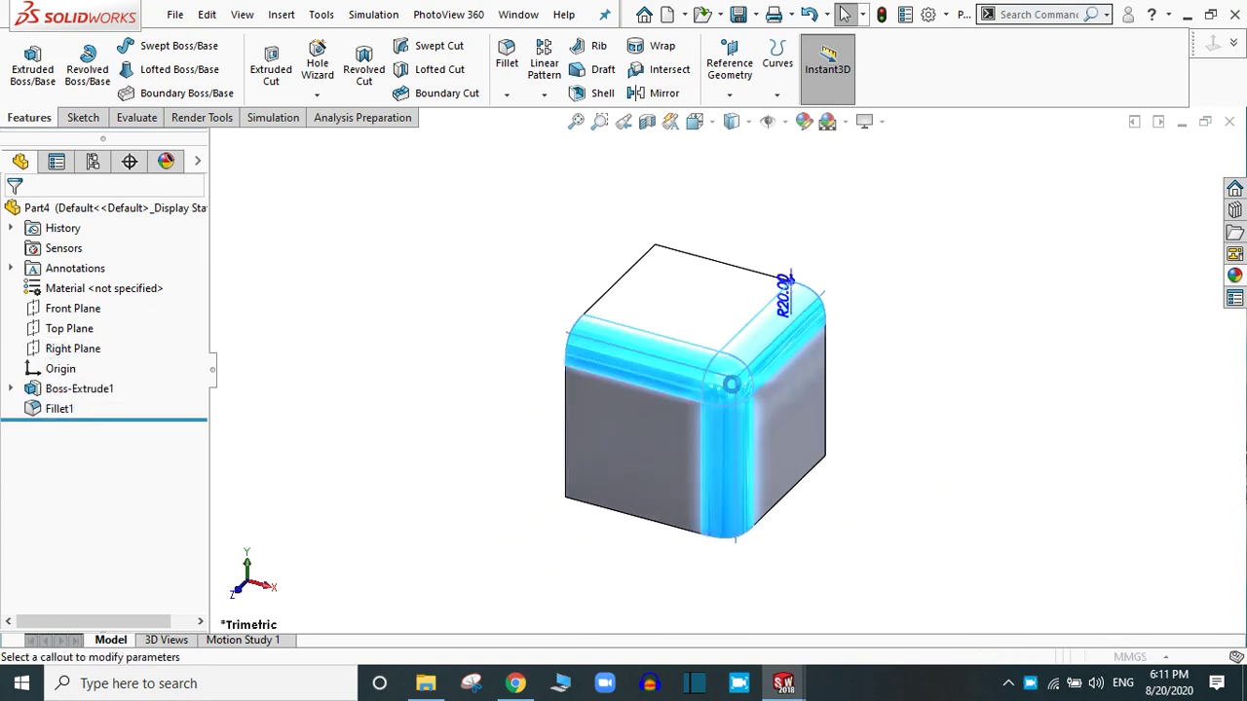
left_click_drag(198, 347, 200, 487)
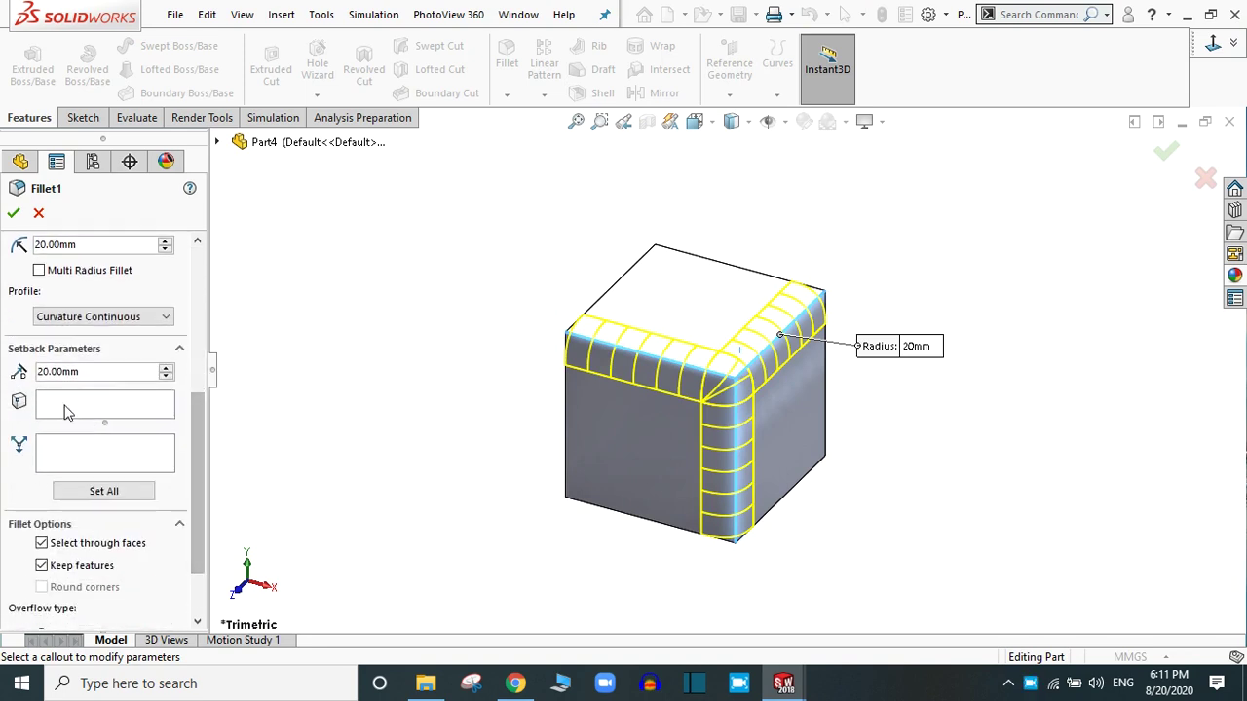
left_click(49, 350)
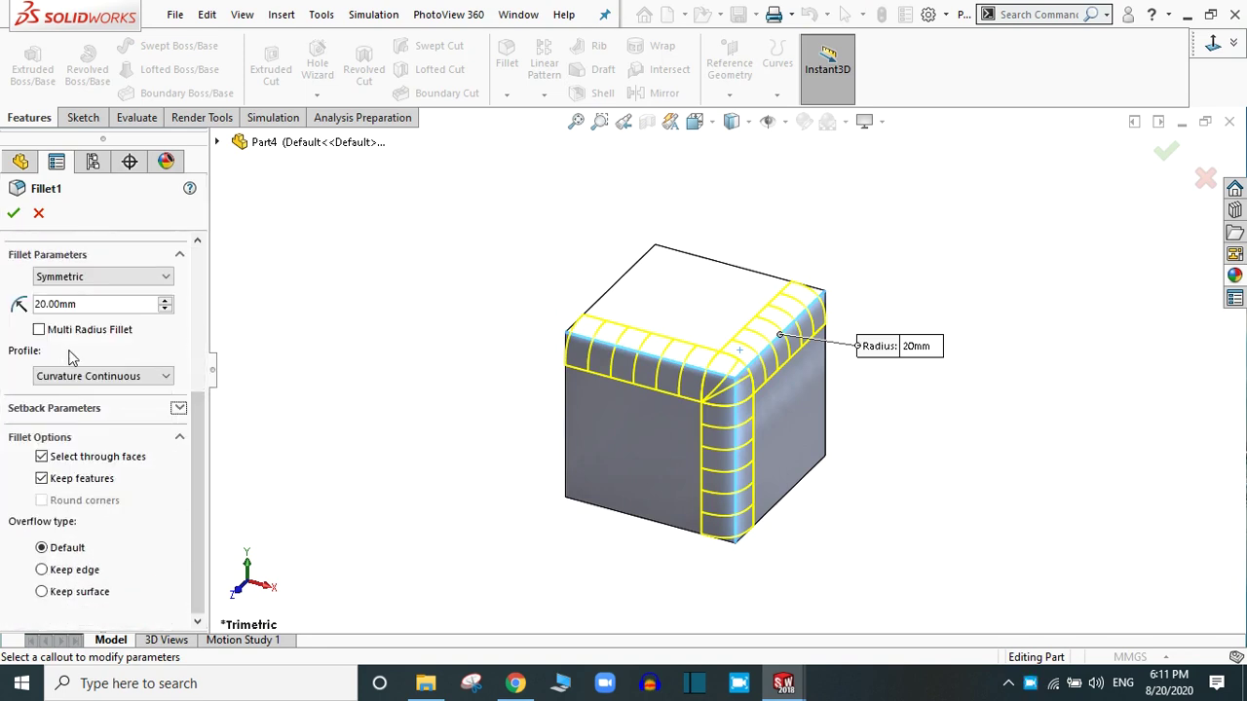
left_click(32, 412)
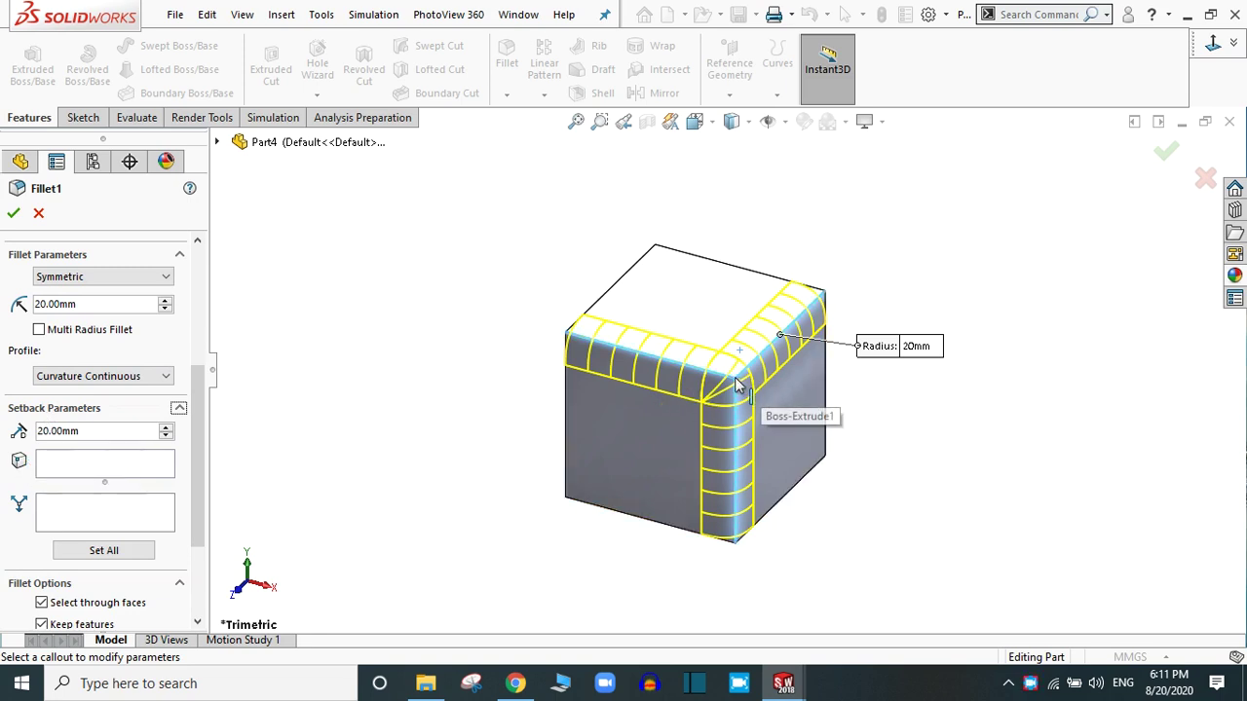
left_click(70, 463)
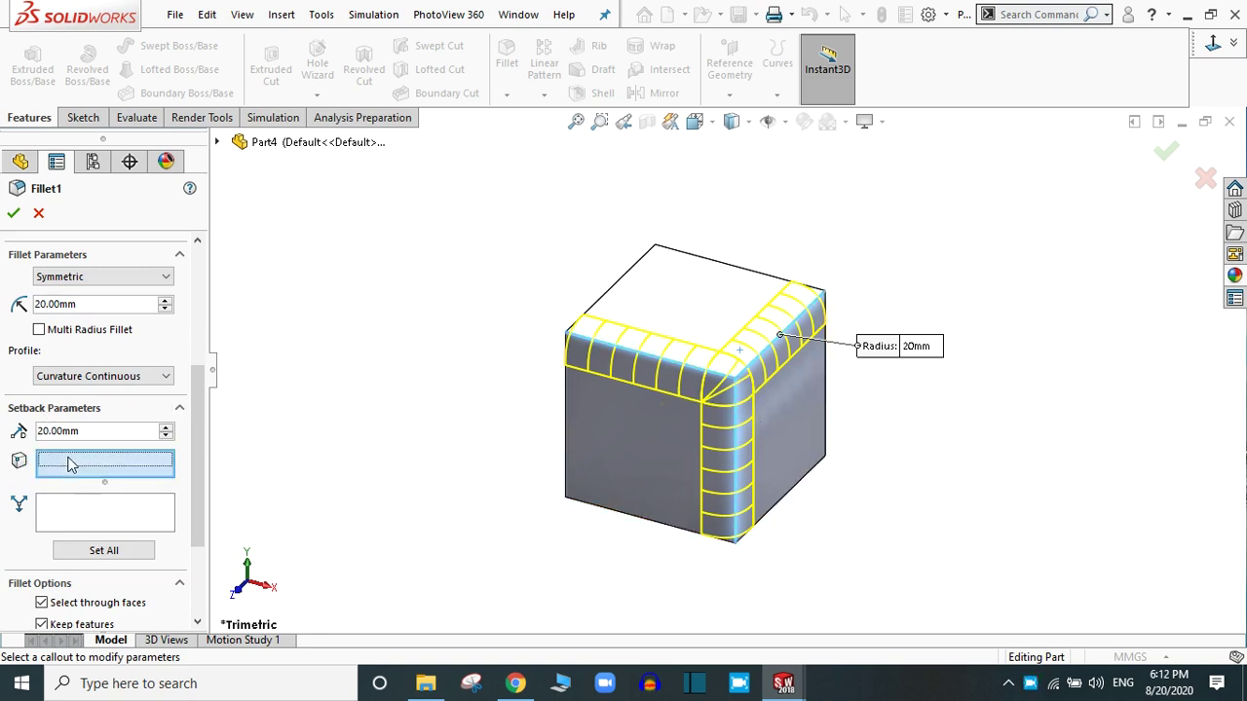
left_click(735, 380)
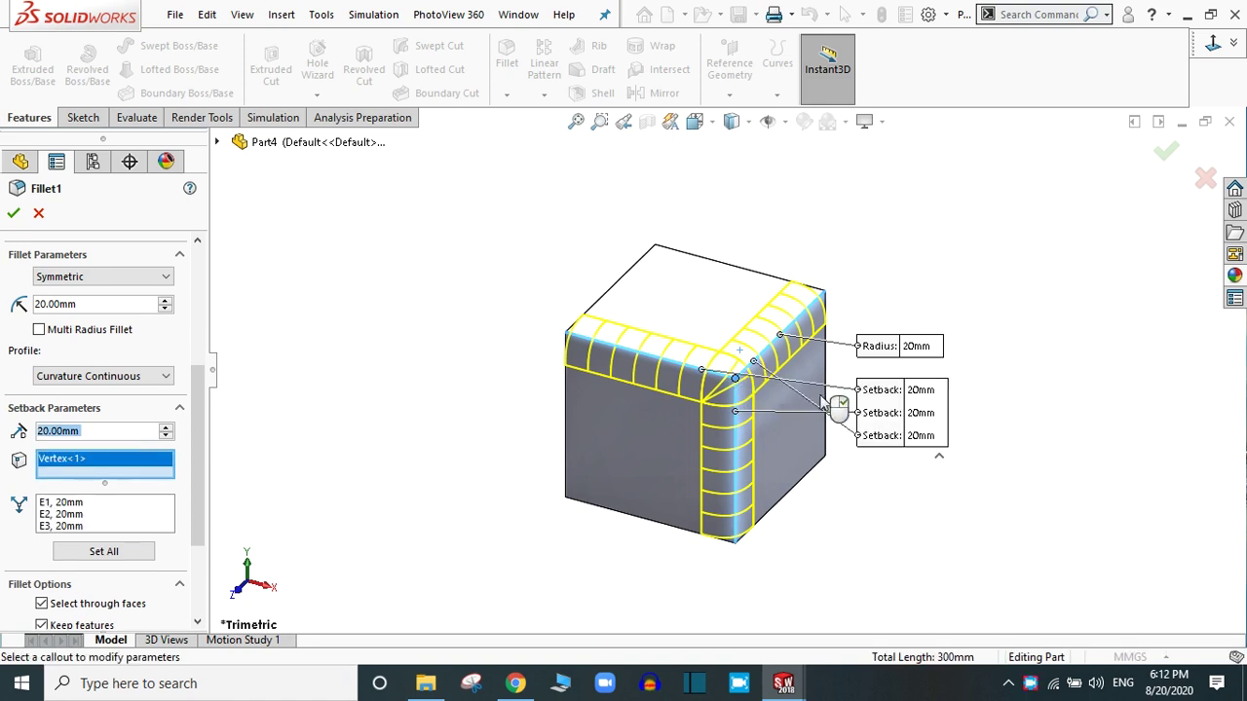
Set the setback distance of edge E1 at the fillet's shared corner to 5 mm
scroll(979, 354, "down", 1)
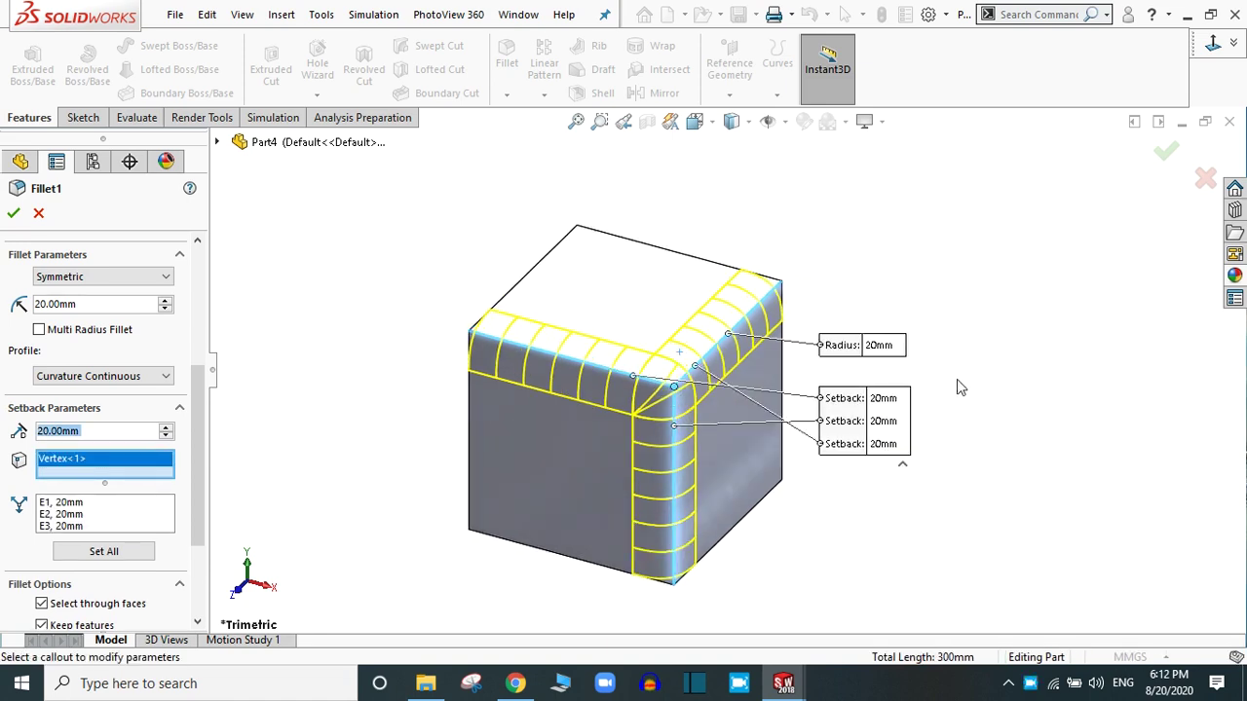
left_click(881, 398)
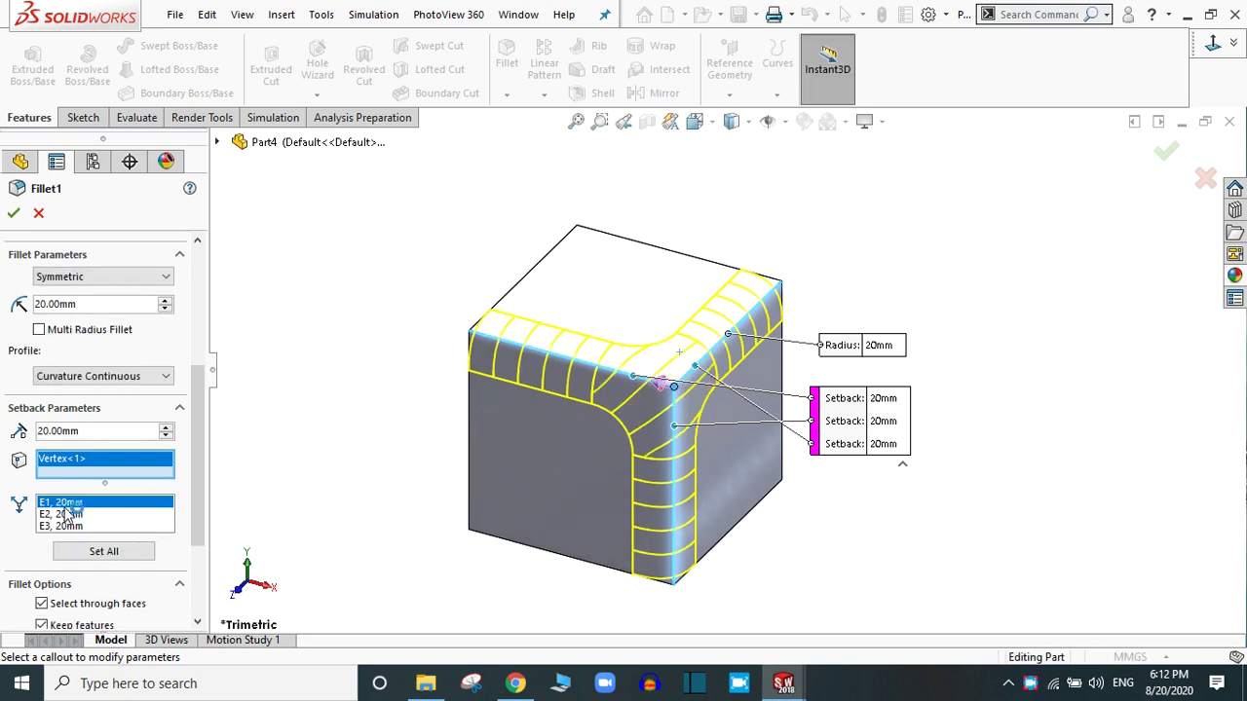
left_click_drag(87, 432, 27, 425)
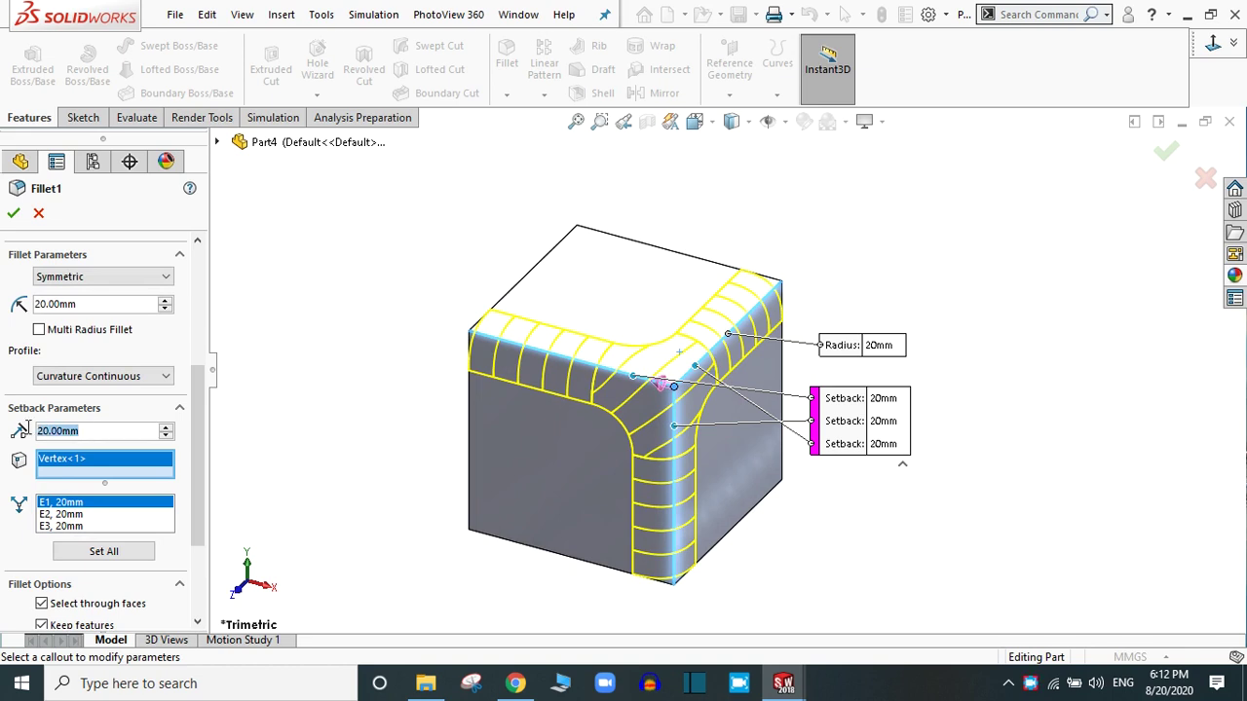
type("5")
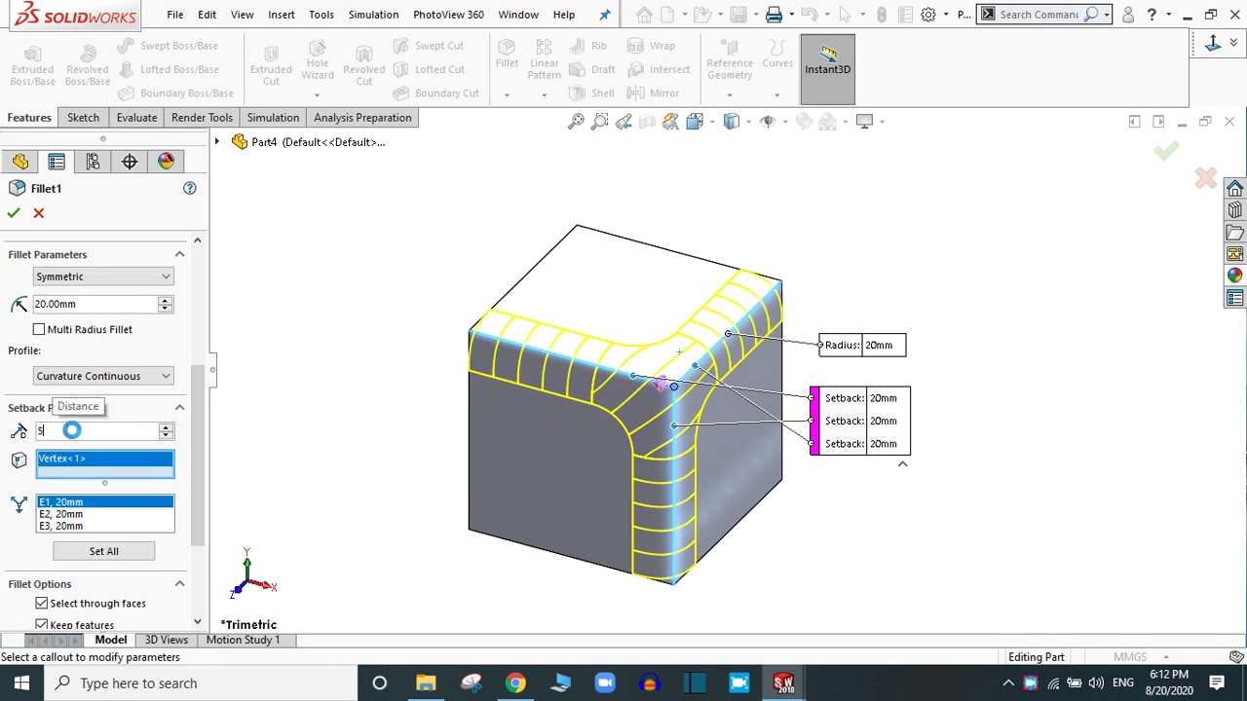
Set the setback distance of edge E3 at the shared corner to 15 mm and accept the edited fillet
left_click(66, 514)
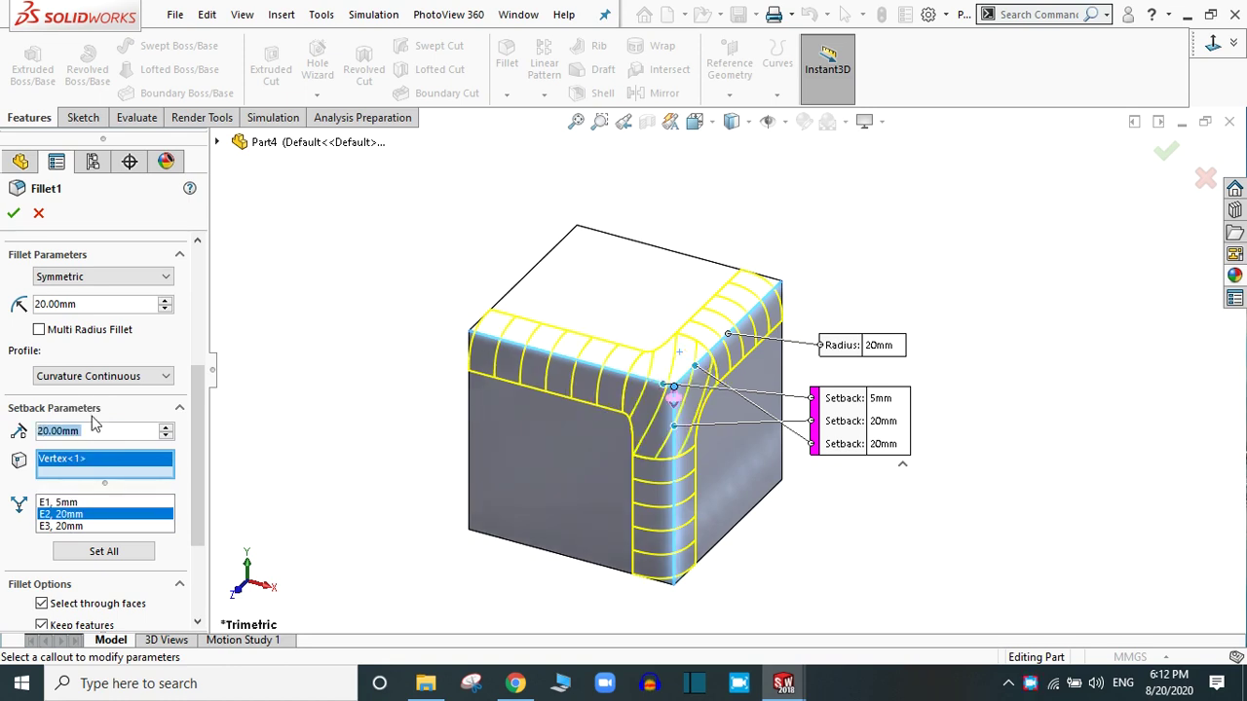
type("10")
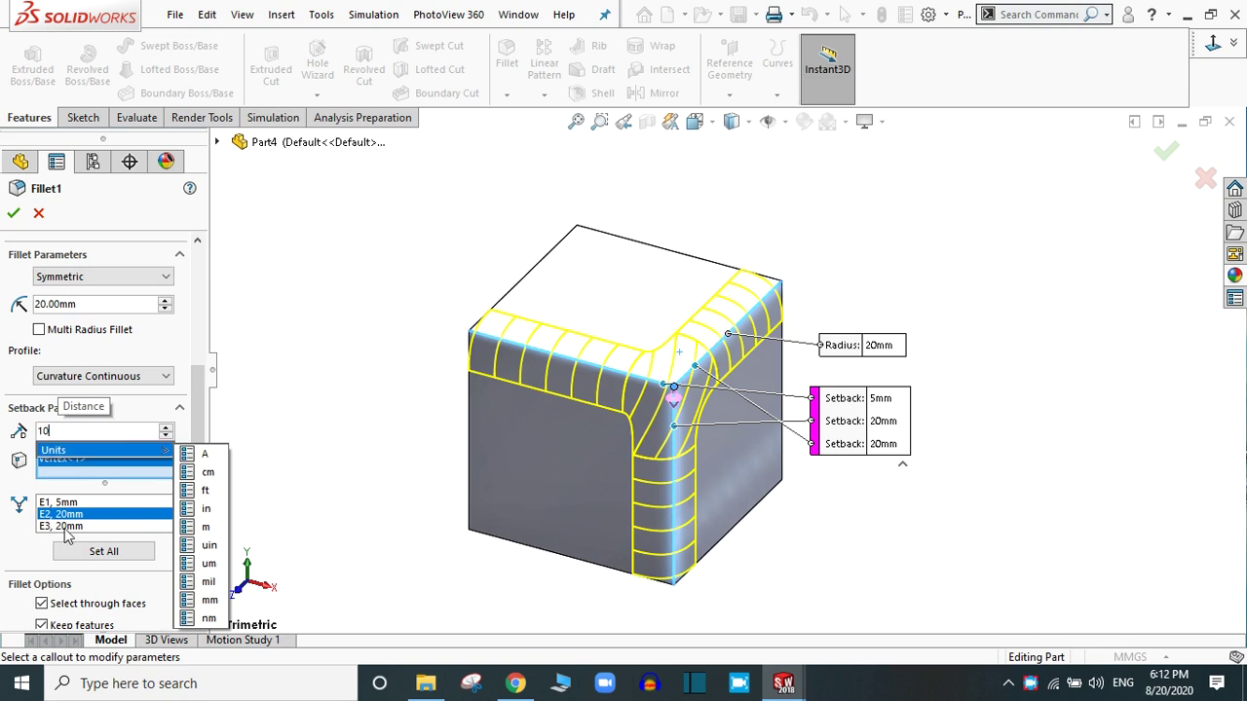
left_click(60, 527)
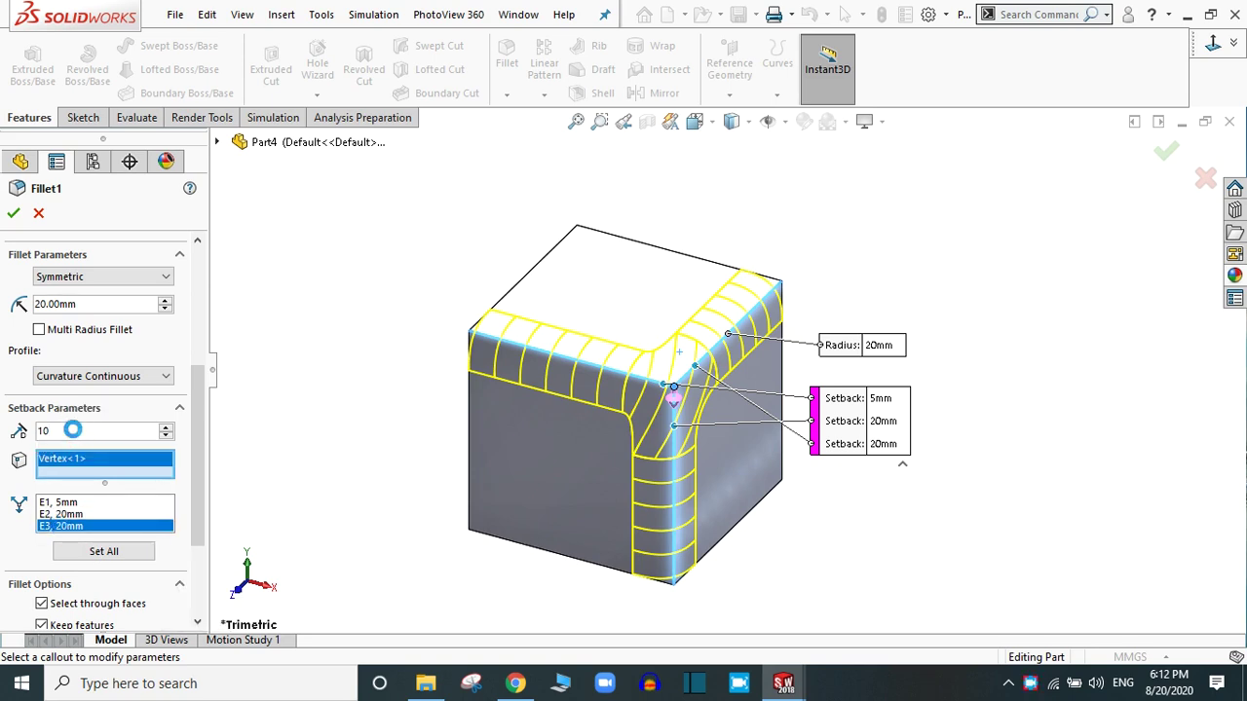
key("Return")
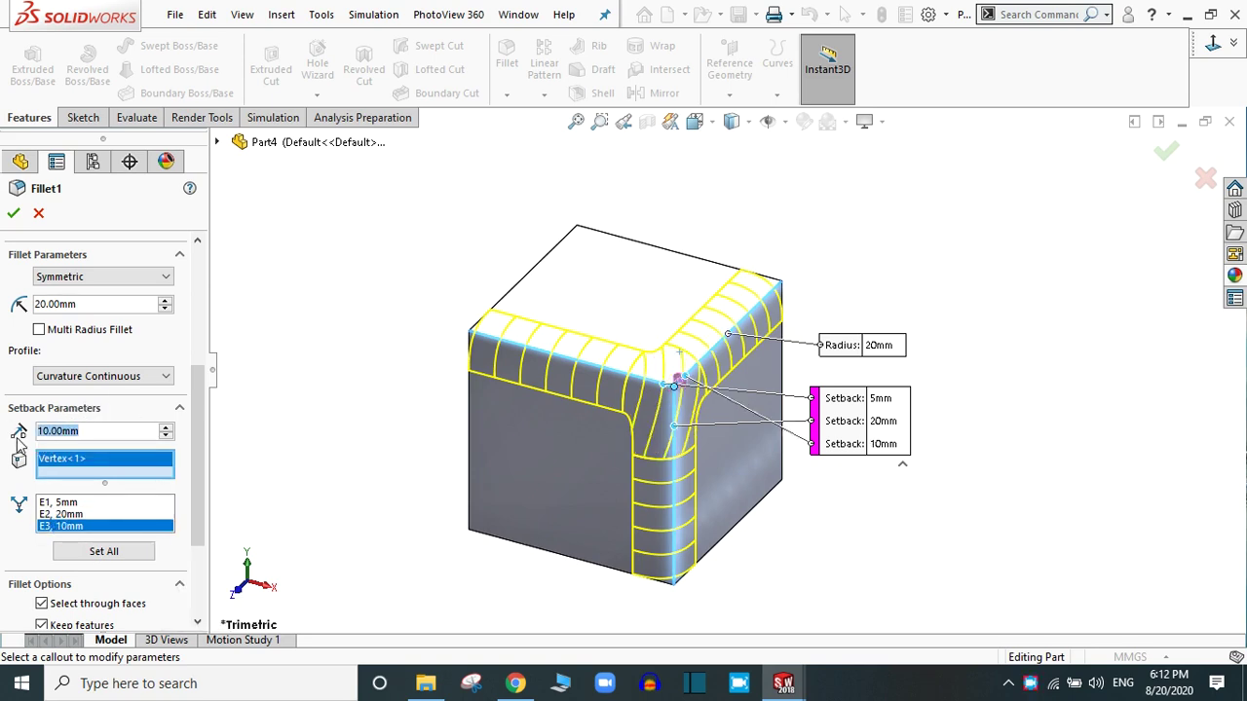
type("15")
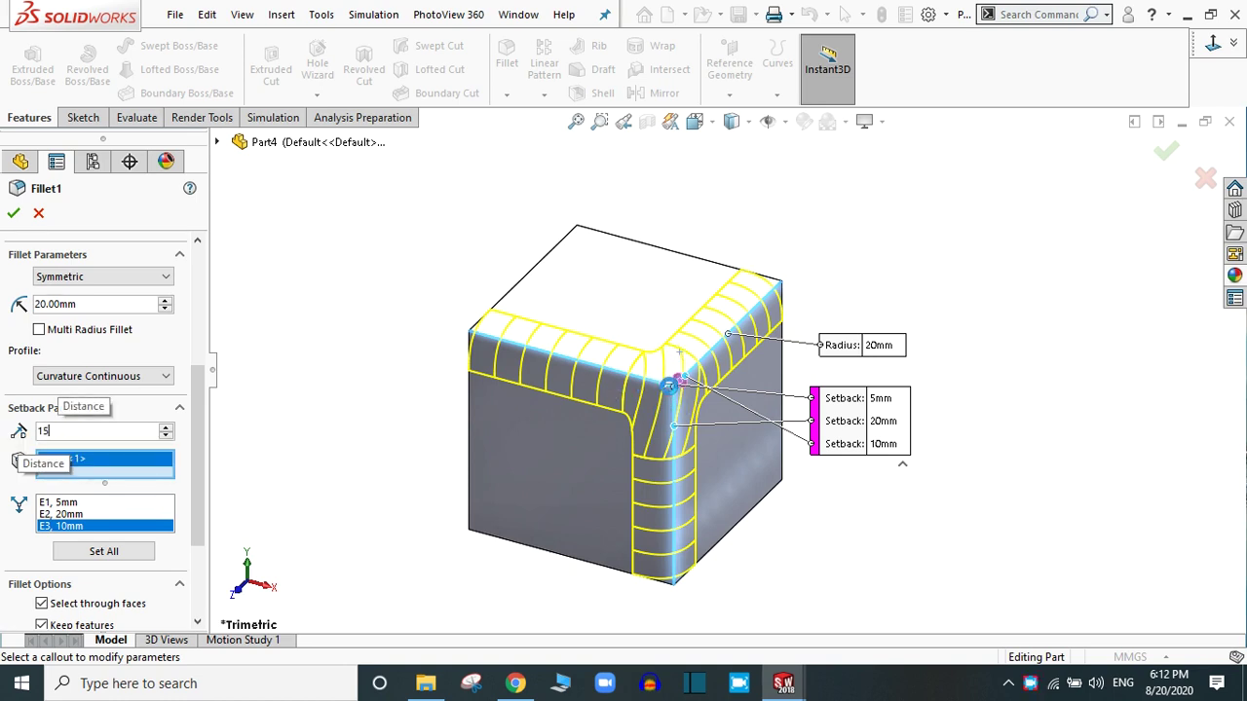
key("Return")
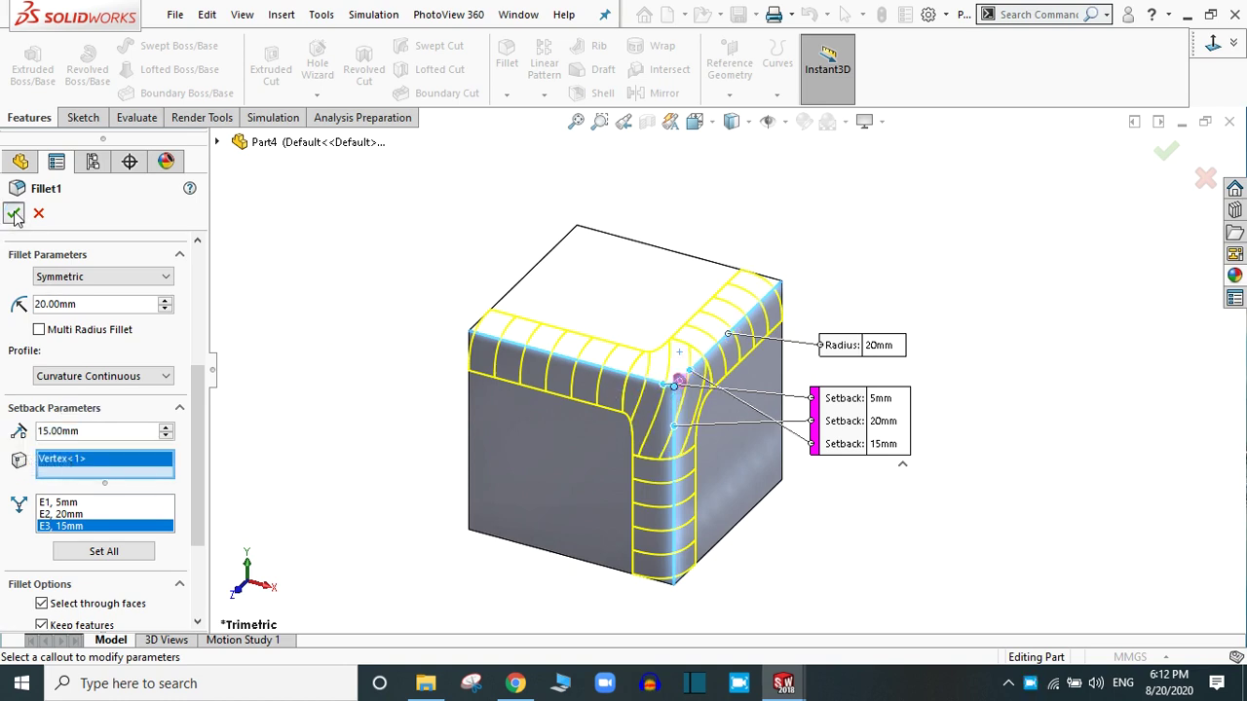
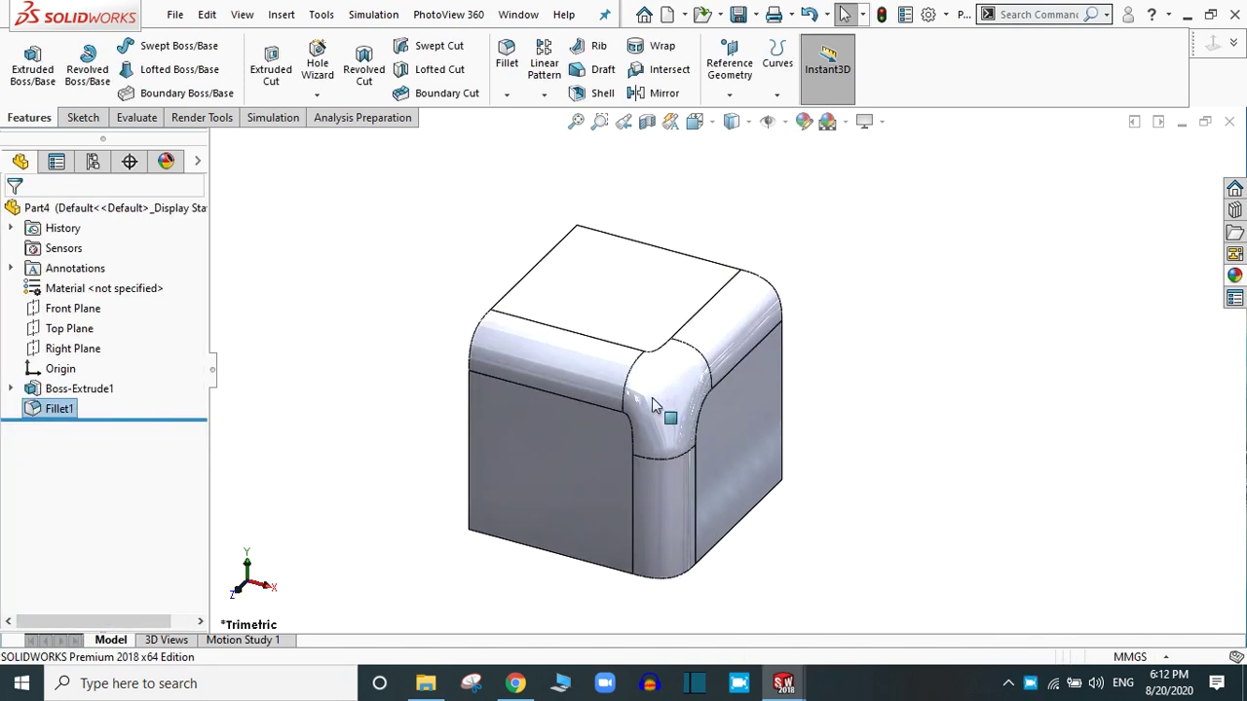
Inspect the blended corner, and remove the three-edge fillet from the cube
scroll(672, 384, "down", 5)
scroll(694, 405, "up", 4)
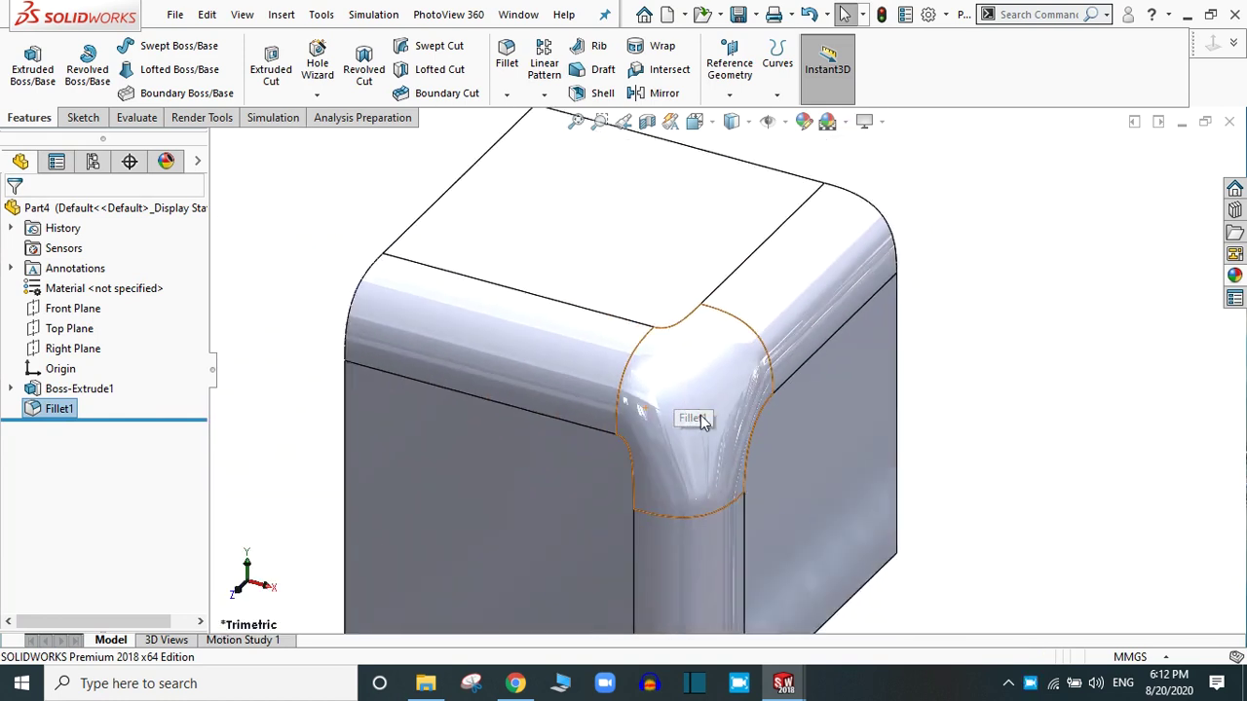
mouse_move(779, 413)
middle_mouse_down()
mouse_move(836, 395)
mouse_move(771, 409)
middle_mouse_up()
left_click(54, 409)
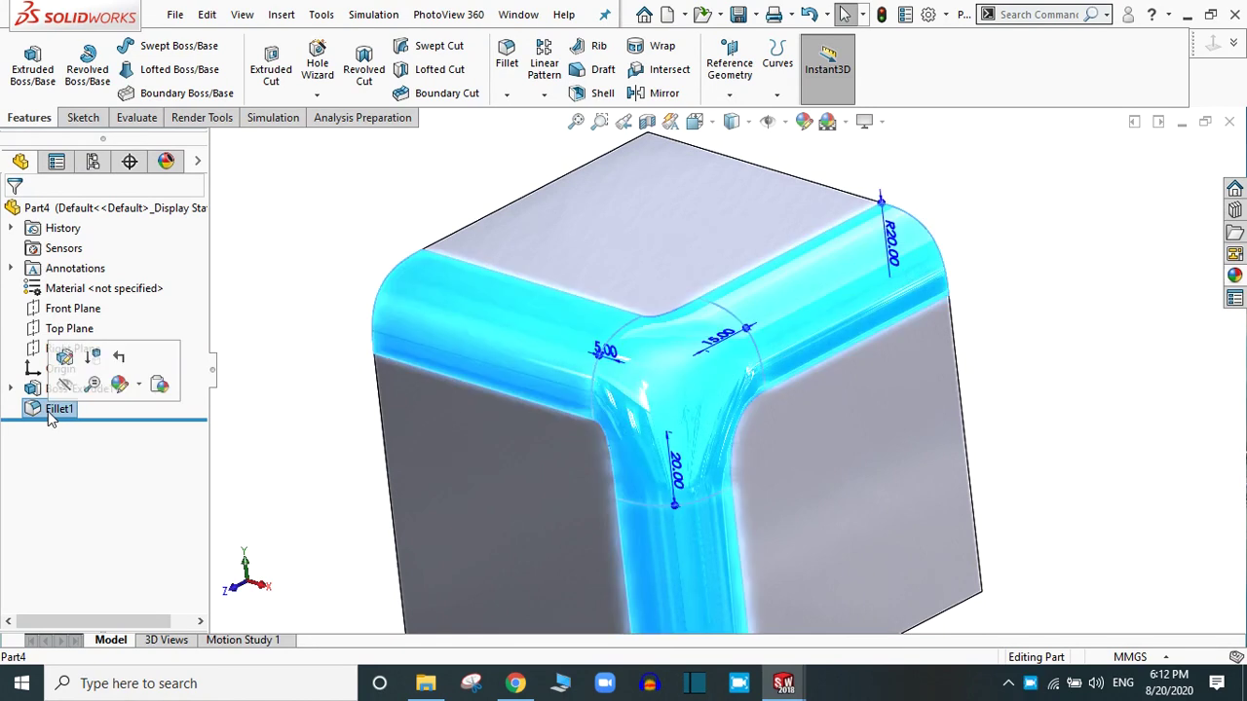
left_click(54, 409)
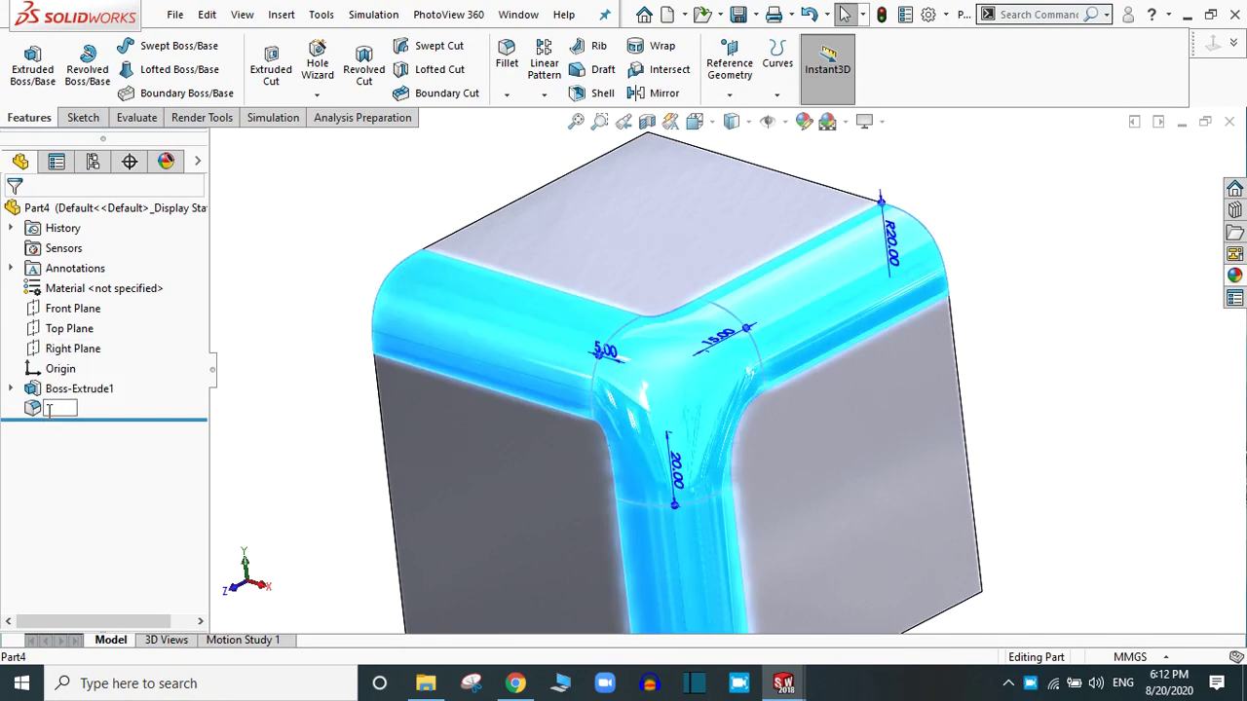
left_click(39, 414)
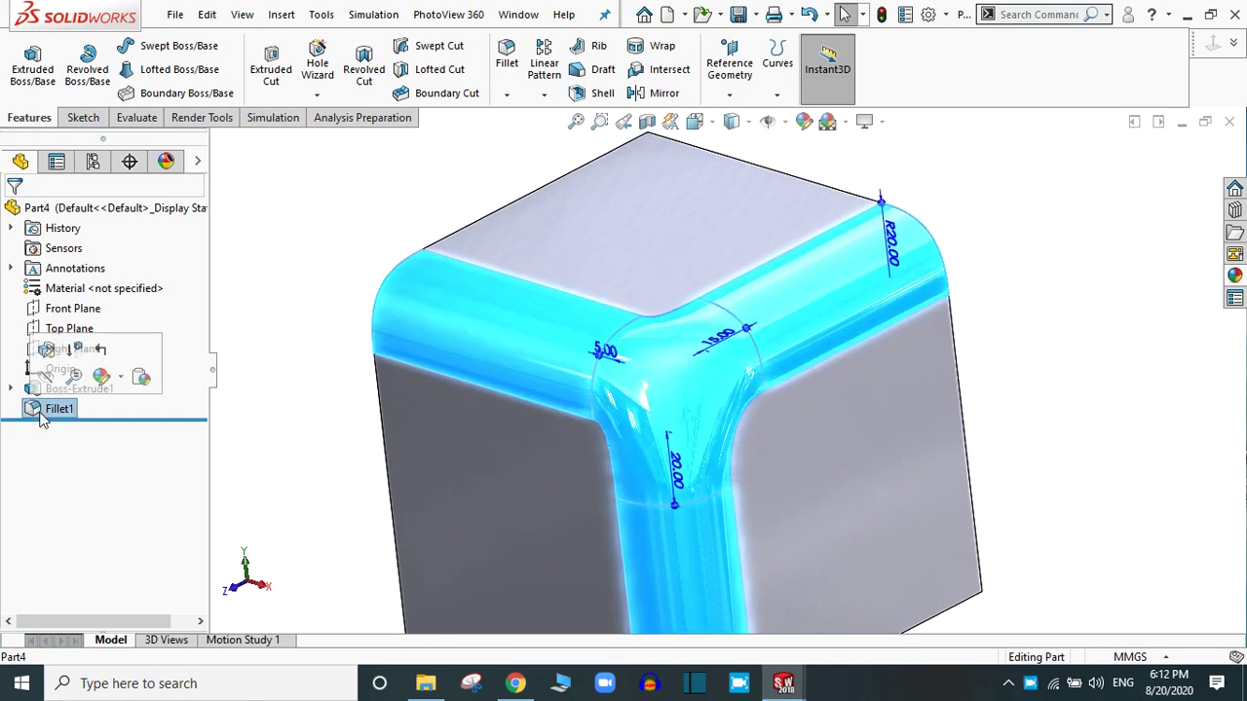
key("ctrl+z")
scroll(585, 382, "down", 3)
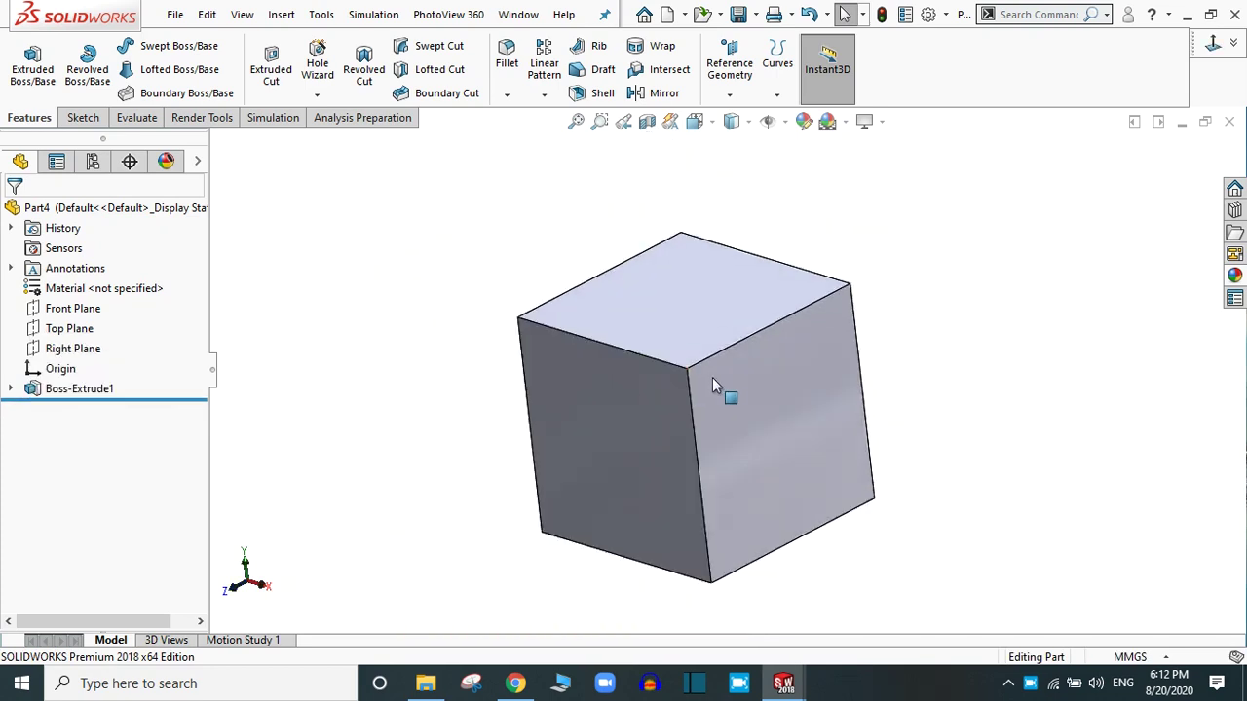
scroll(741, 375, "down", 2)
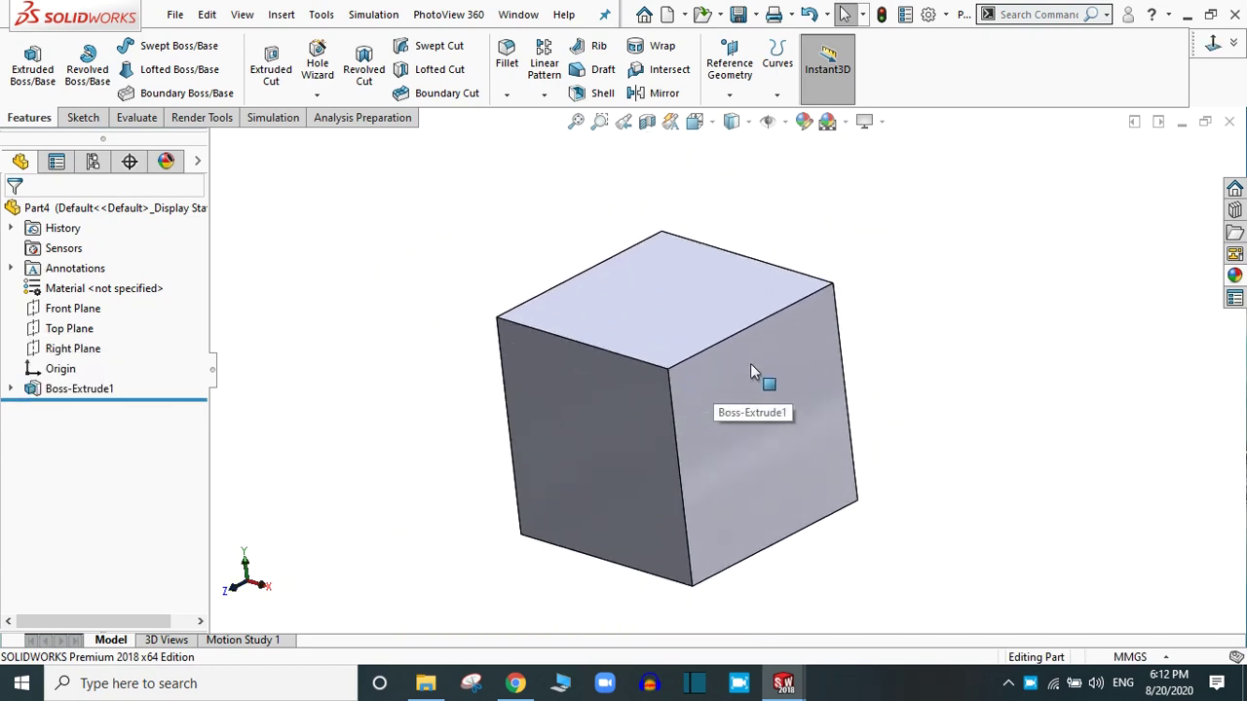
Start a Variable Size Fillet on the edge between the cube's top and right-hand faces, using the Symmetric option
left_click(507, 64)
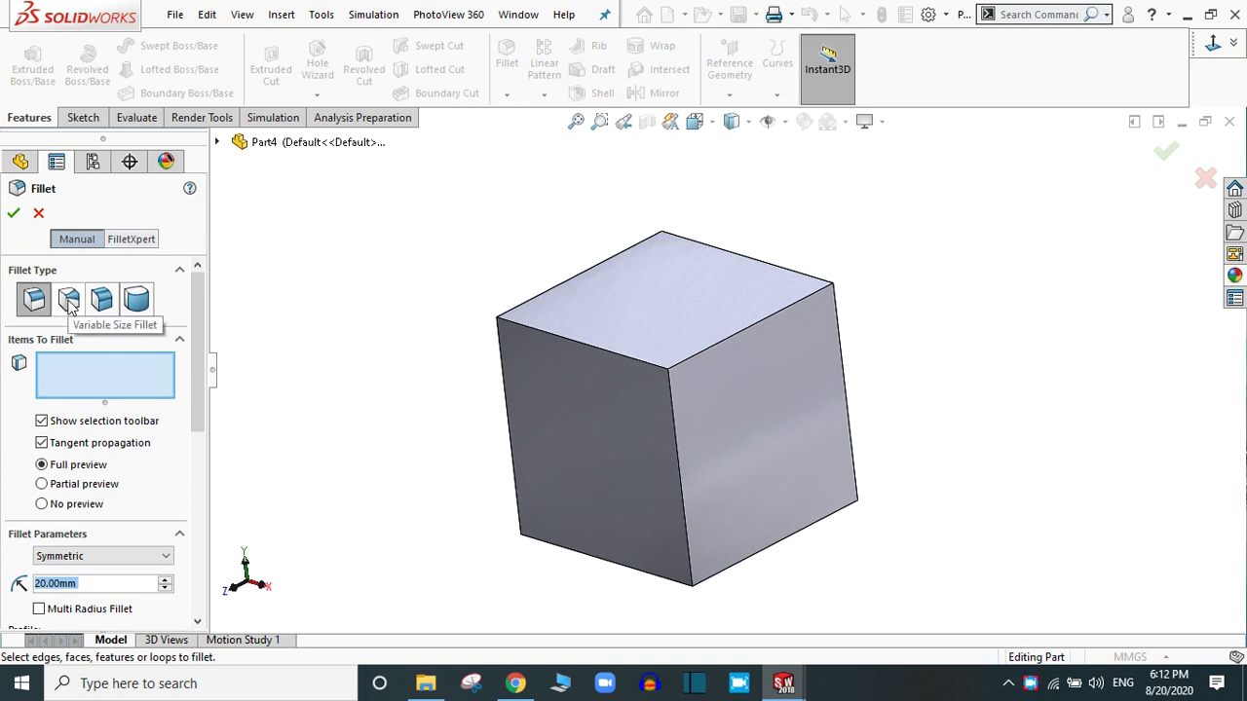
left_click(68, 301)
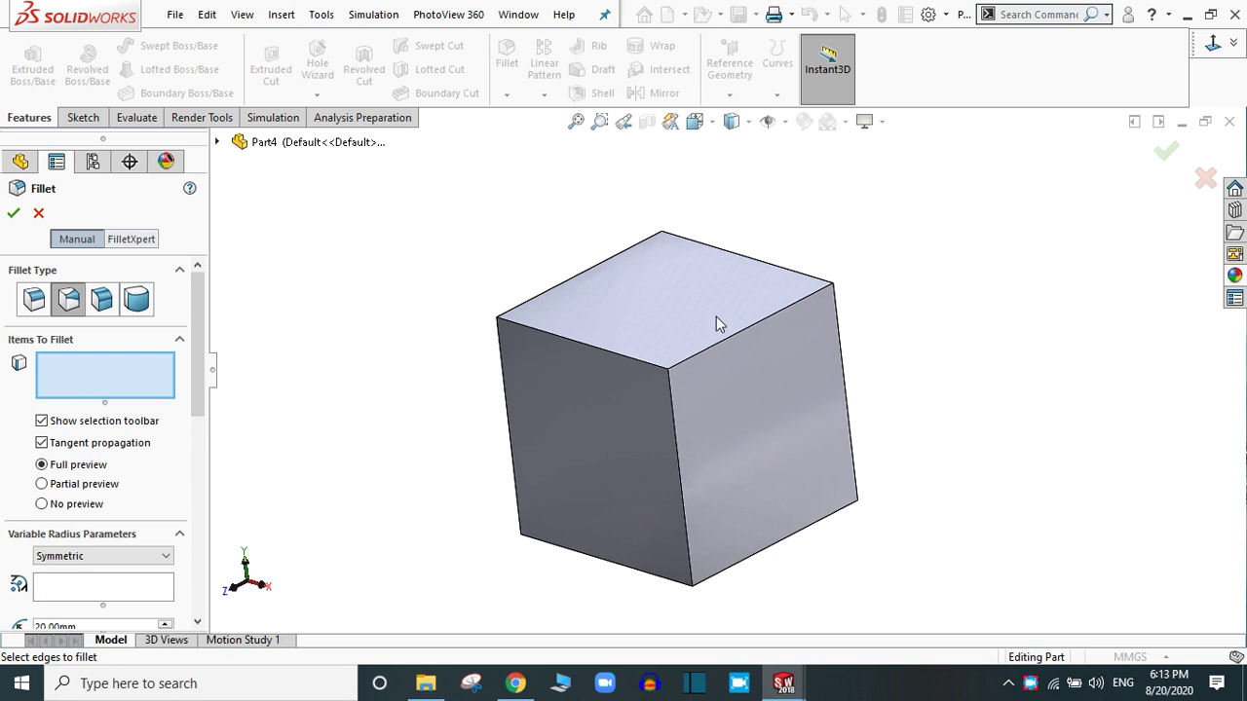
left_click(717, 349)
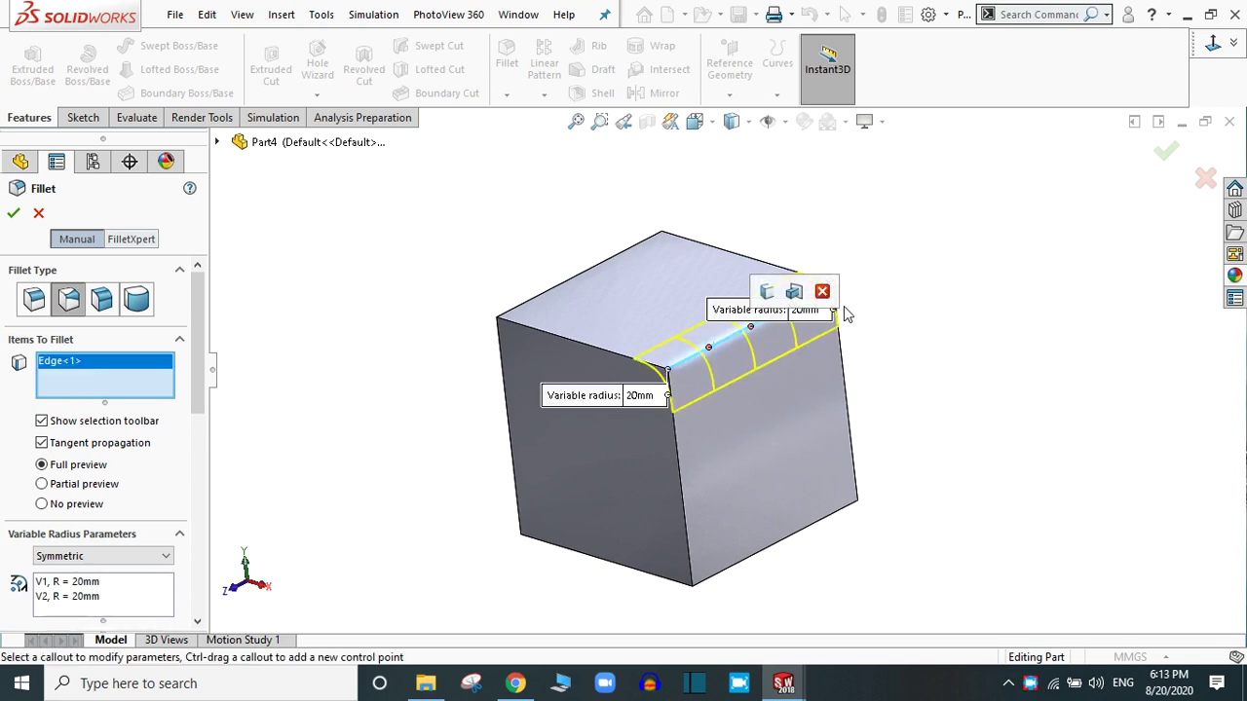
scroll(845, 310, "down", 2)
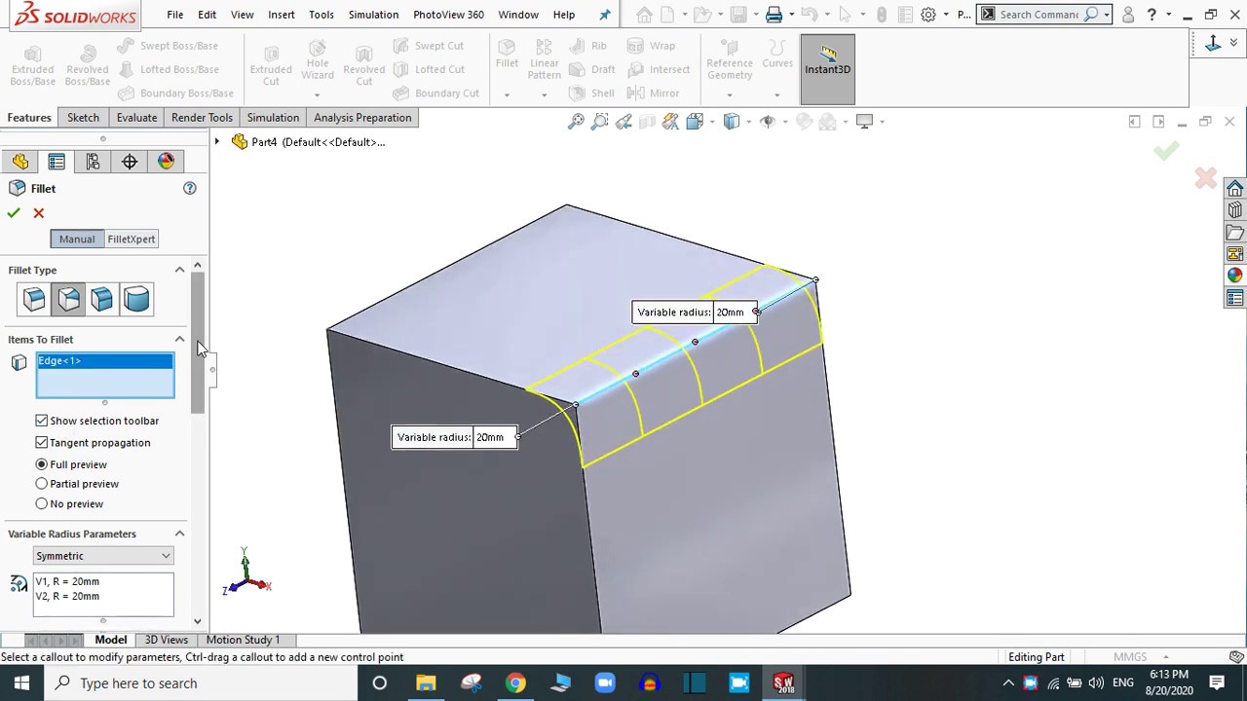
scroll(192, 417, "down", 3)
left_click(65, 357)
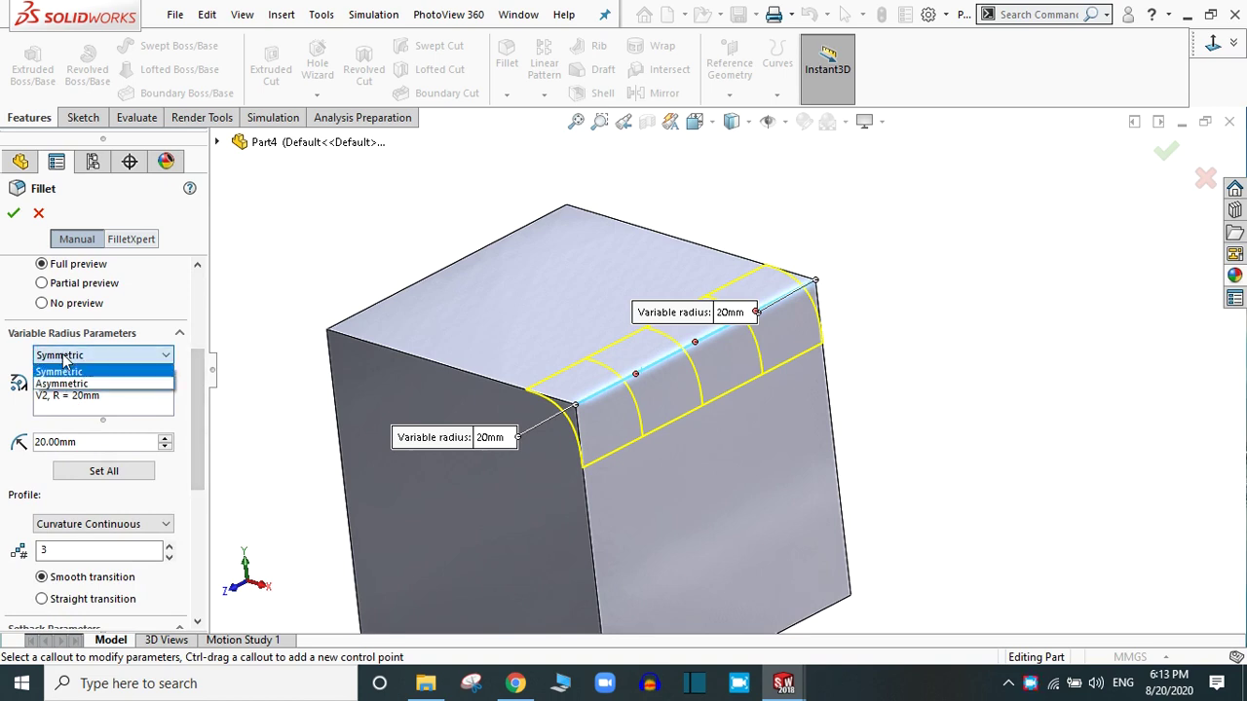
left_click(60, 371)
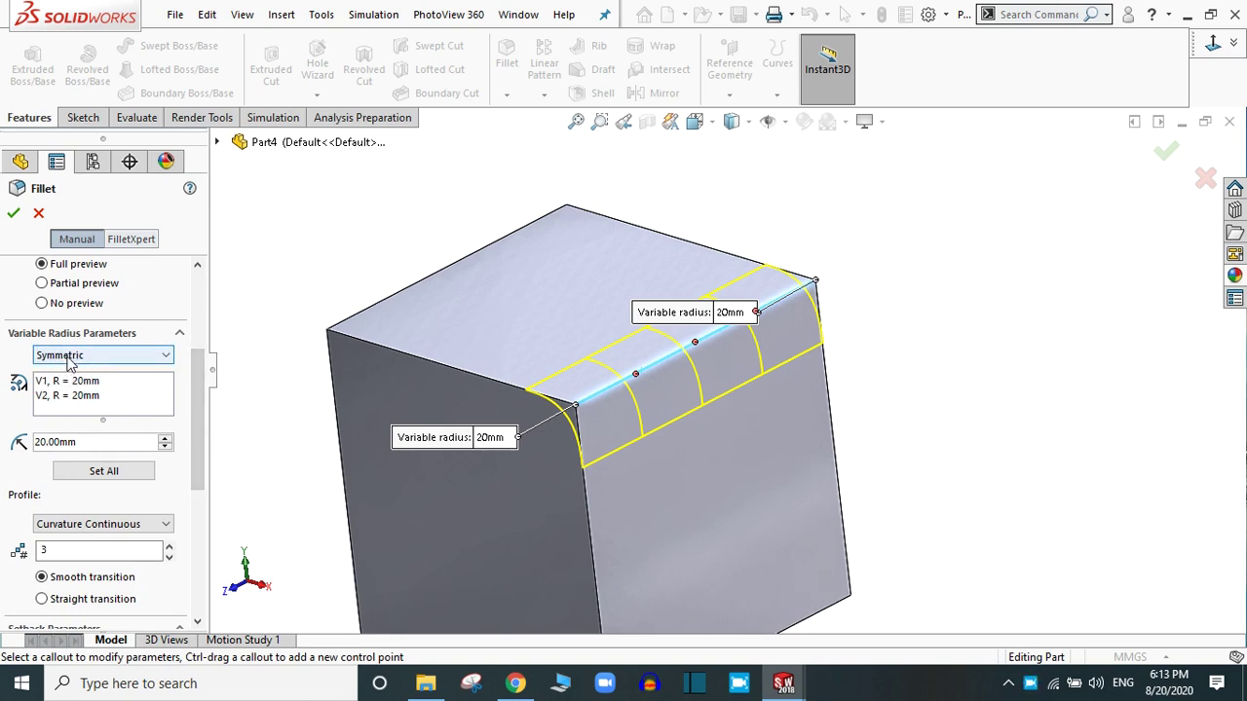
Set the variable radius to 5 mm at the edge's front vertex and 15 mm at its rear vertex
left_click(497, 440)
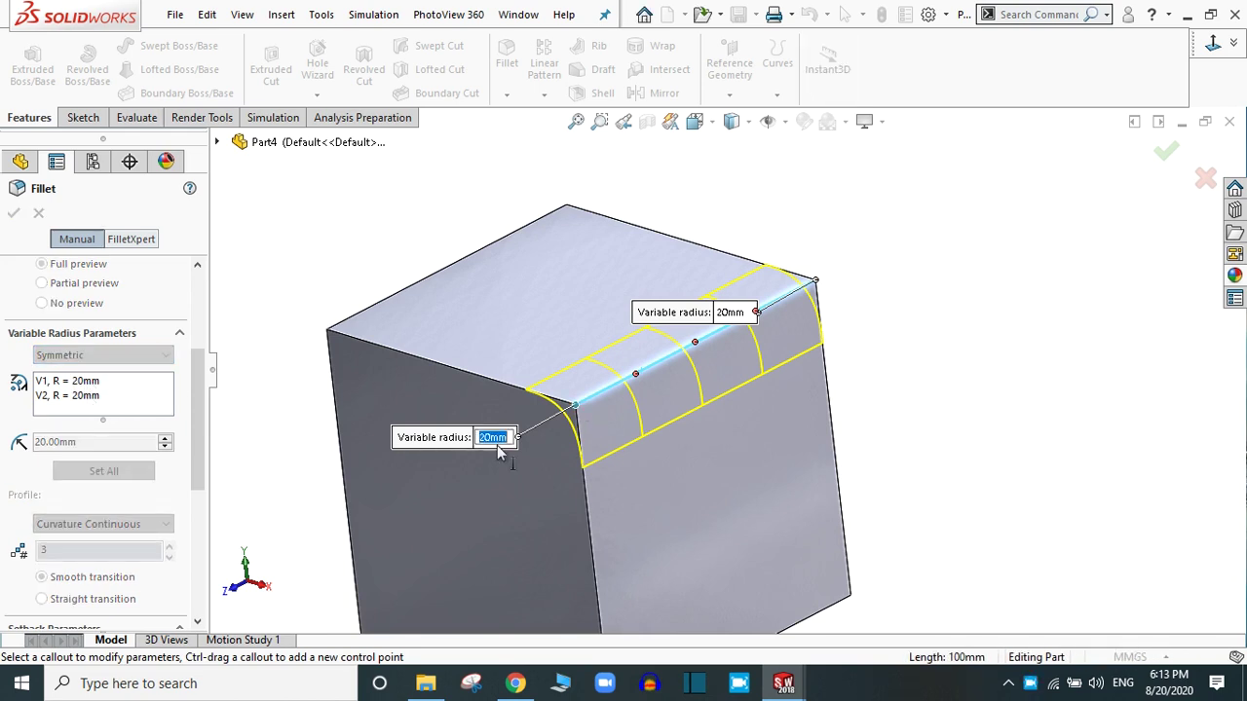
type("5")
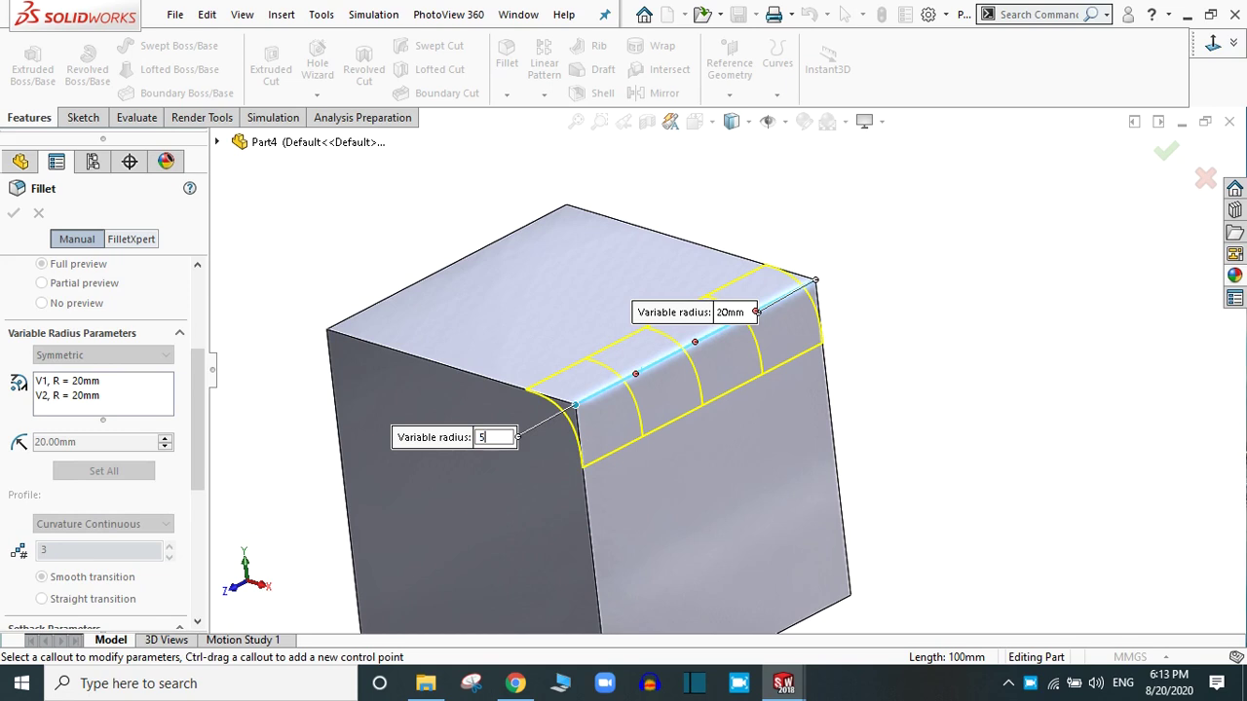
key("Return")
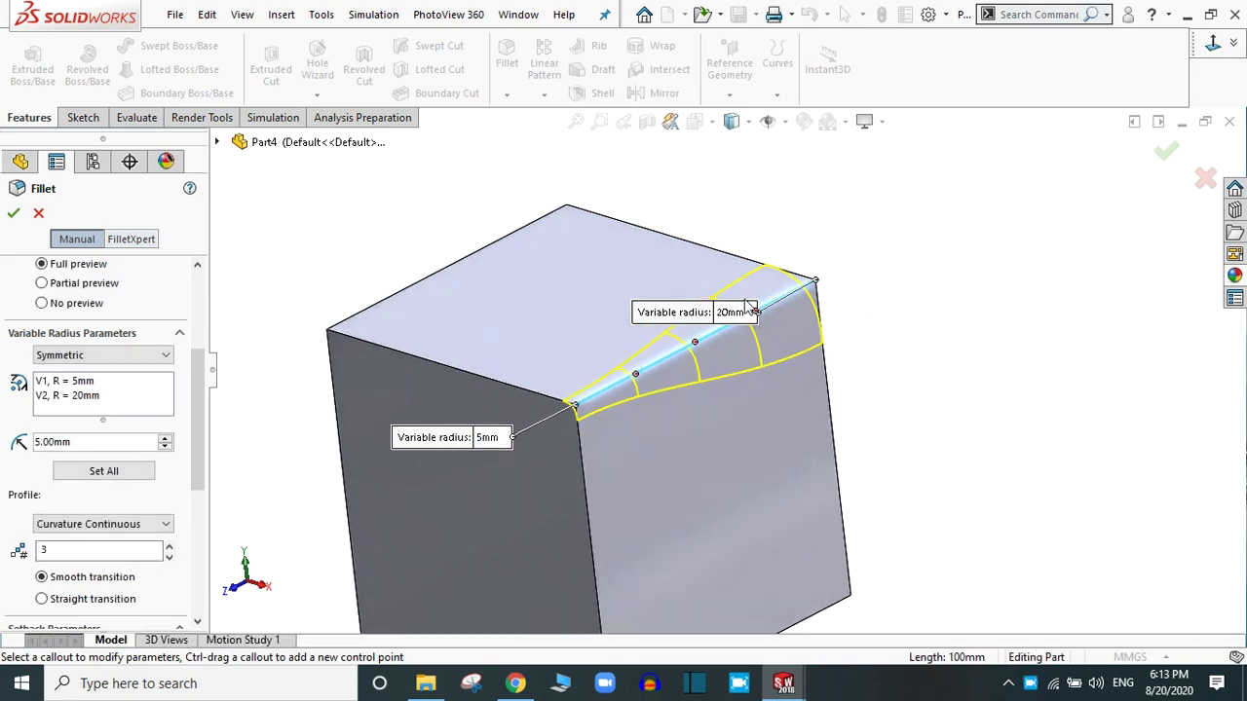
left_click(731, 313)
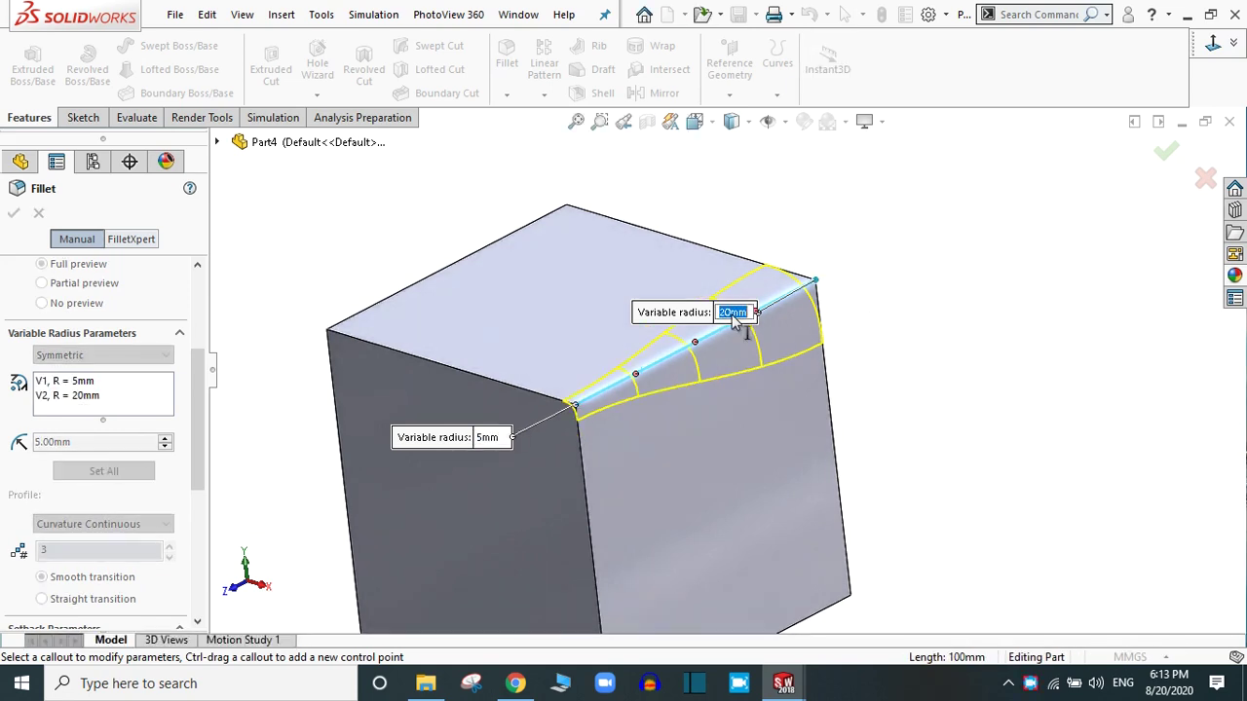
type("15")
key("Return")
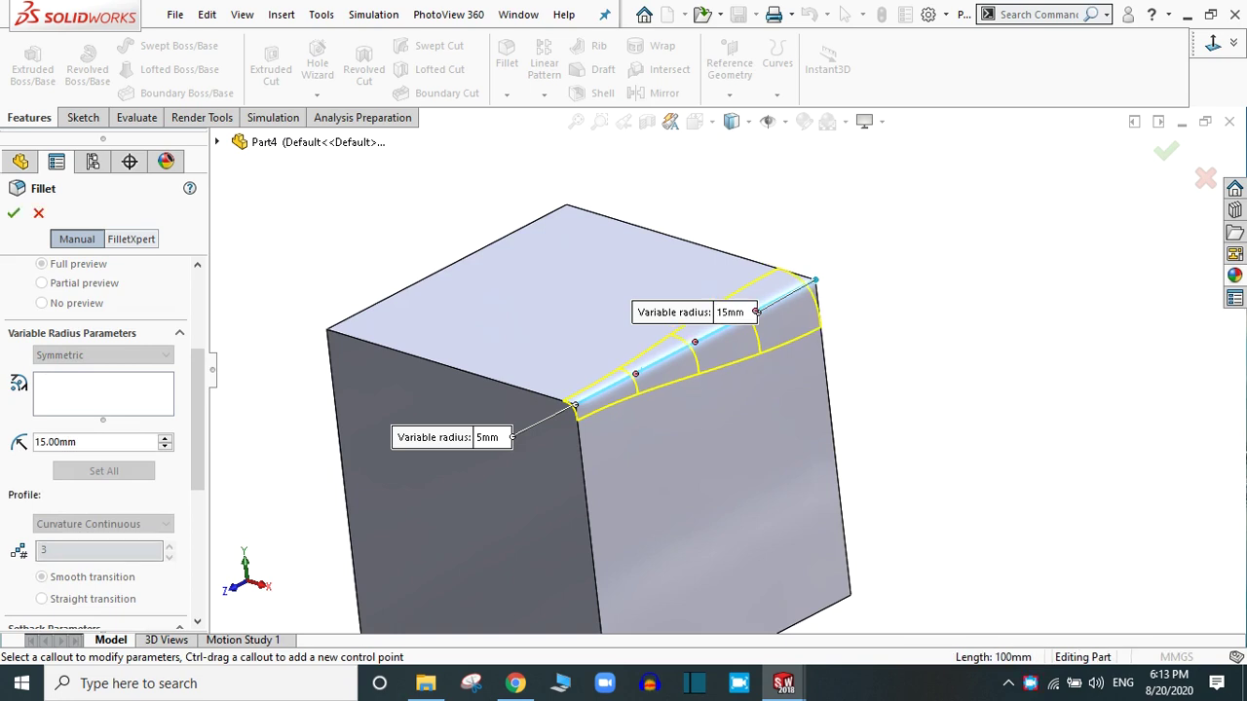
scroll(750, 310, "down", 4)
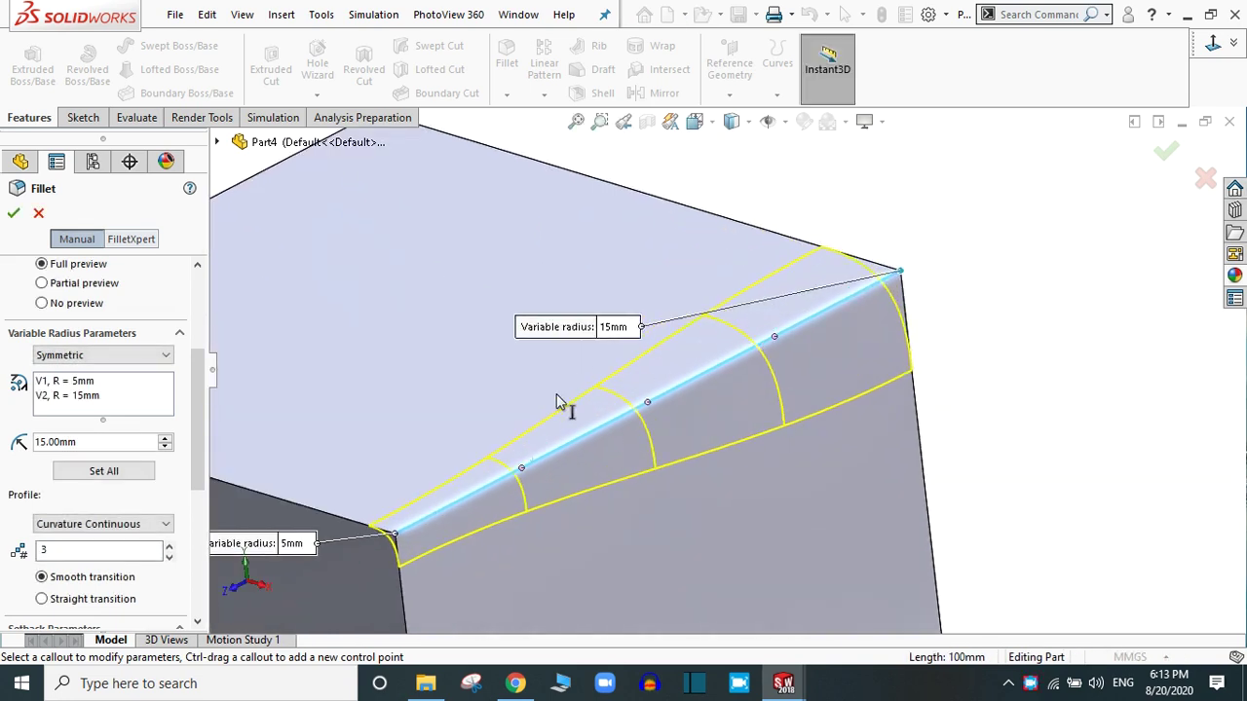
Compare Straight transition with Smooth transition on the variable fillet preview, returning to Smooth transition
left_click_drag(200, 377, 193, 425)
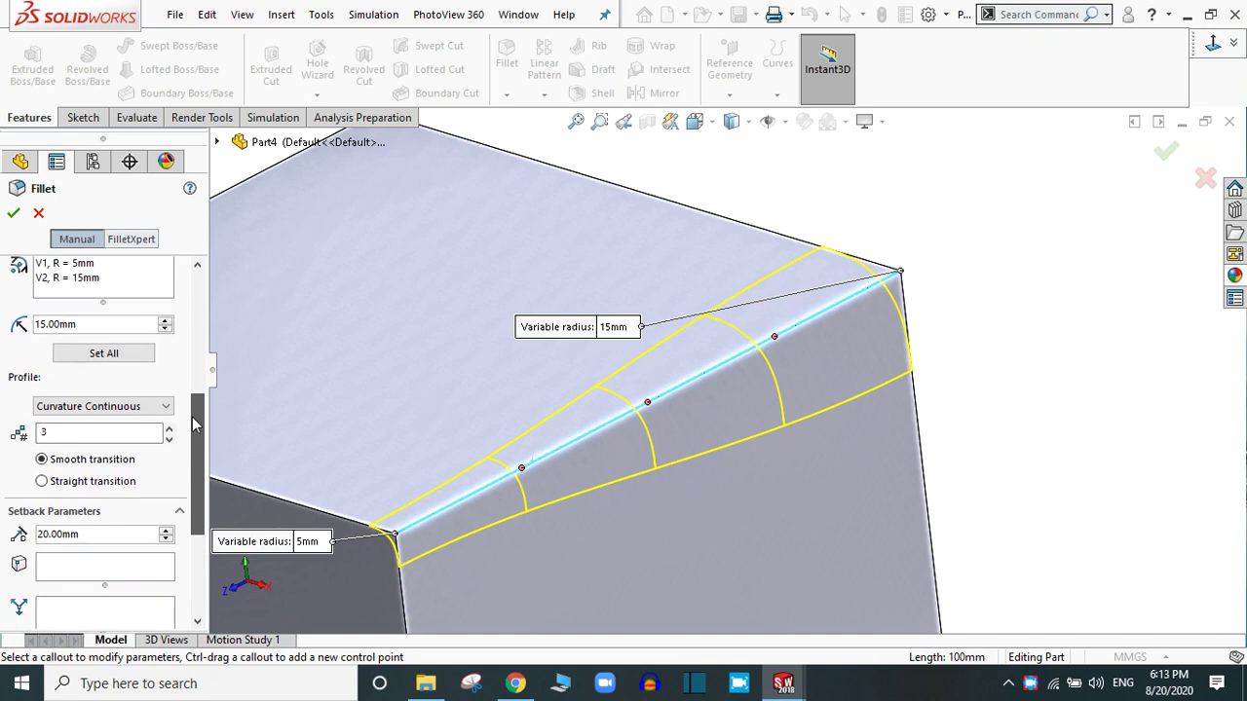
left_click(42, 484)
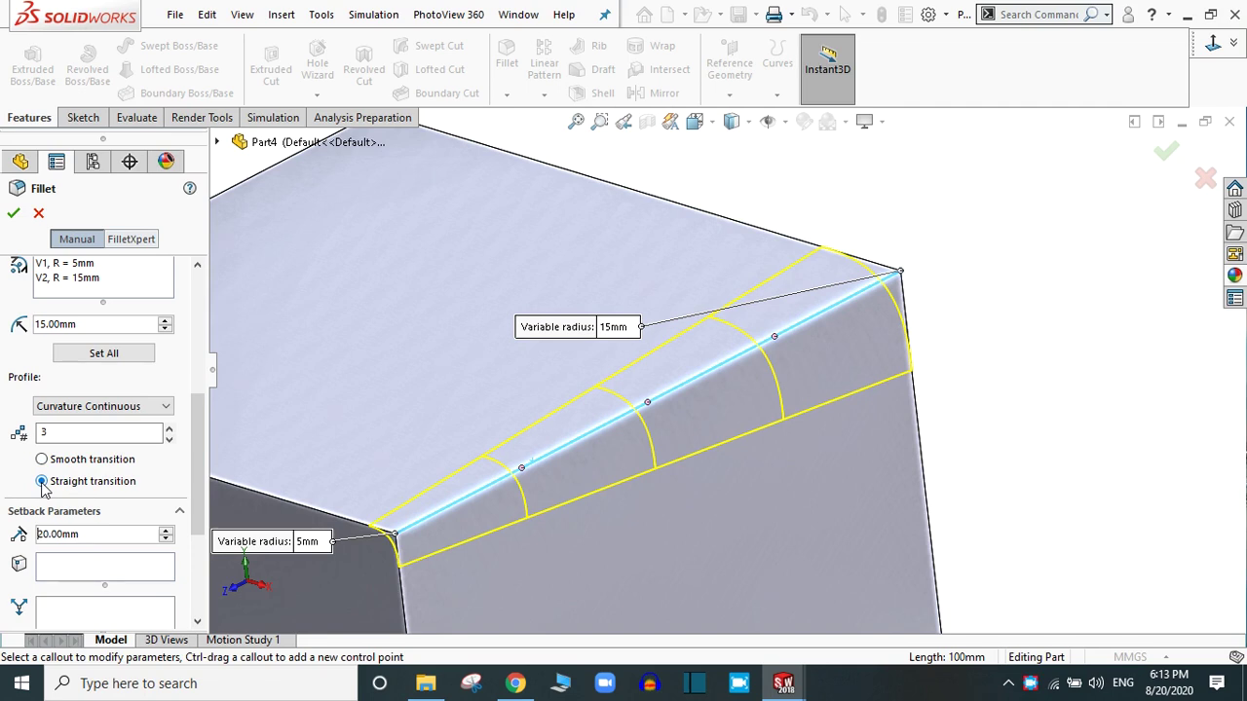
left_click(43, 460)
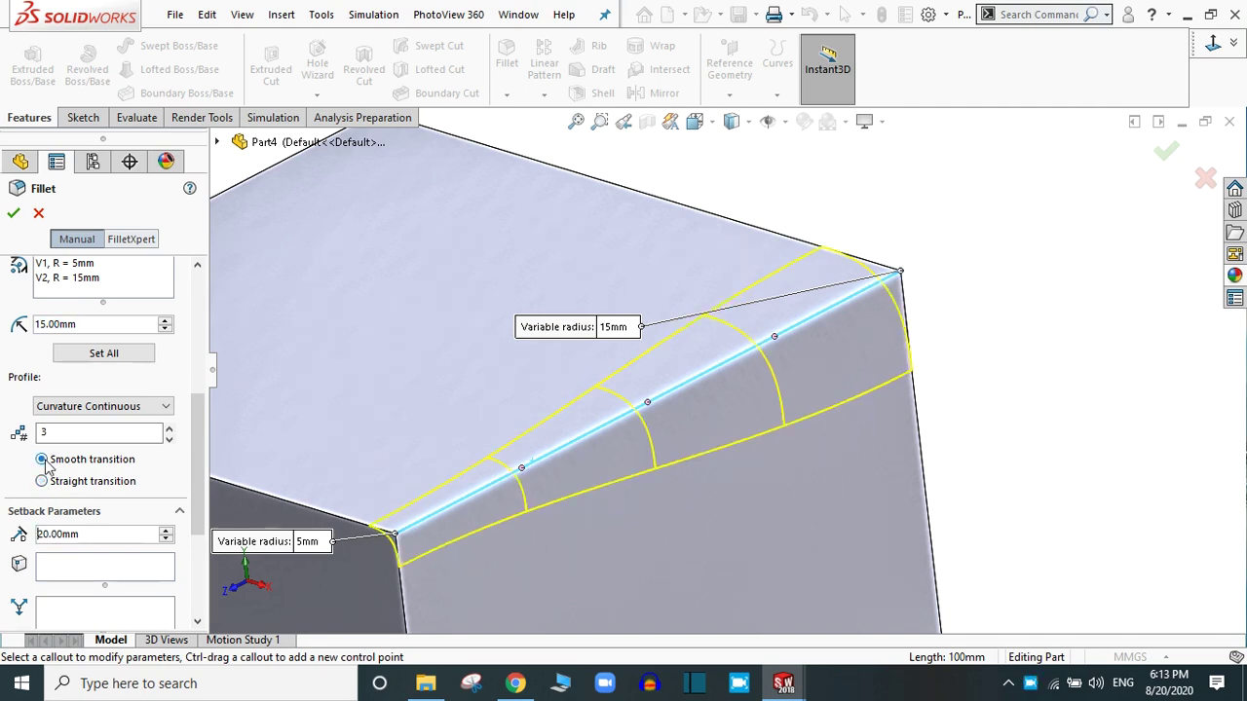
left_click(43, 484)
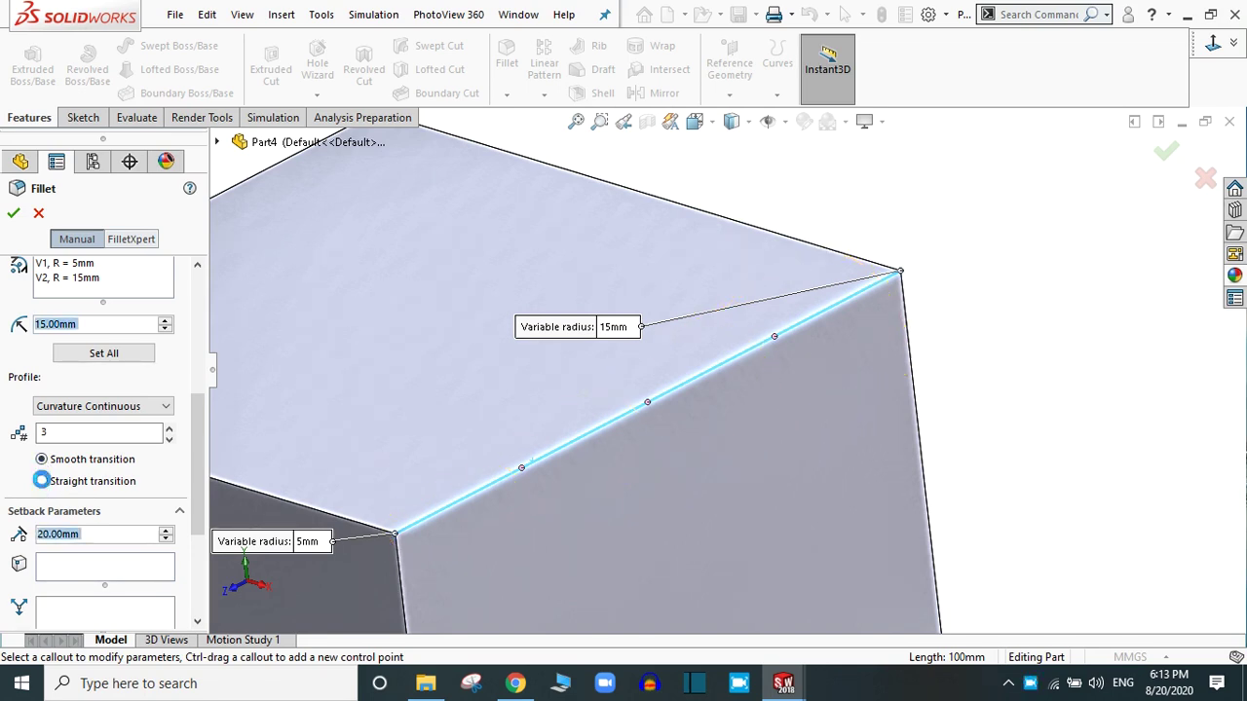
left_click(43, 460)
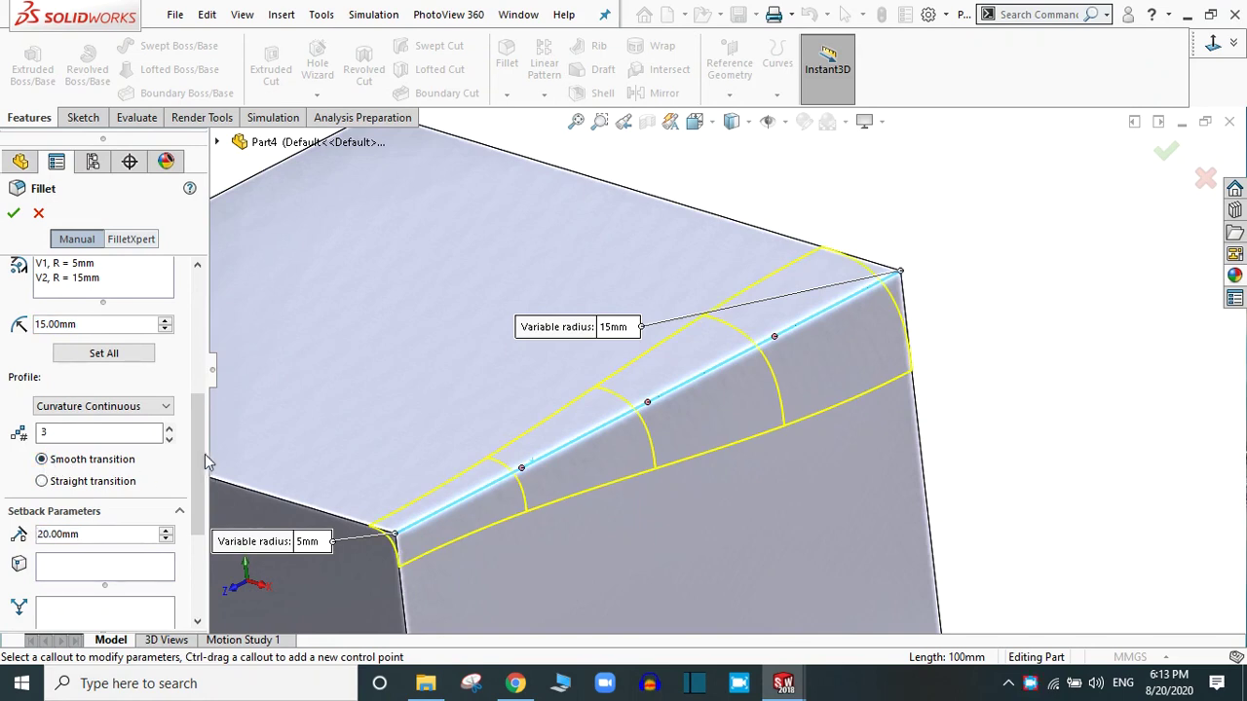
mouse_move(199, 441)
left_mouse_down()
mouse_move(199, 497)
mouse_move(214, 364)
mouse_move(203, 456)
left_mouse_up()
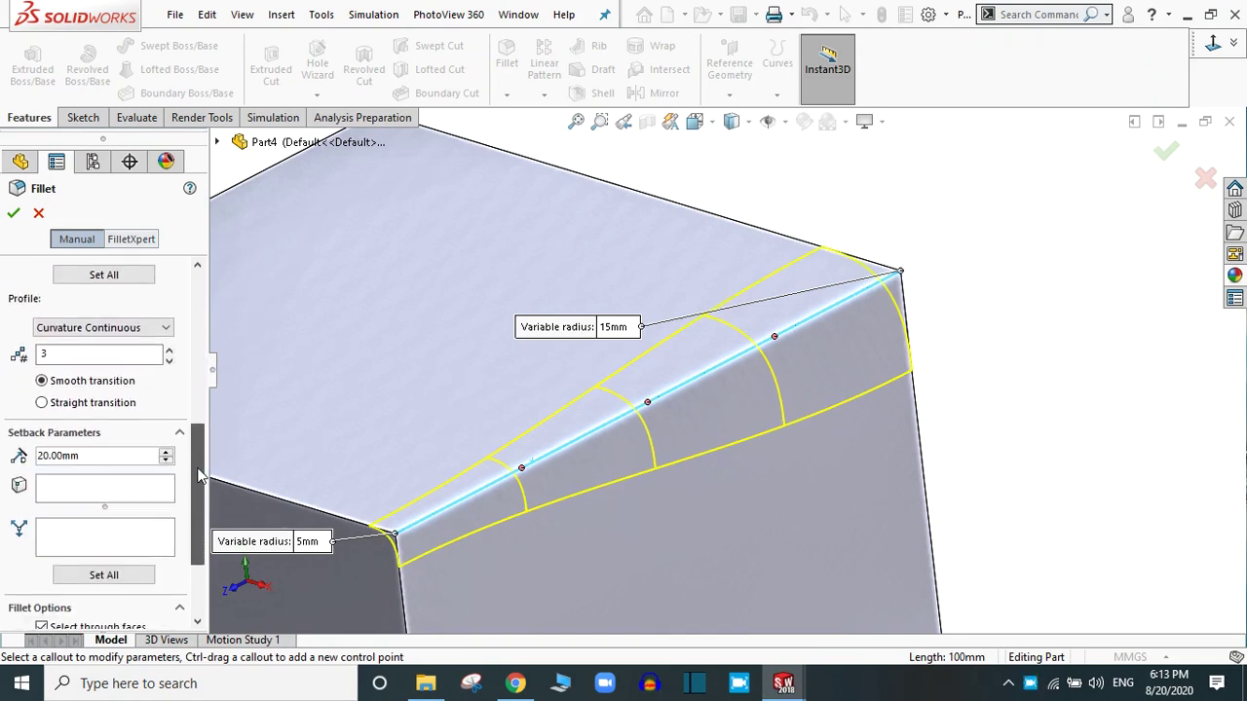
Set the variable fillet's radius at the front vertex V1 to 10 mm
left_click(56, 433)
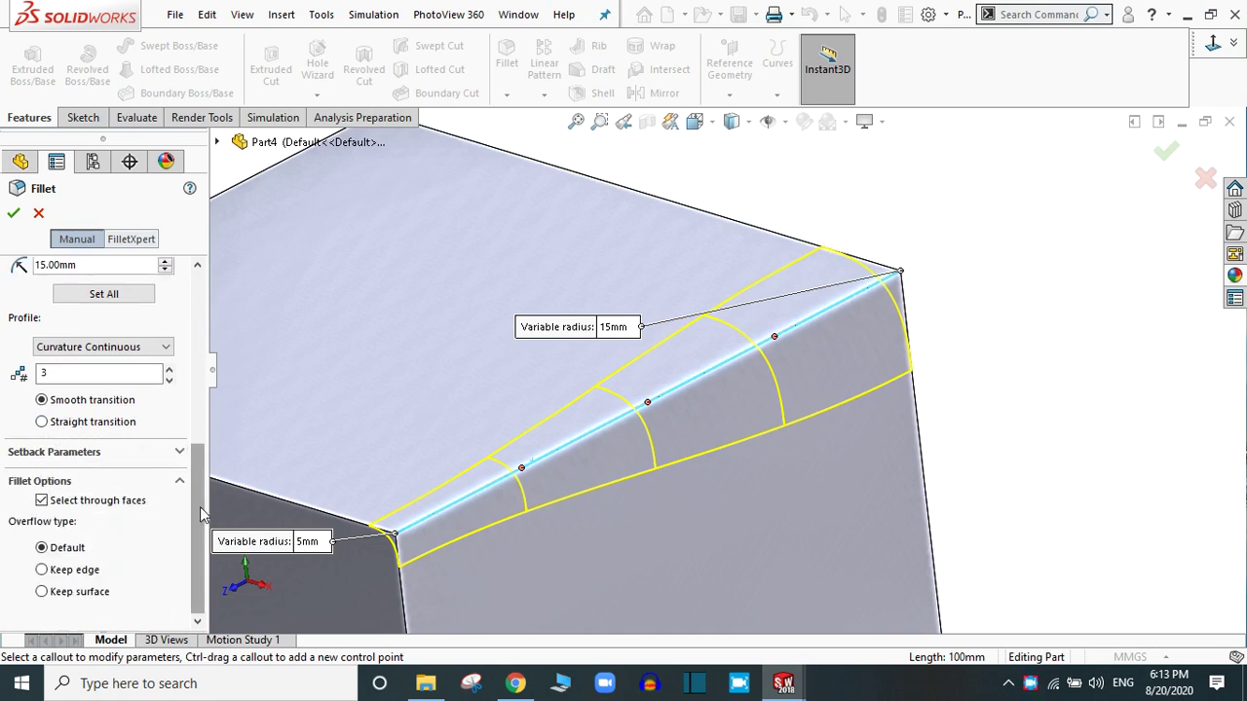
left_click_drag(201, 562, 203, 450)
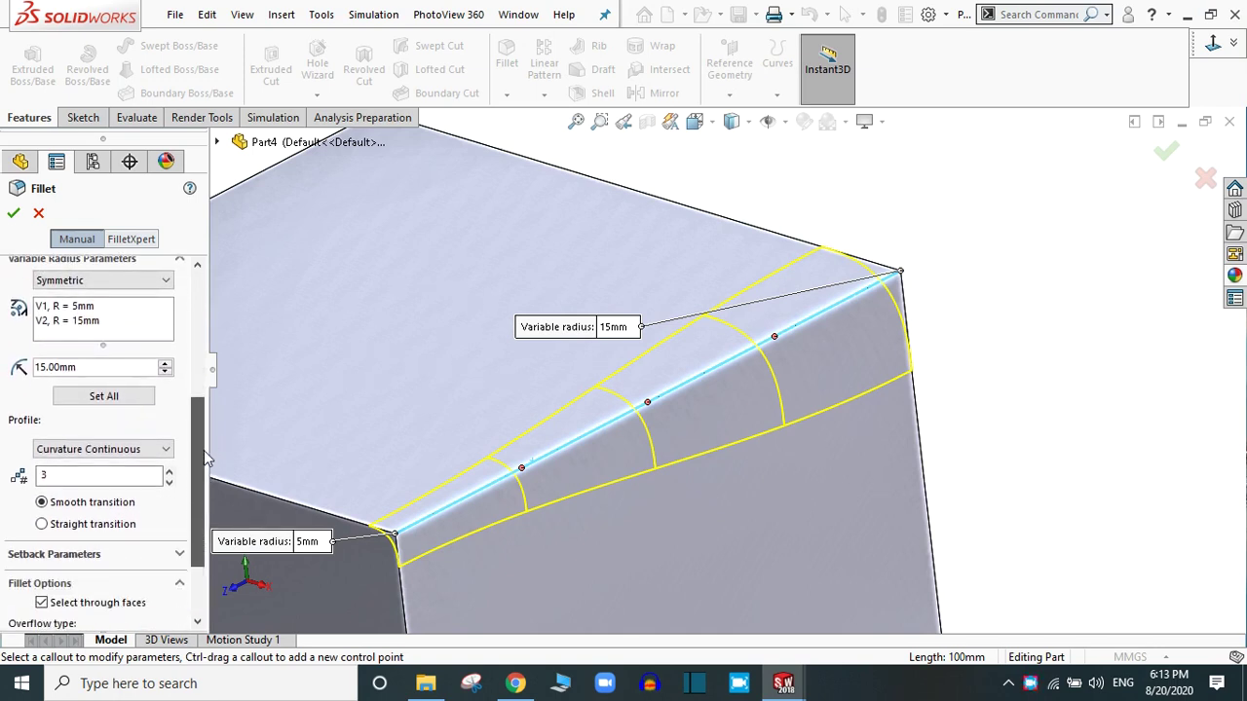
left_click(80, 308)
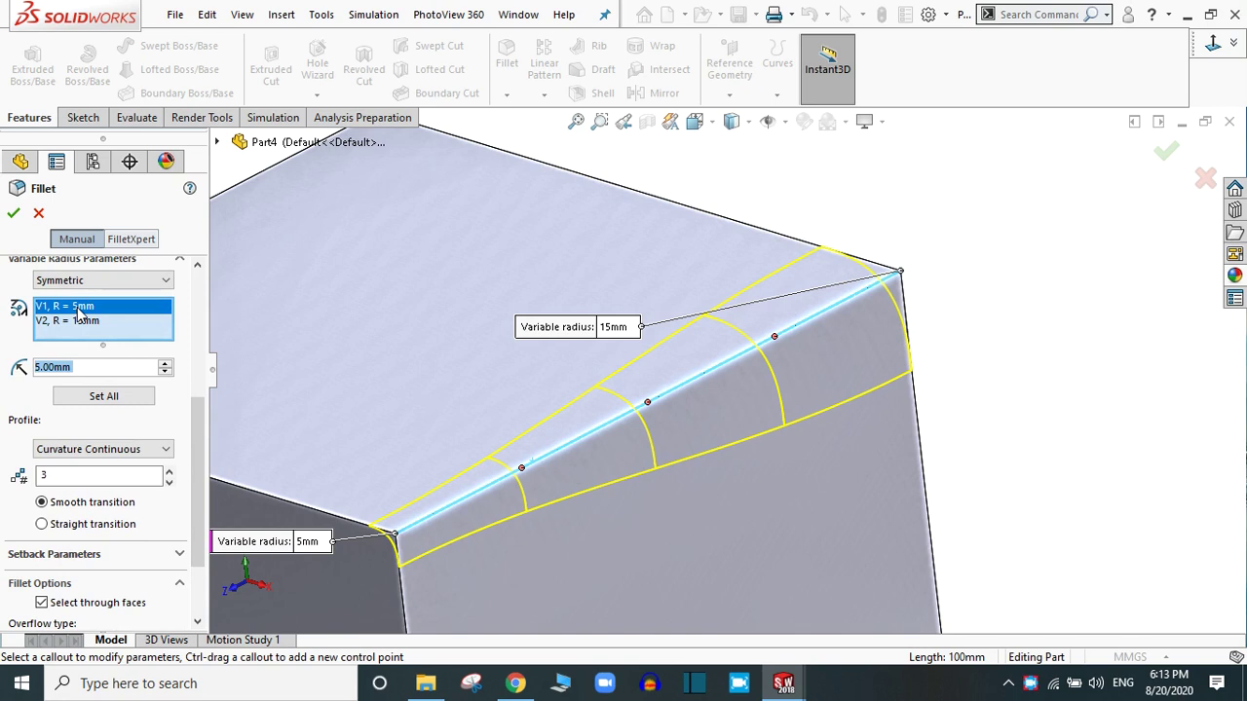
type("10")
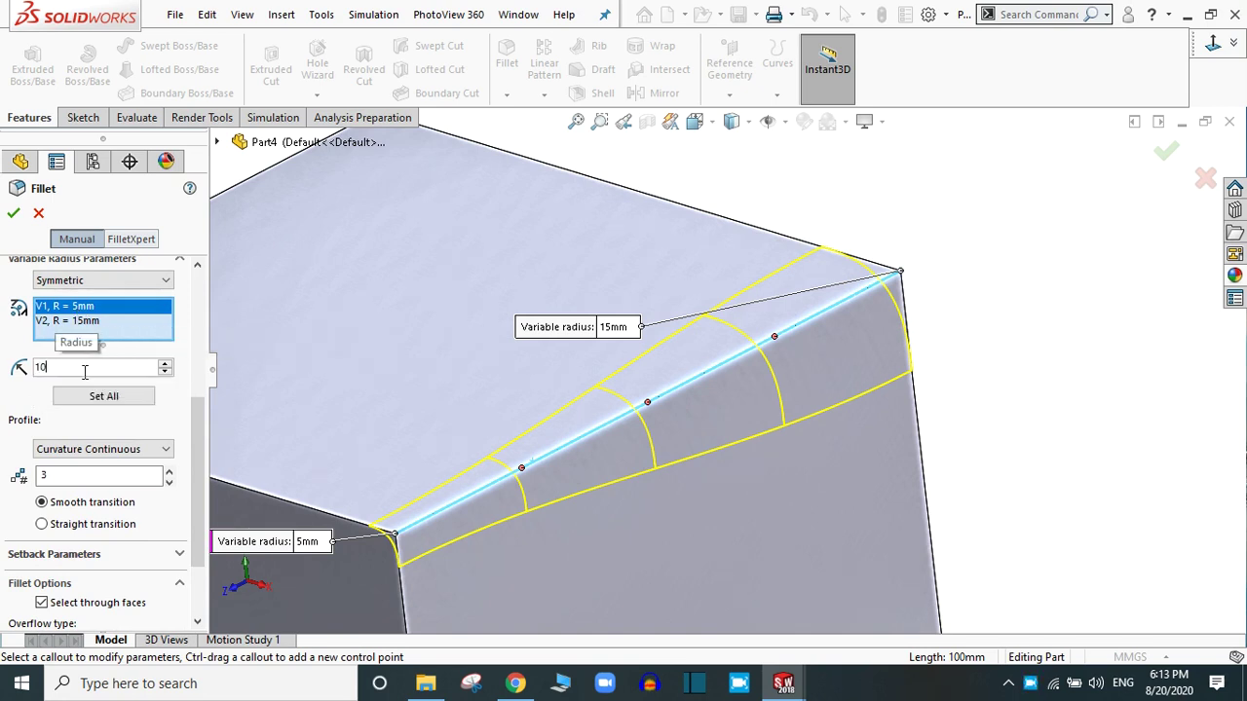
key("Return")
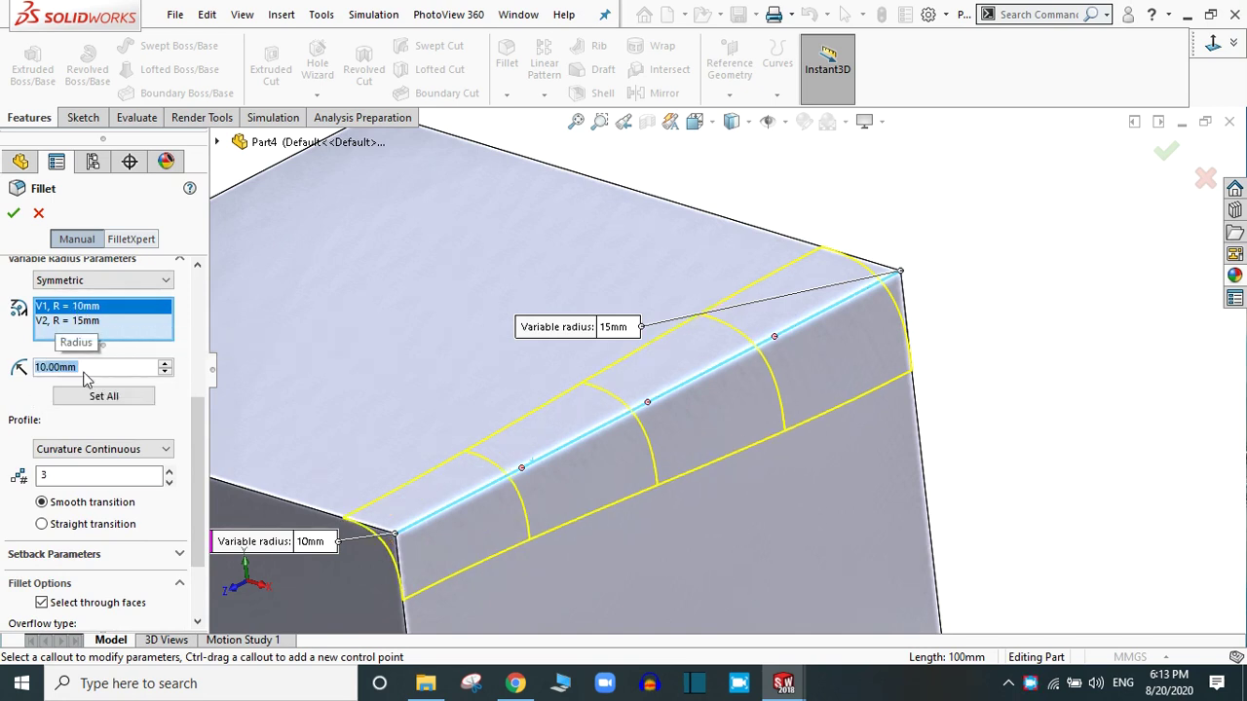
Set the radius at the rear vertex V2 to 20 mm and apply the variable size fillet to the cube
left_click(65, 322)
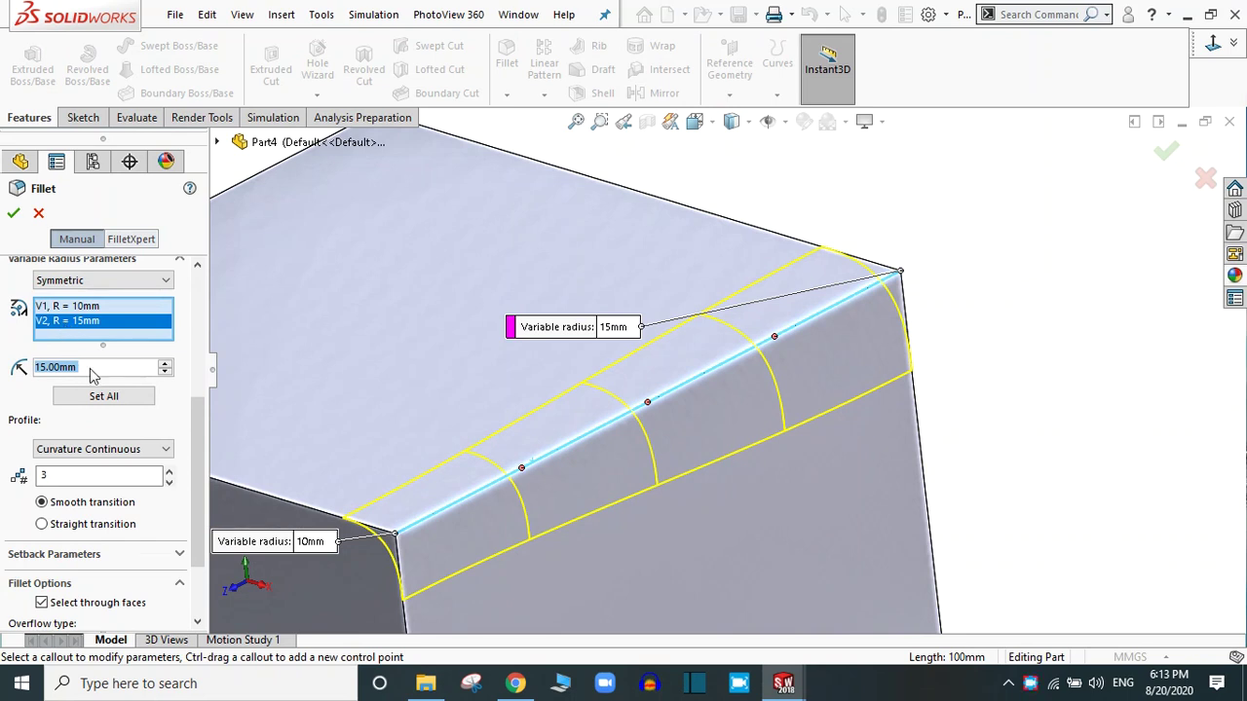
type("20")
key("Return")
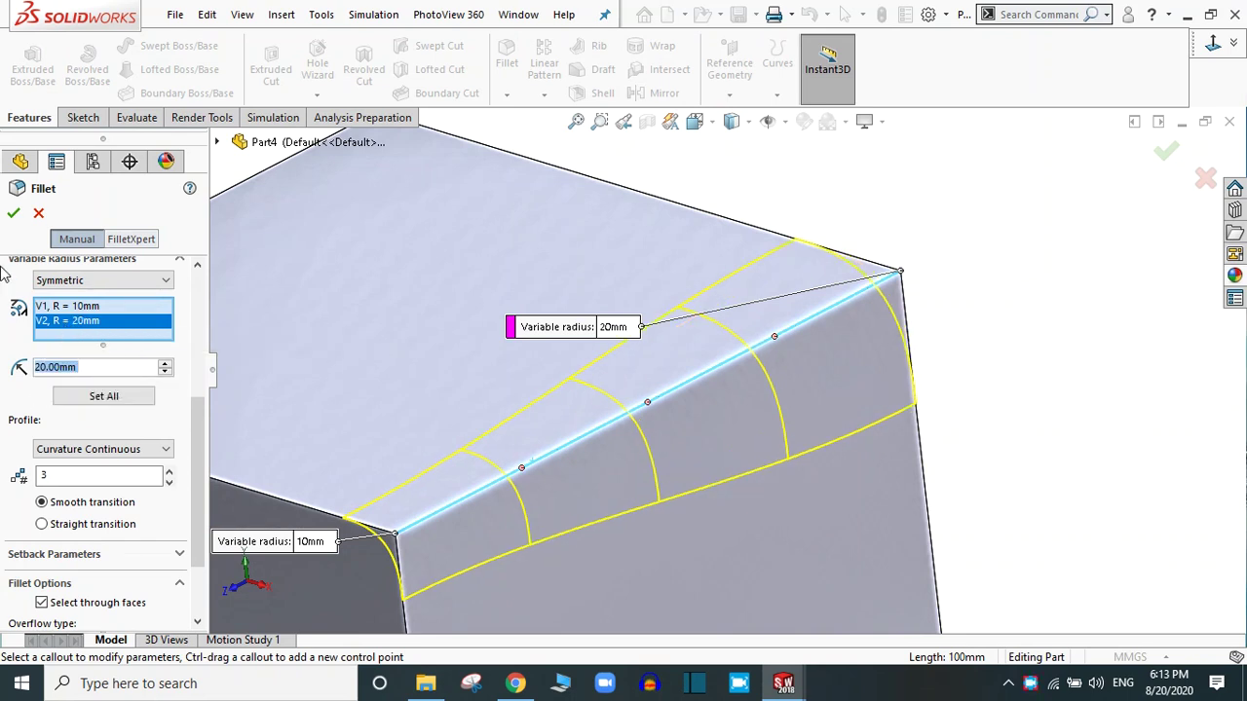
left_click(13, 215)
scroll(533, 378, "up", 5)
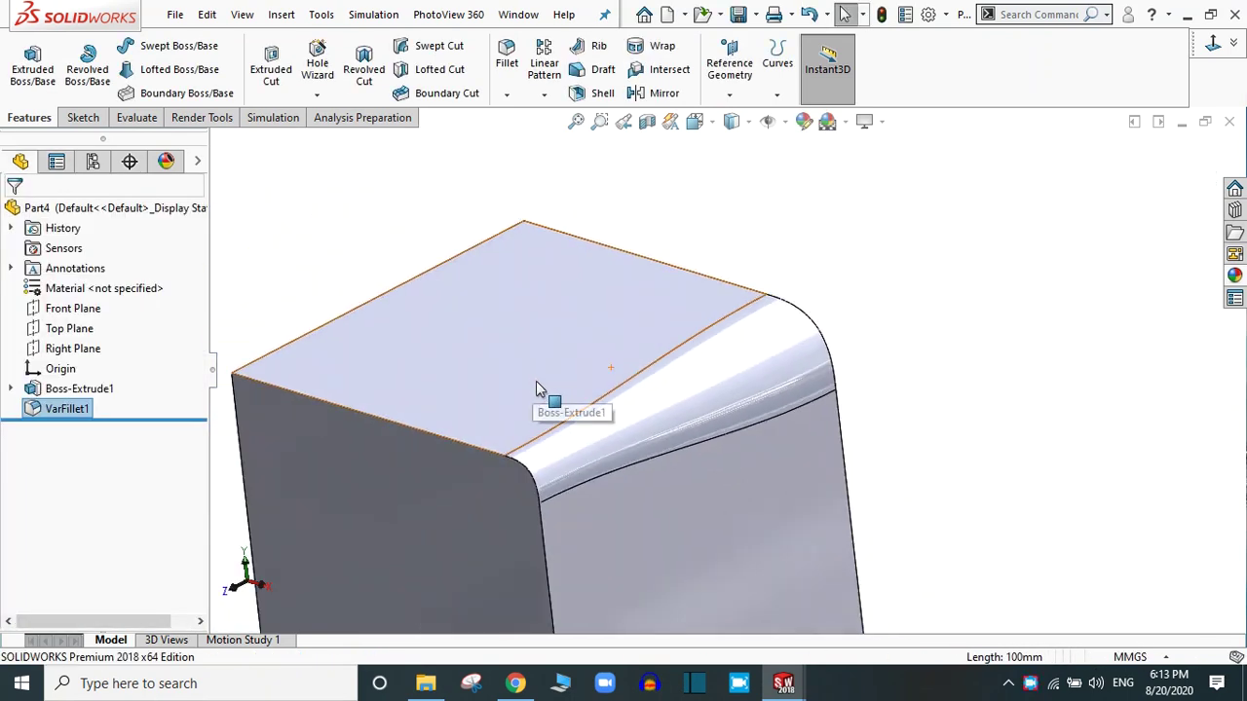
middle_click_drag(715, 422, 669, 501)
scroll(668, 502, "up", 5)
scroll(617, 178, "down", 2)
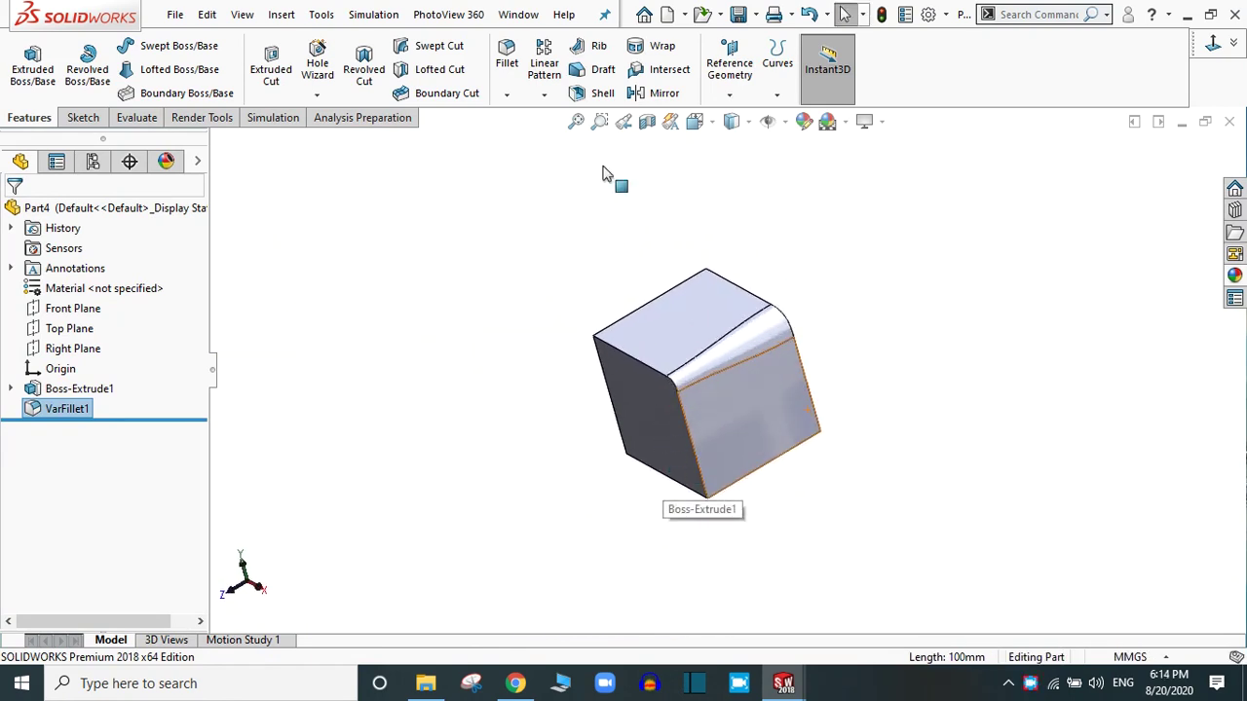
left_click(508, 60)
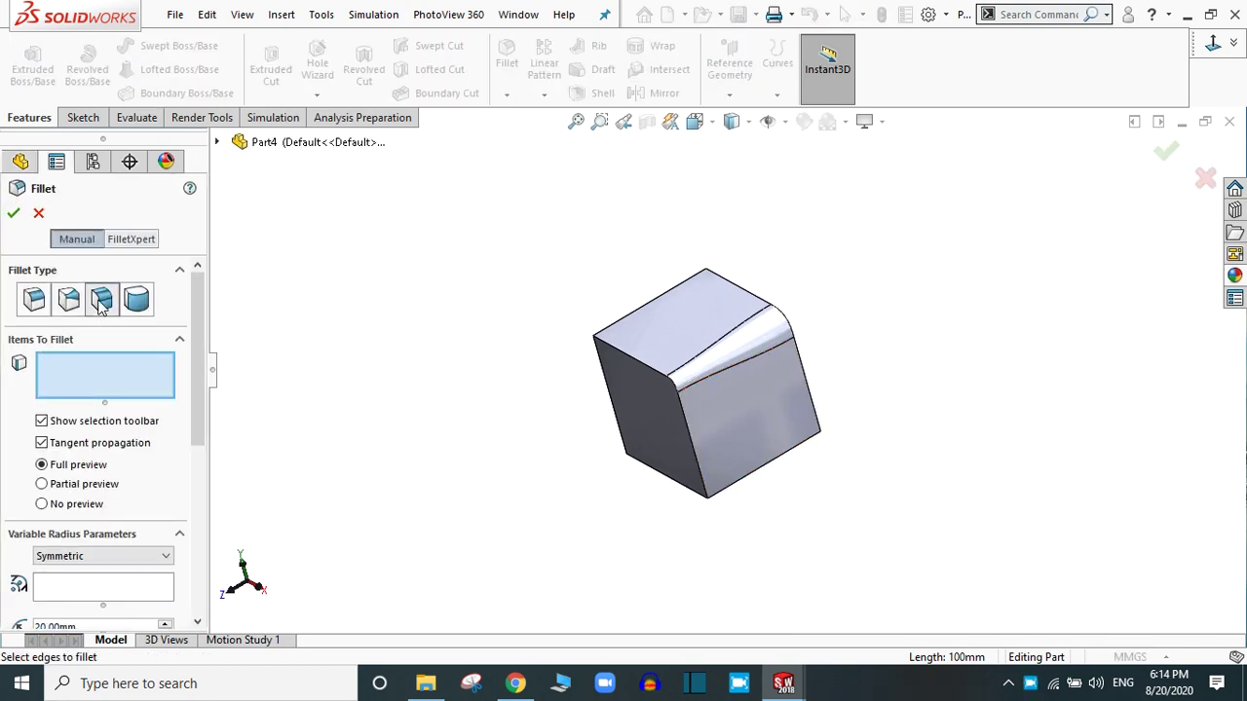
left_click(101, 302)
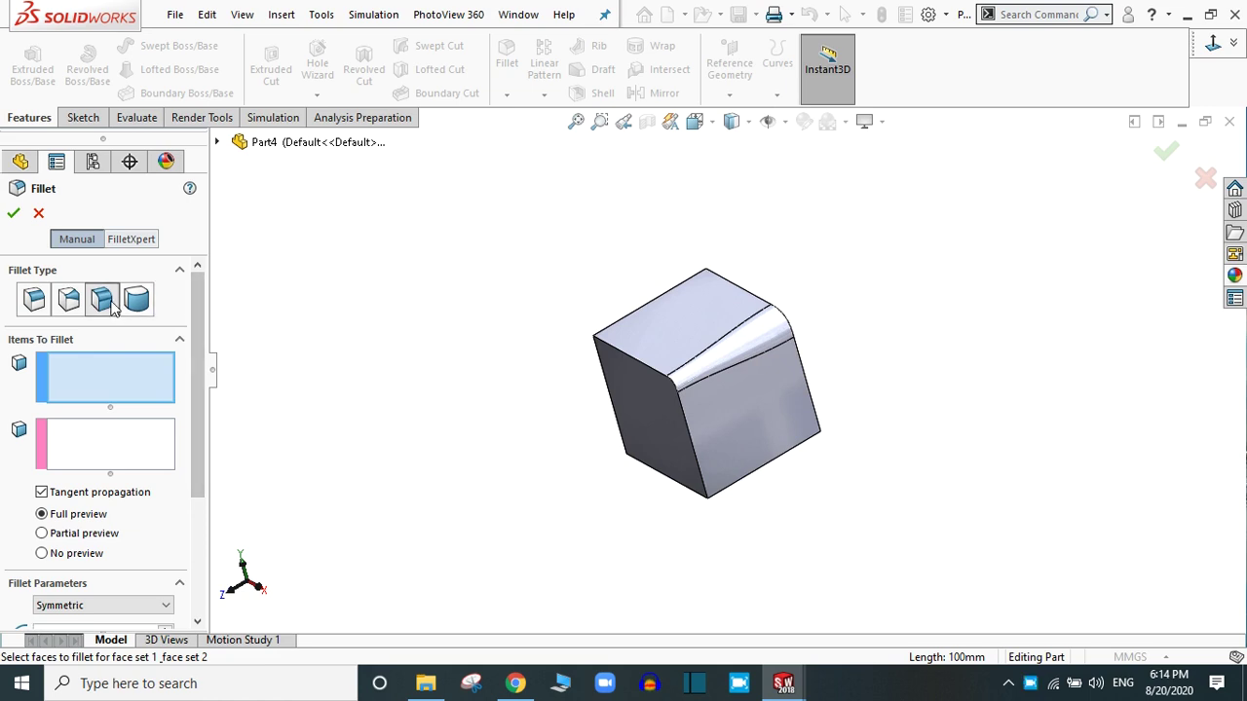
middle_click_drag(697, 551, 674, 280)
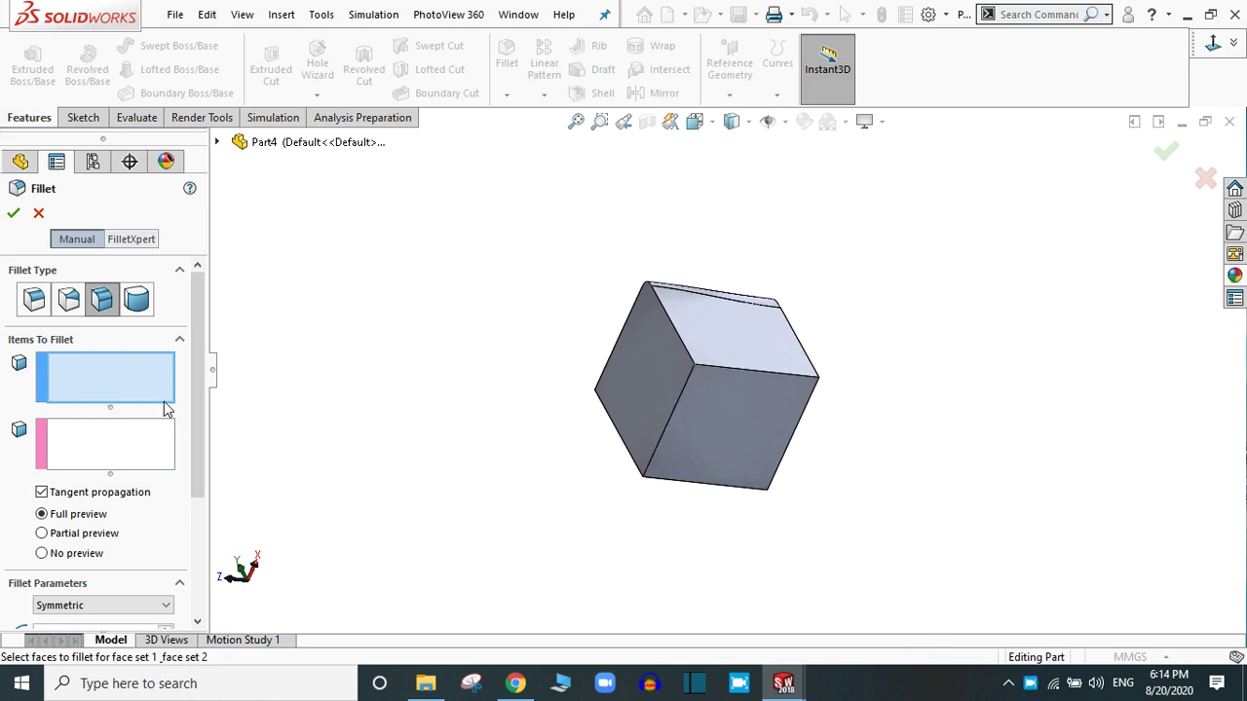
left_click(37, 214)
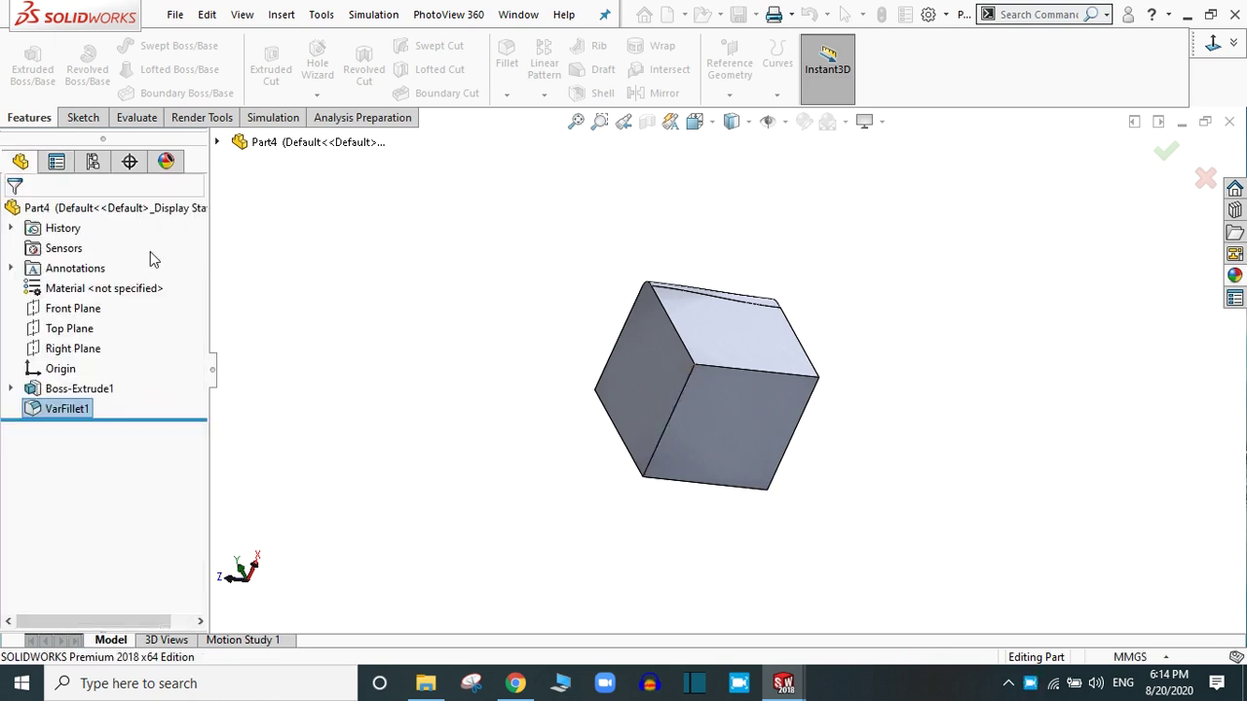
Sketch a circle about 26 mm in diameter near the middle of the cube's bottom face
left_click(794, 407)
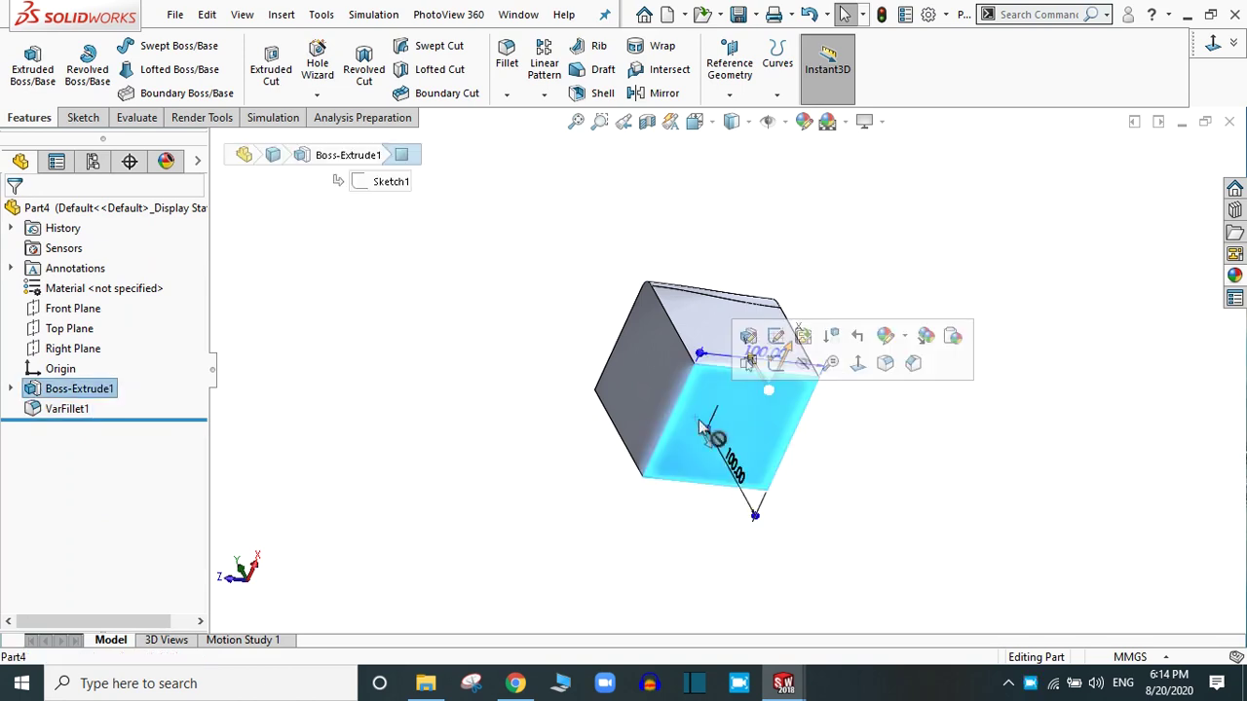
left_click(775, 364)
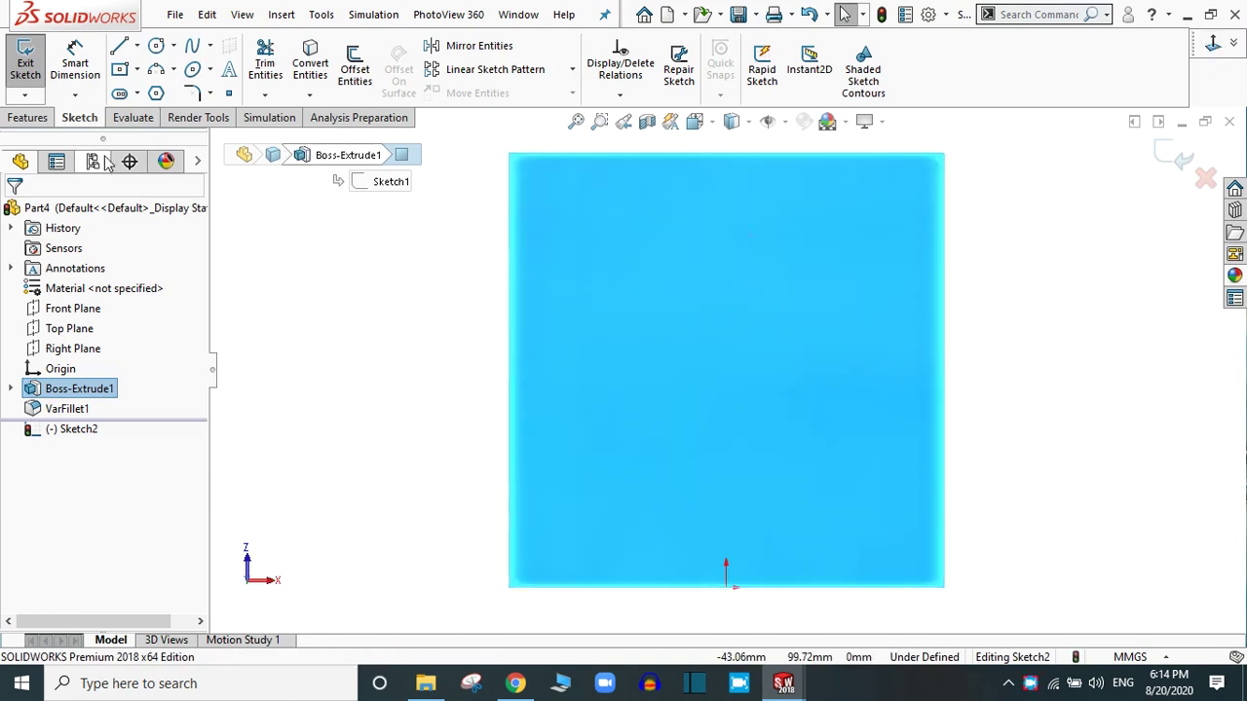
left_click(156, 46)
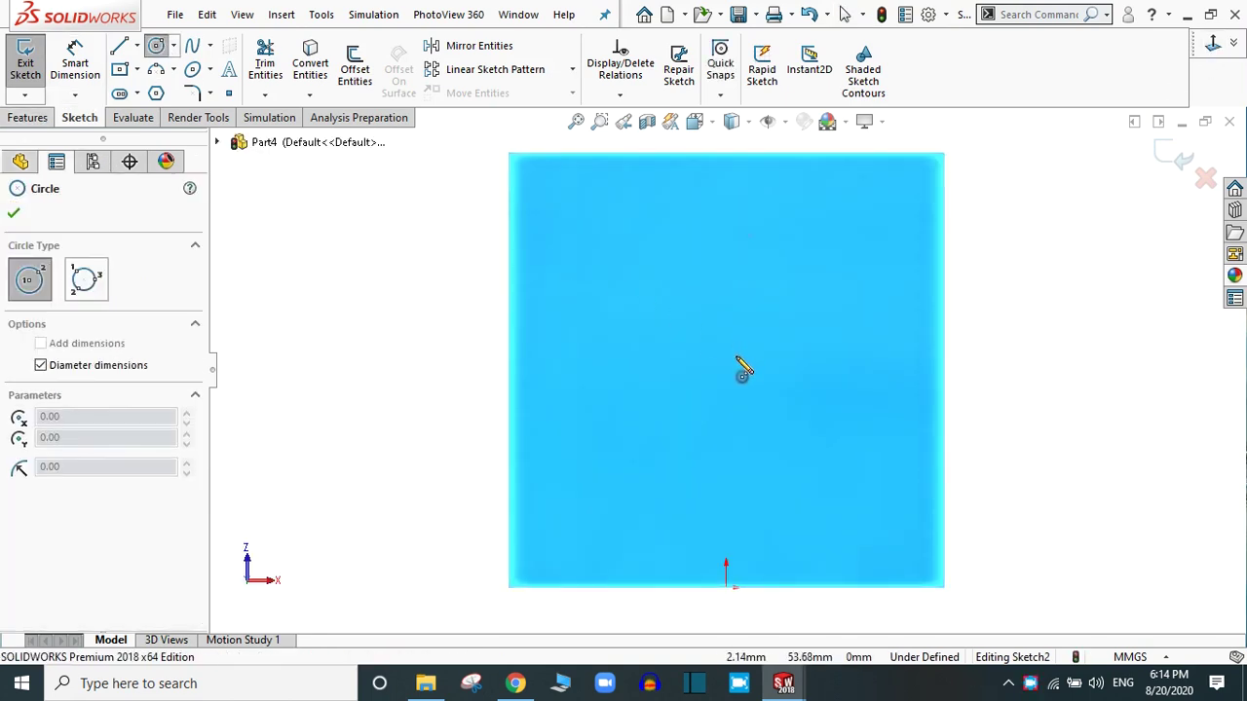
left_click(725, 337)
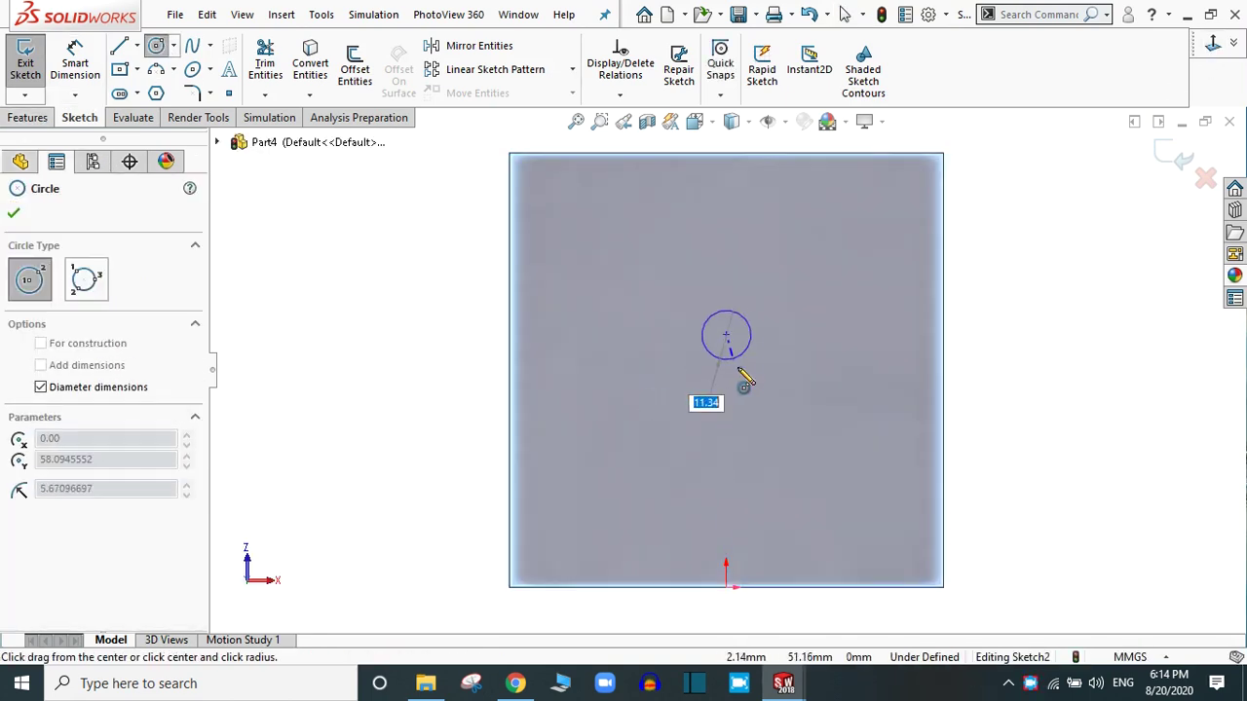
left_click(761, 395)
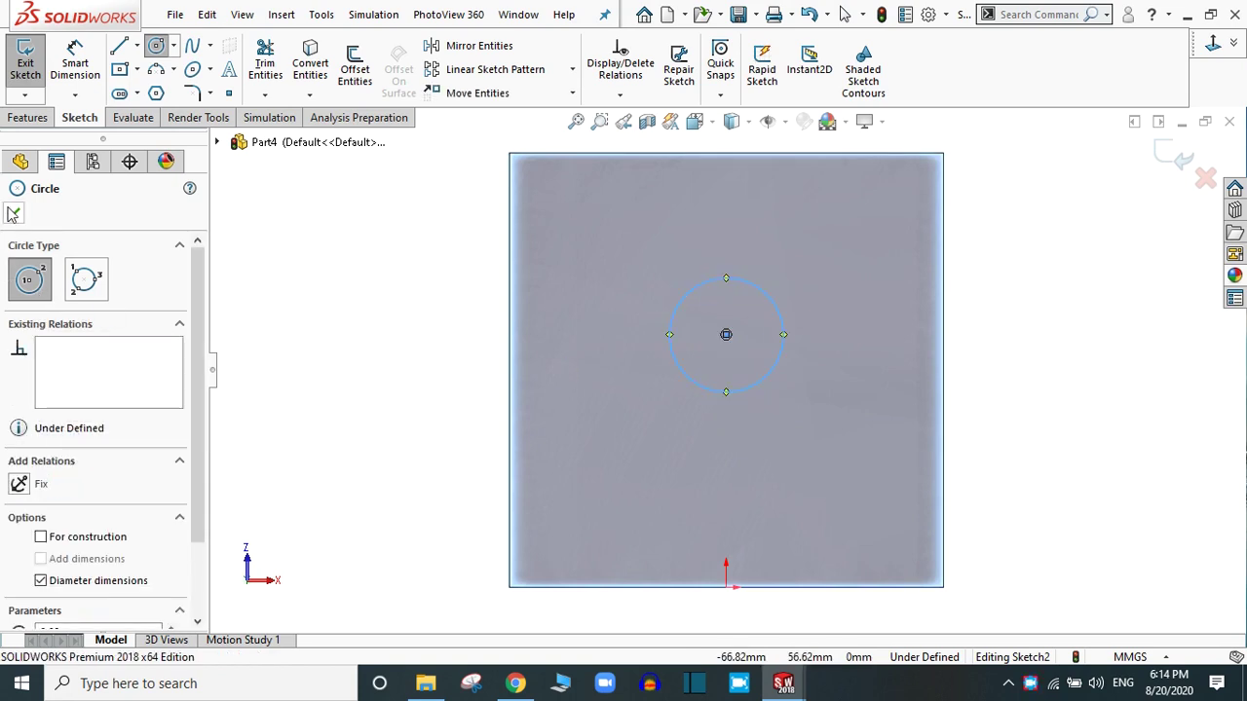
left_click(14, 214)
Extrude the circle outward from the bottom face as a Blind boss 30 mm deep, merged with the cube
left_click(22, 118)
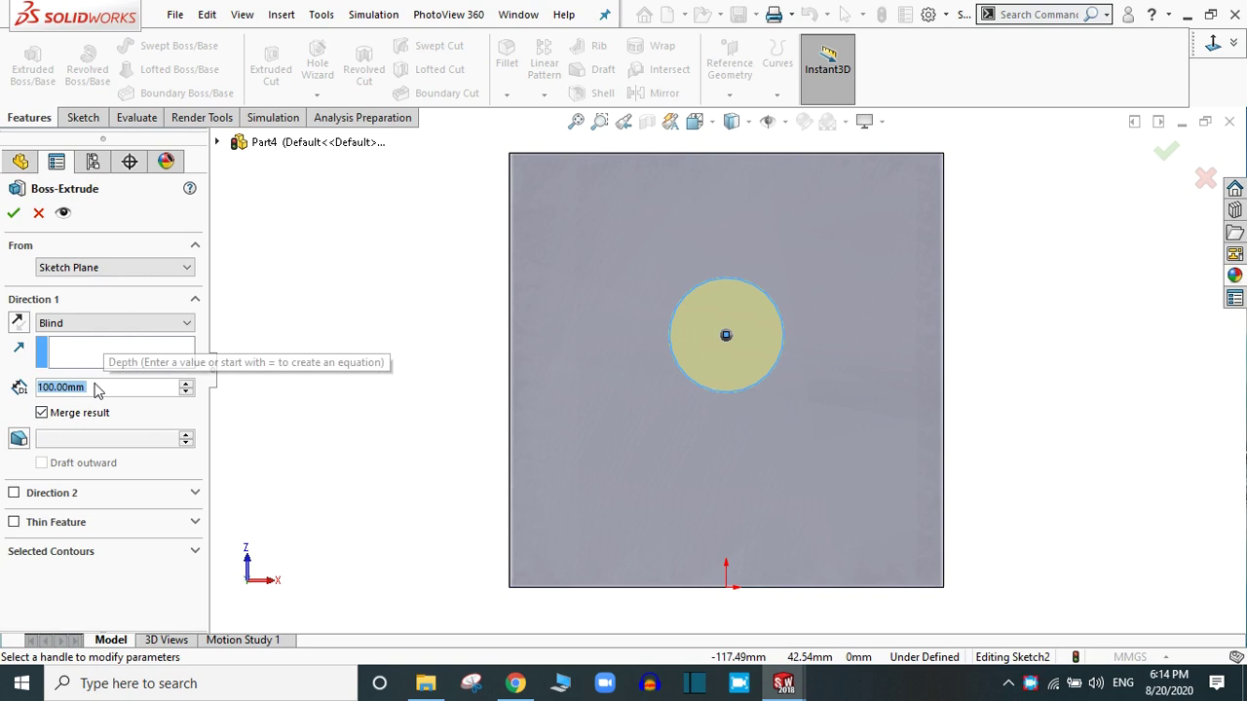
type("30")
key("Return")
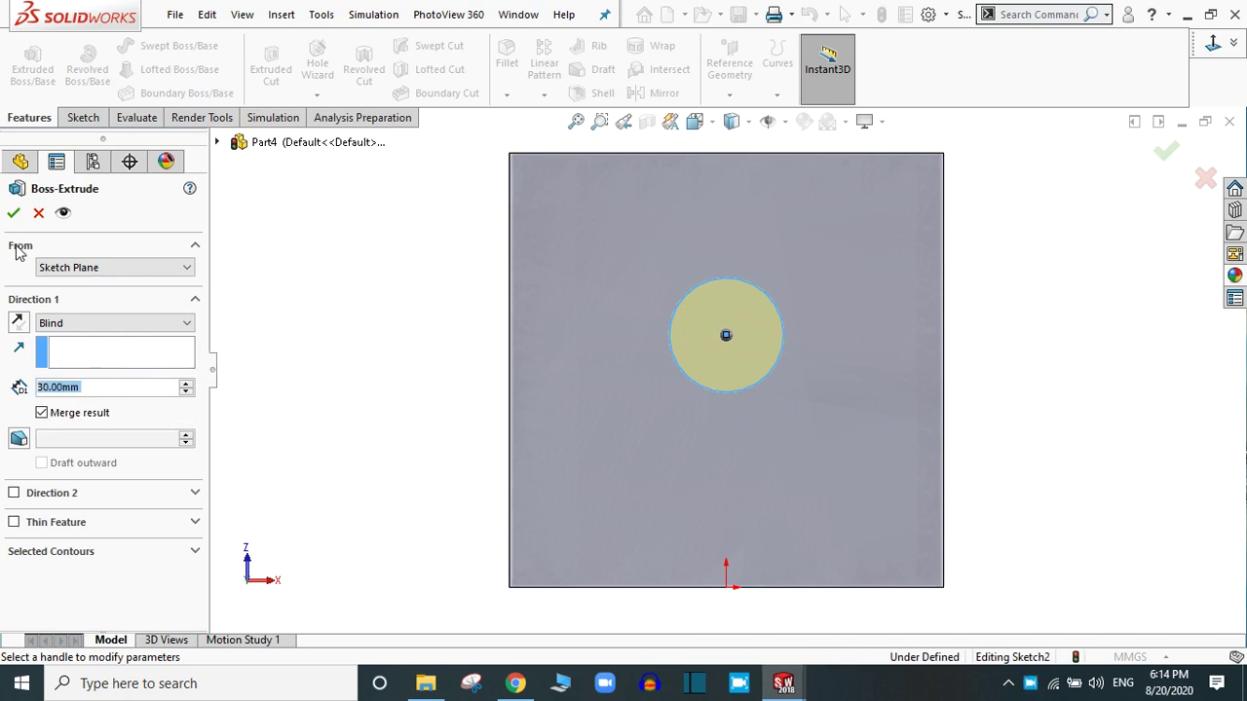
left_click(13, 213)
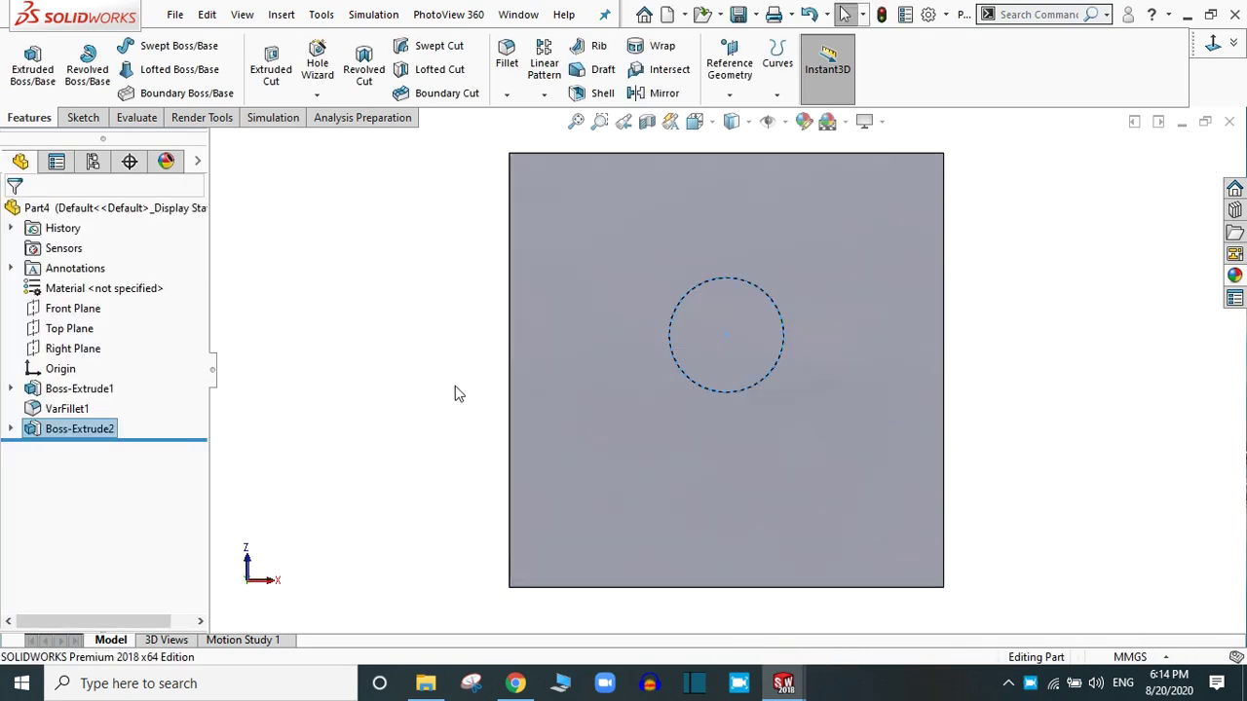
Start a Face Fillet with the boss's cylindrical face as face set 1 and the surrounding cube face as face set 2
middle_click_drag(454, 409, 455, 261)
scroll(815, 301, "up", 5)
scroll(886, 306, "down", 5)
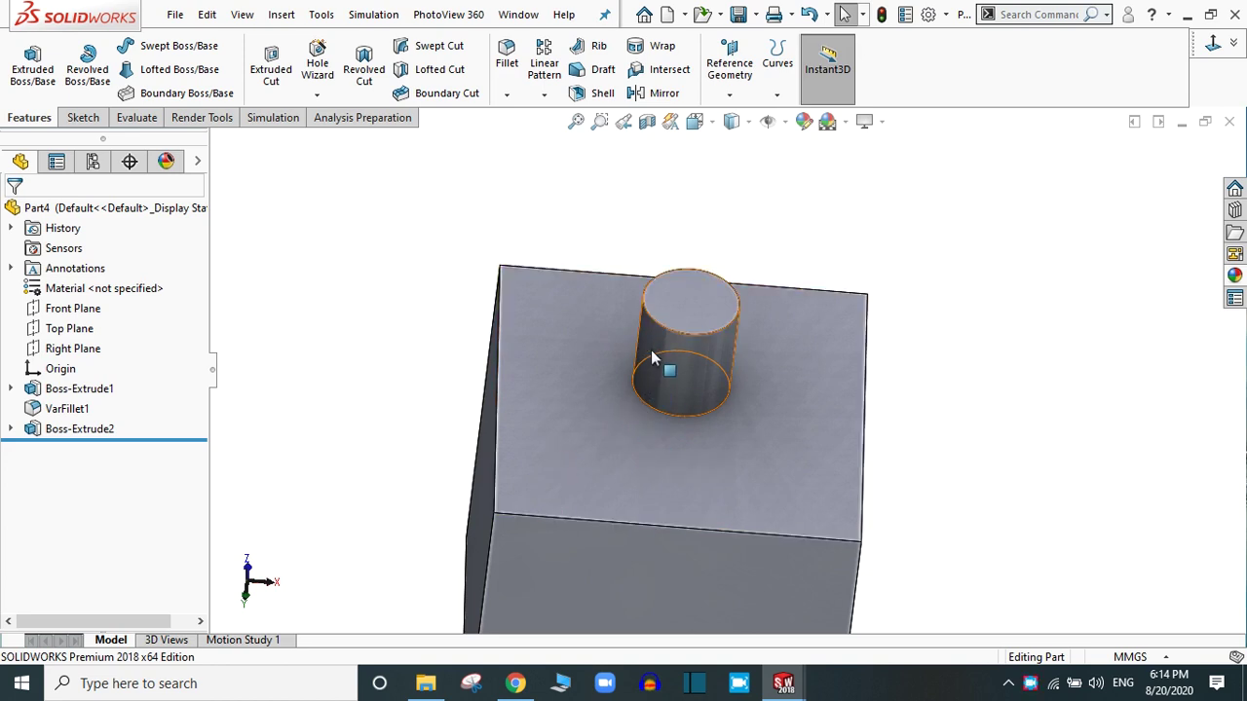
left_click(507, 63)
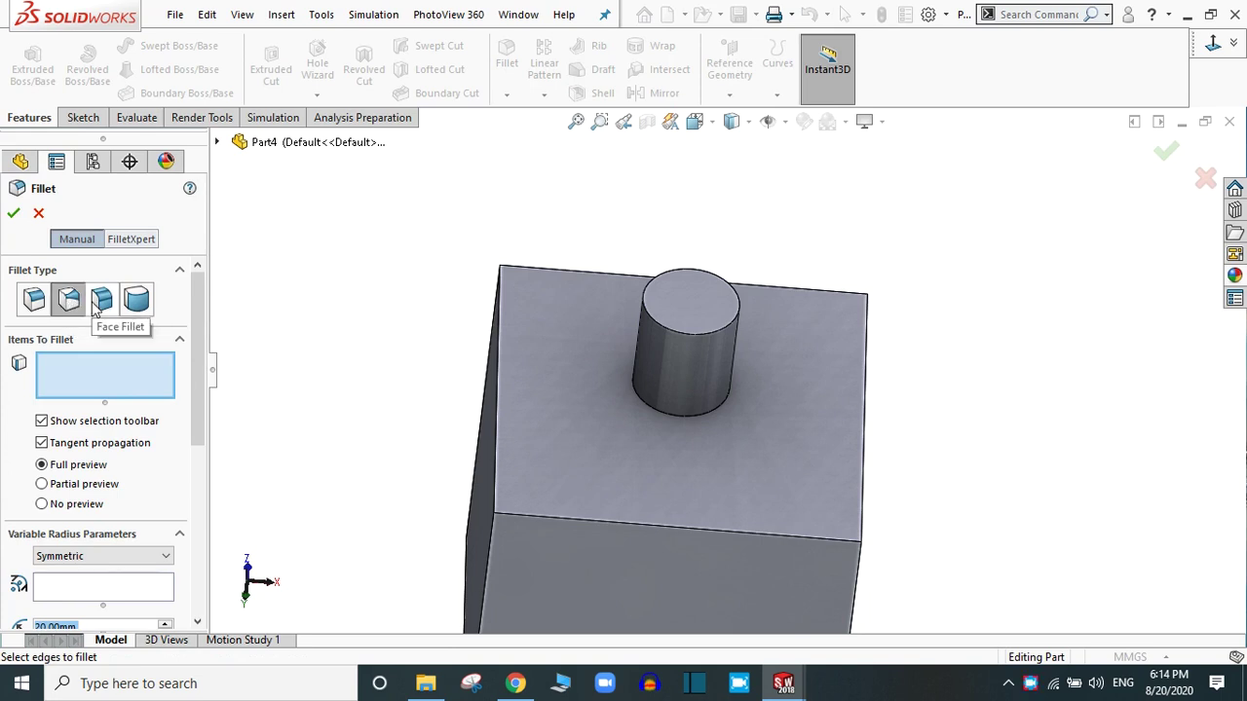
left_click(102, 299)
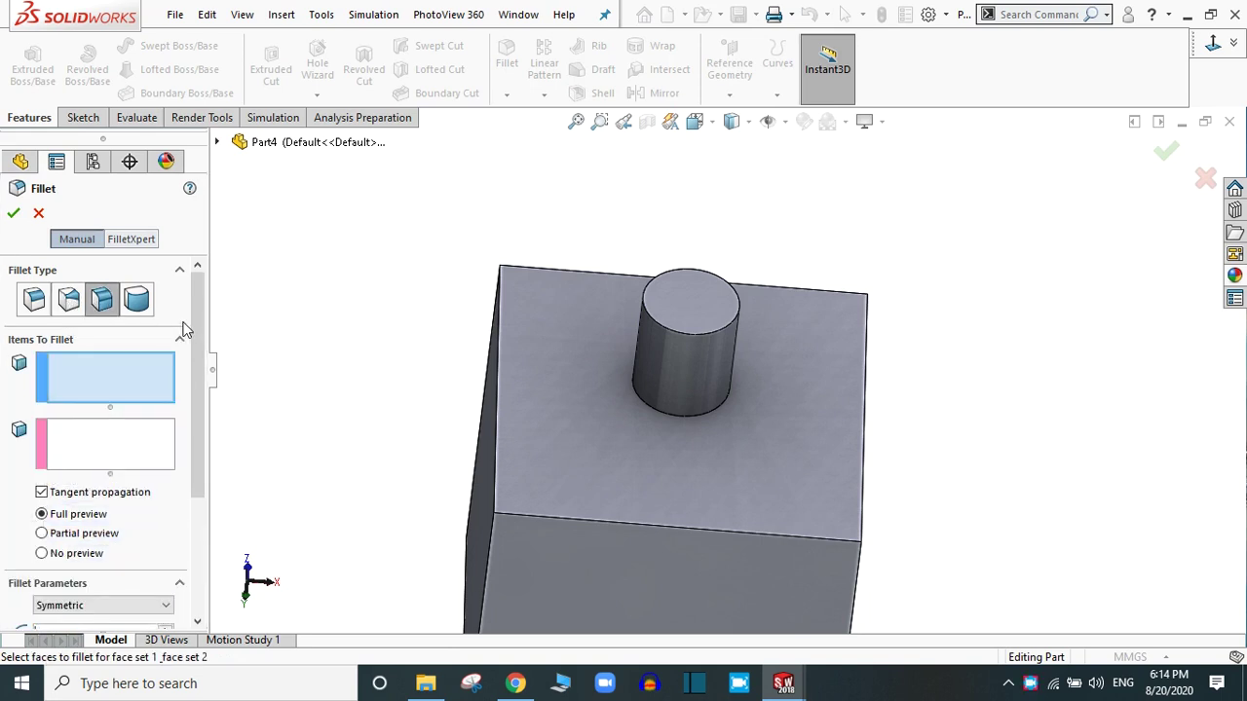
left_click(687, 352)
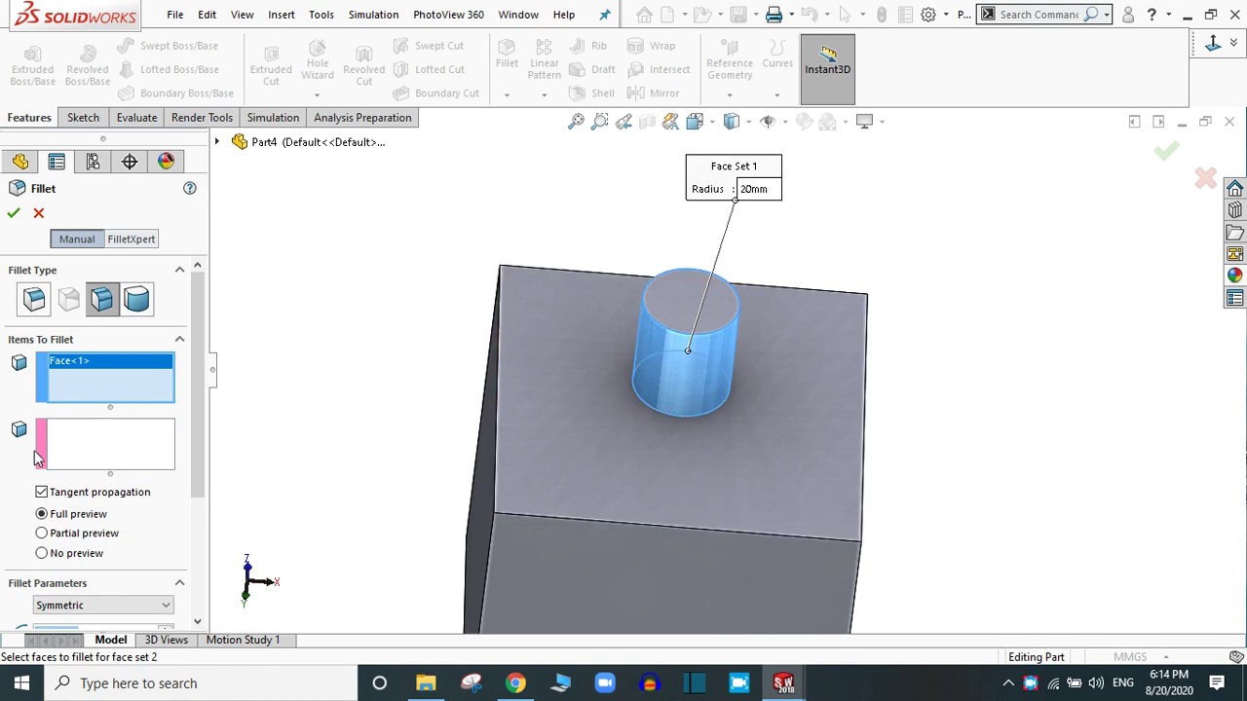
left_click(123, 450)
left_click(569, 452)
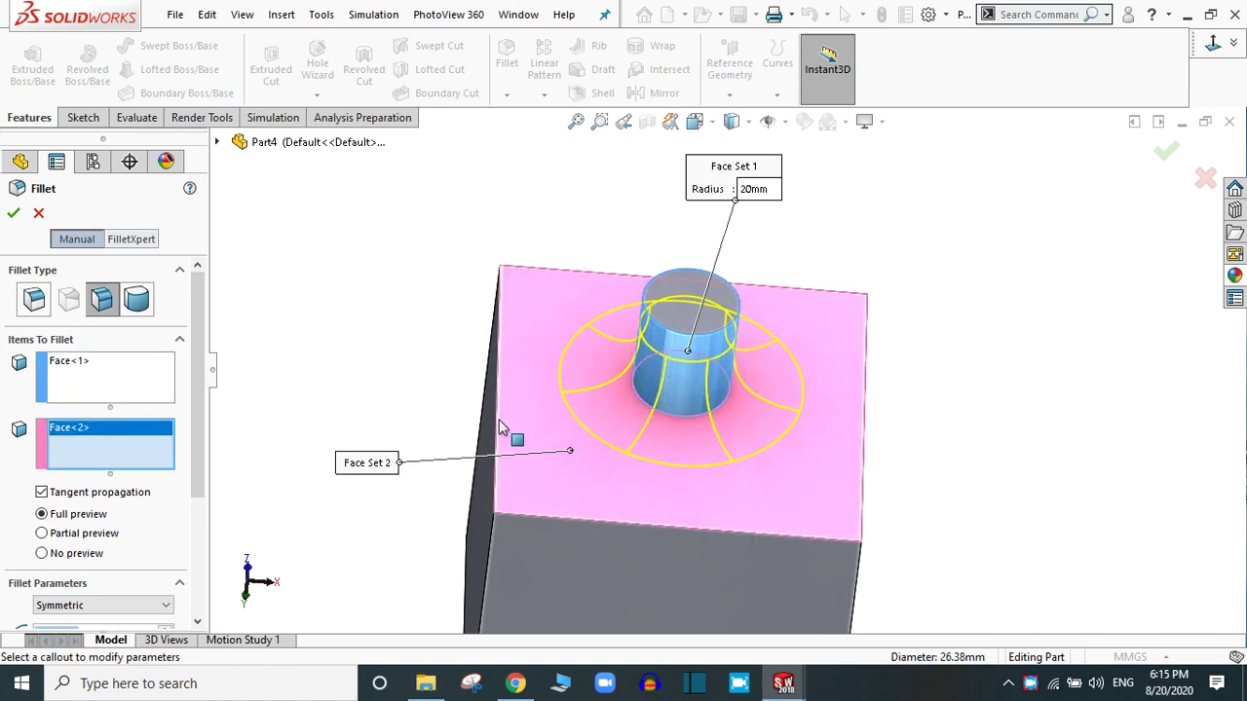
Keep the face fillet Symmetric and set its radius to 10 mm
scroll(97, 409, "down", 4)
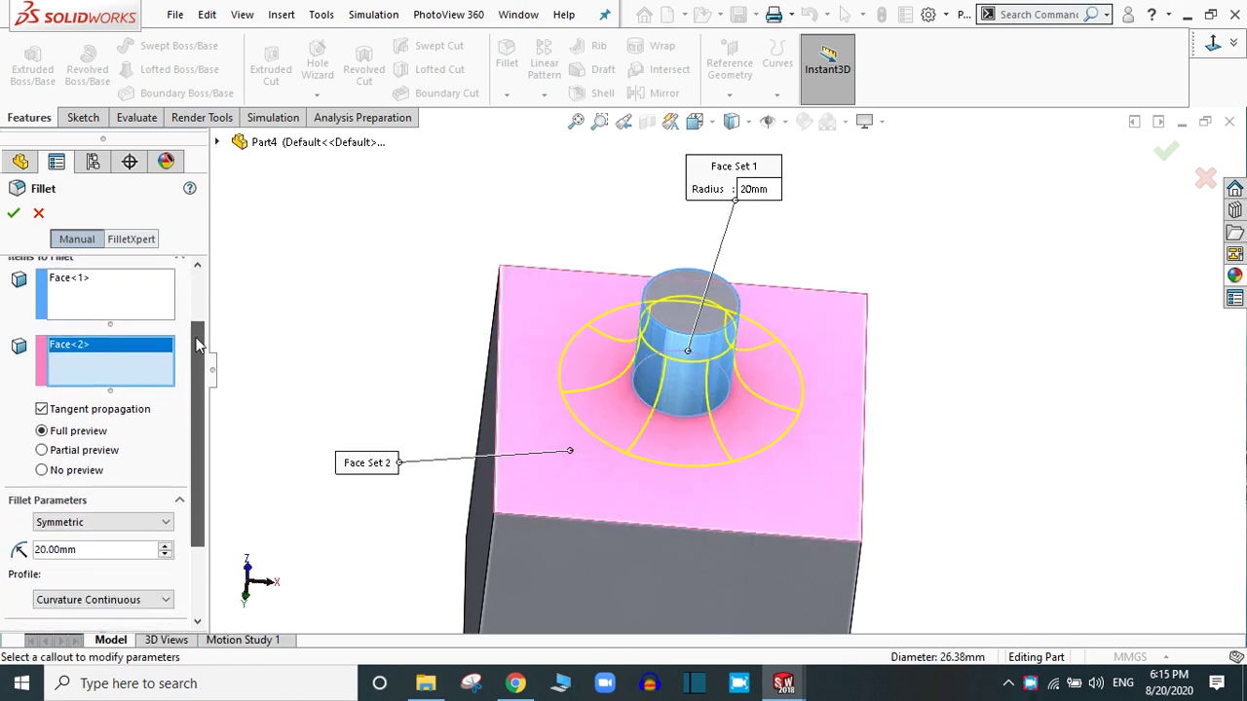
left_click(75, 413)
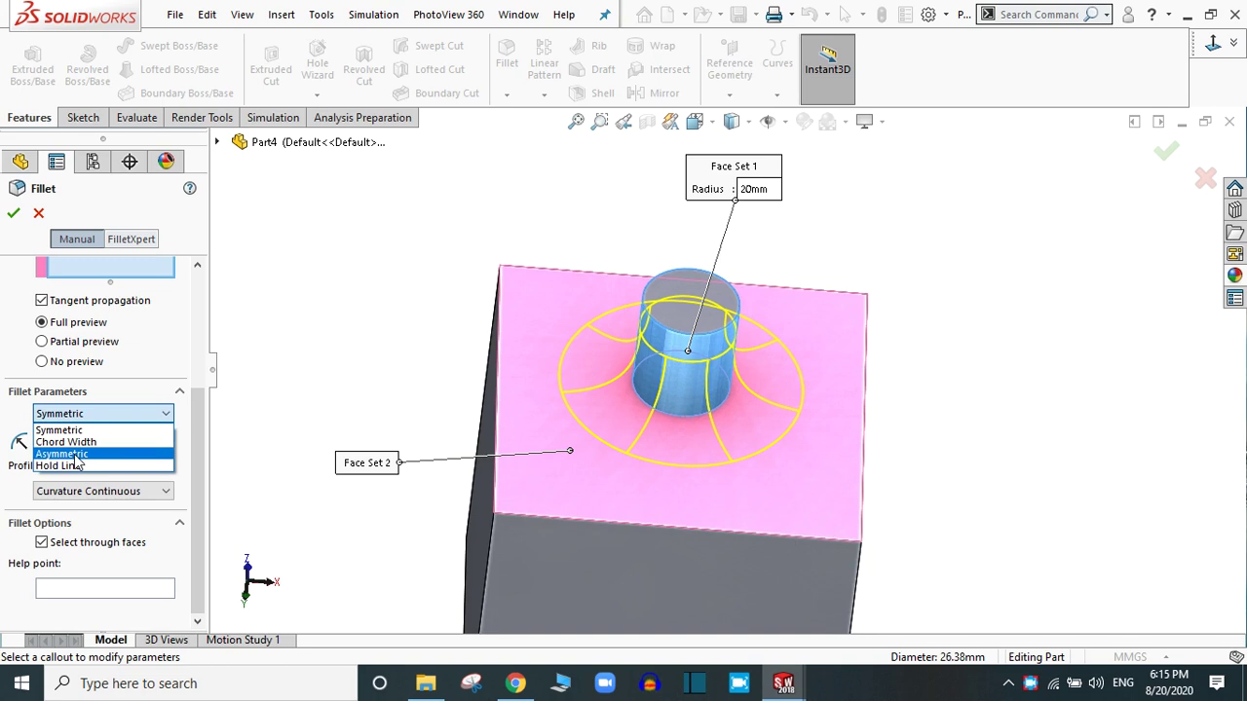
left_click(80, 417)
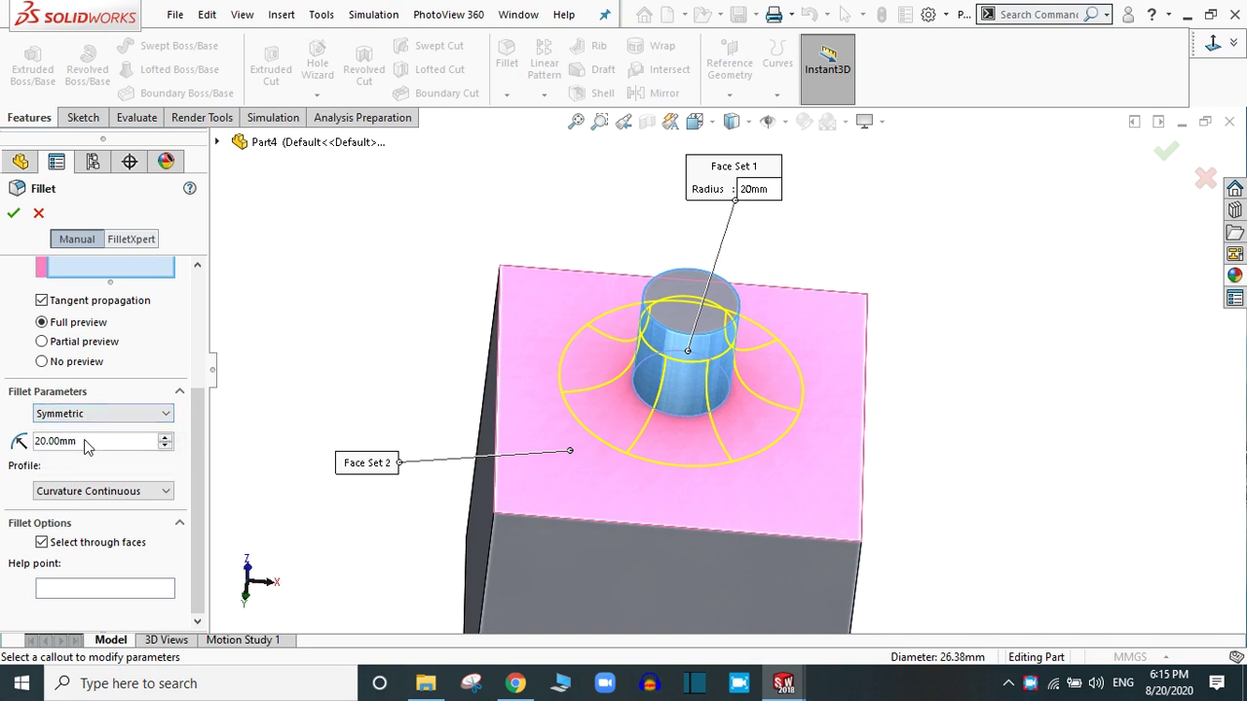
key("ctrl+a")
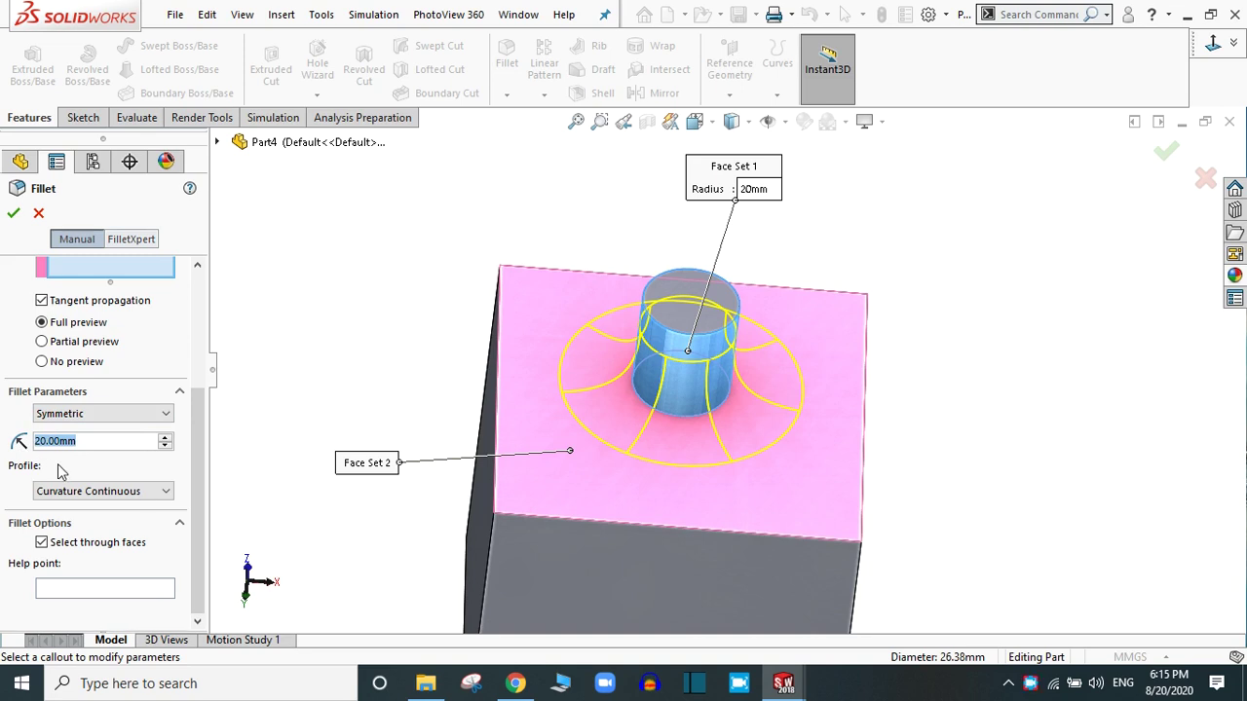
type("10")
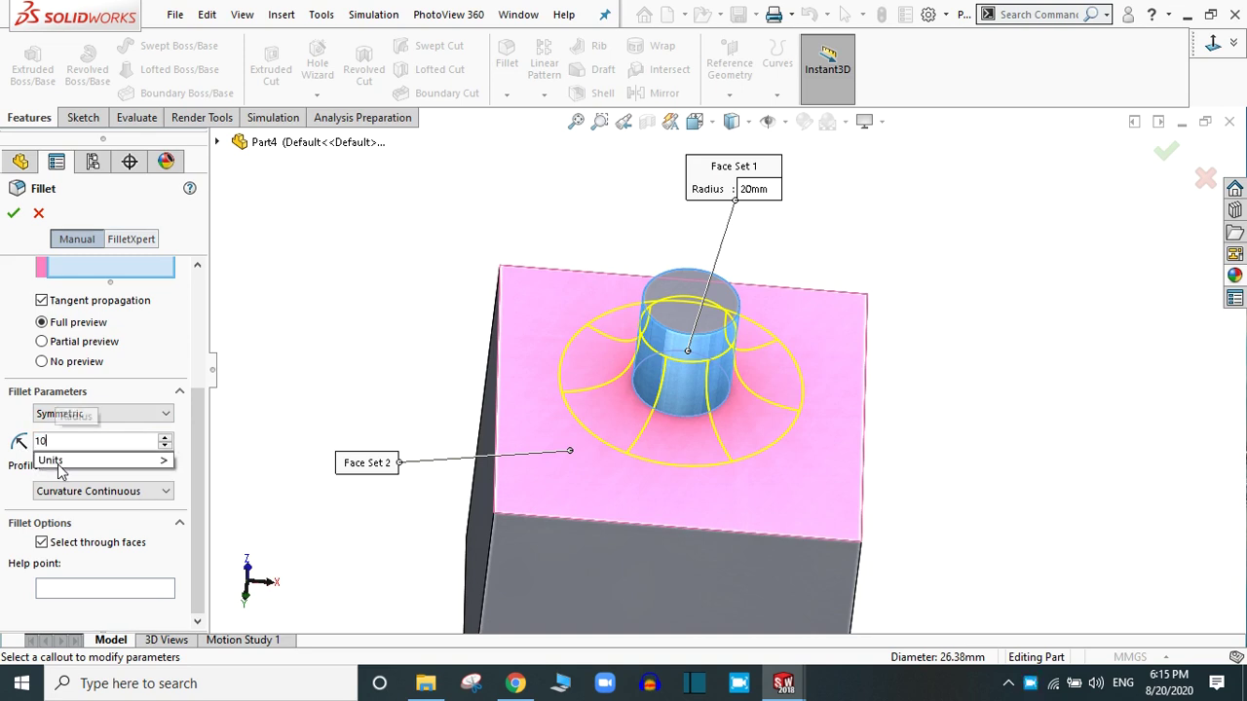
key("Return")
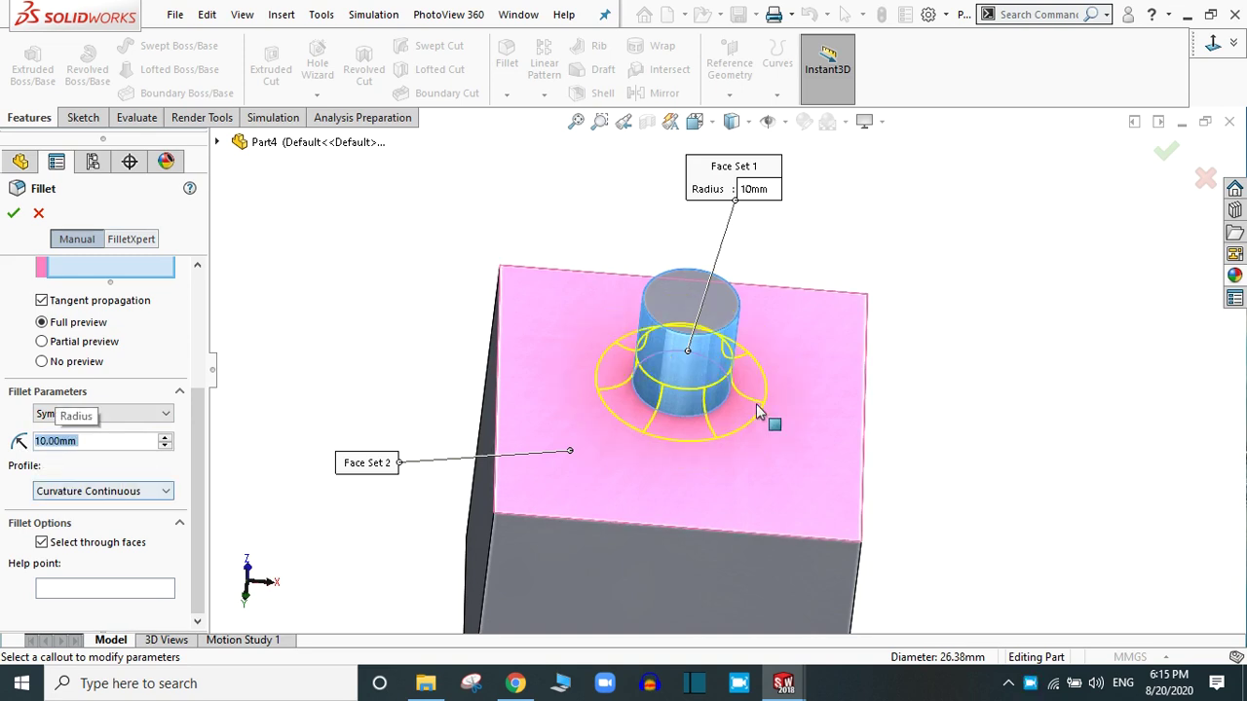
Keep the Curvature Continuous profile and switch the face fillet's parameter method to Chord Width
left_click(159, 492)
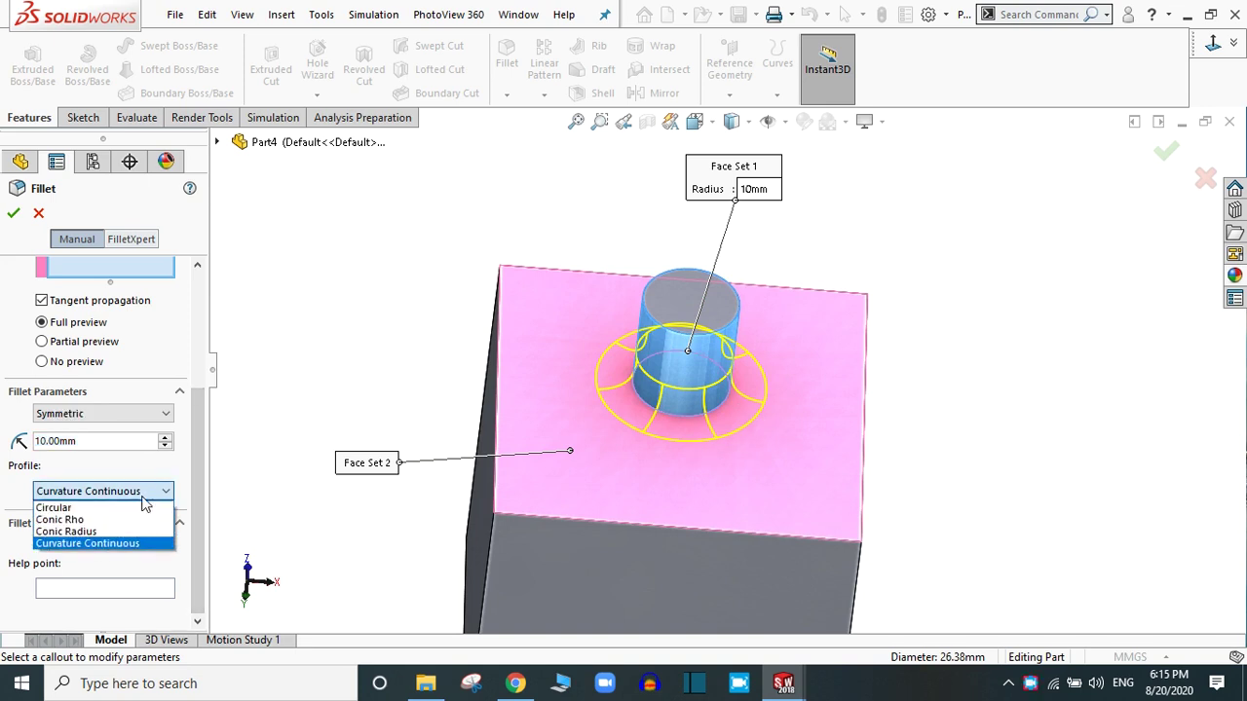
left_click(55, 493)
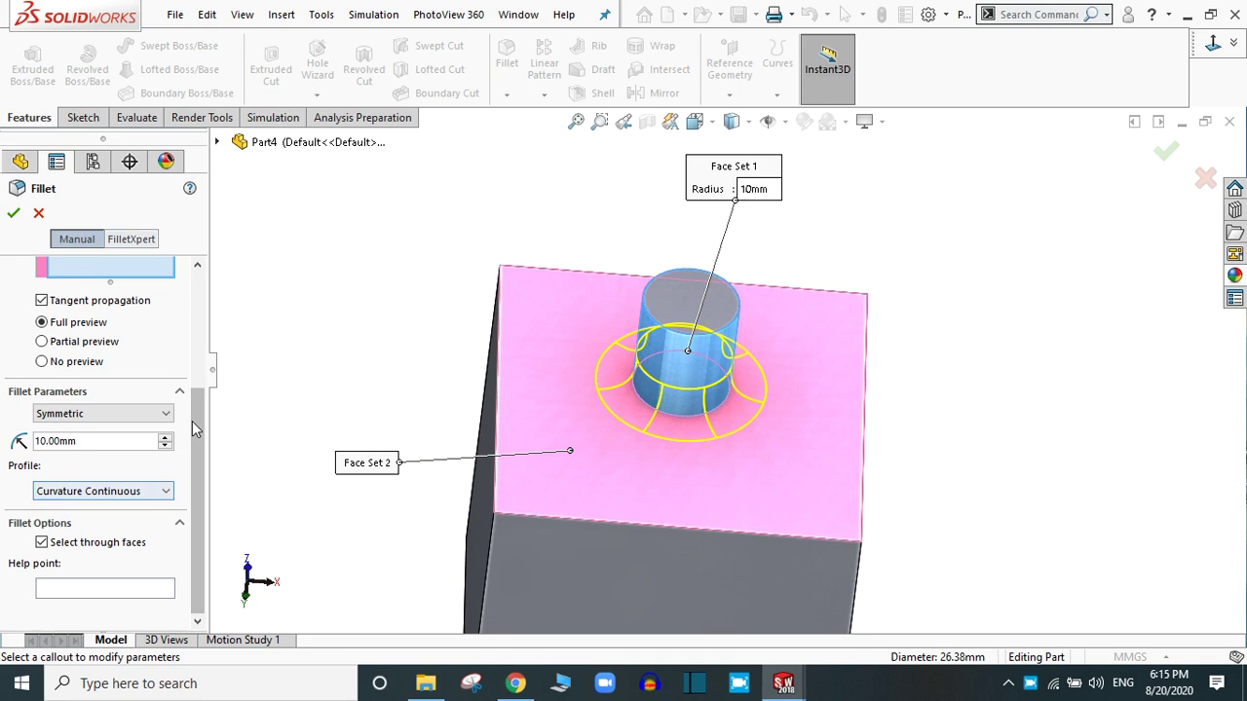
left_click(69, 414)
left_click(65, 432)
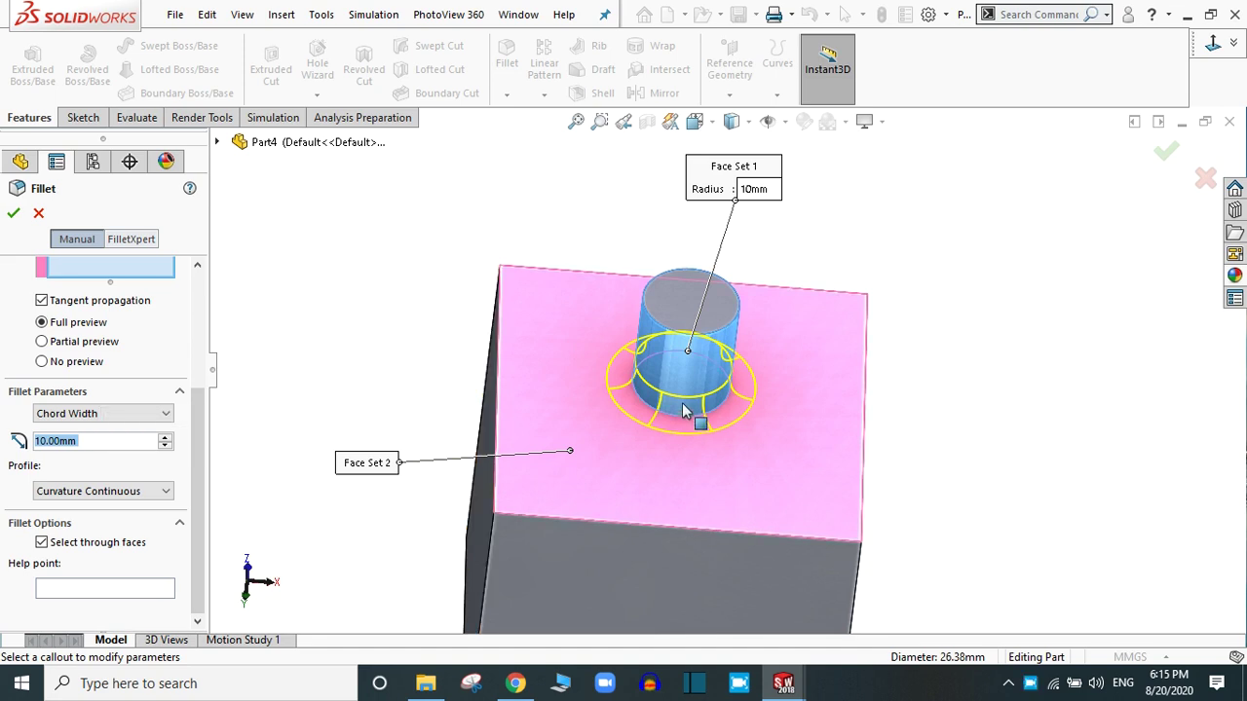
Set the face fillet's chord width to 5 mm
scroll(687, 375, "down", 4)
scroll(672, 419, "up", 4)
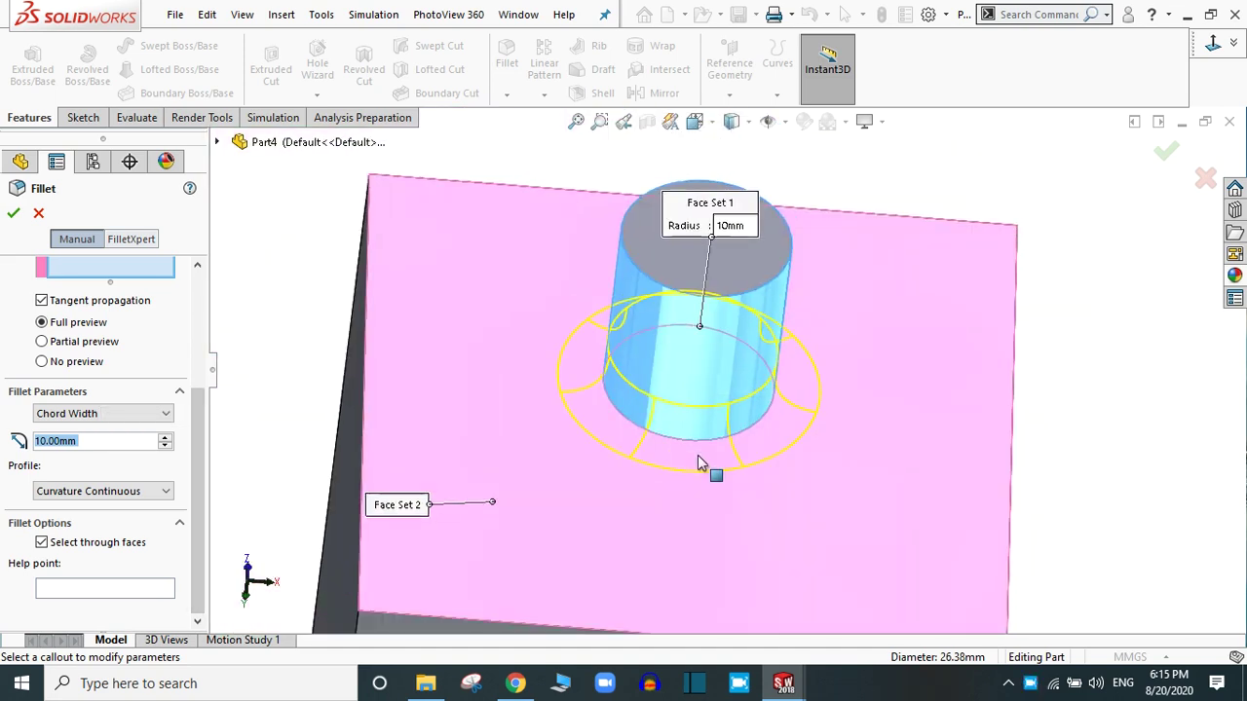
scroll(697, 454, "down", 1)
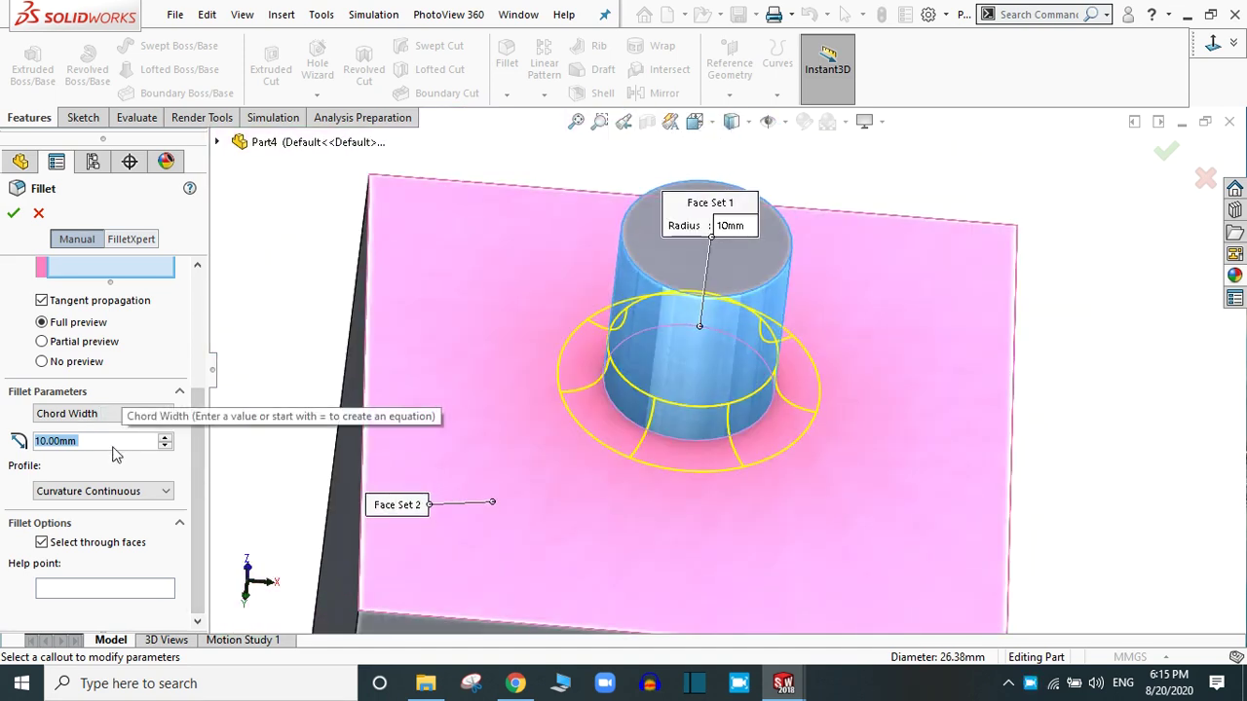
type("5")
key("Return")
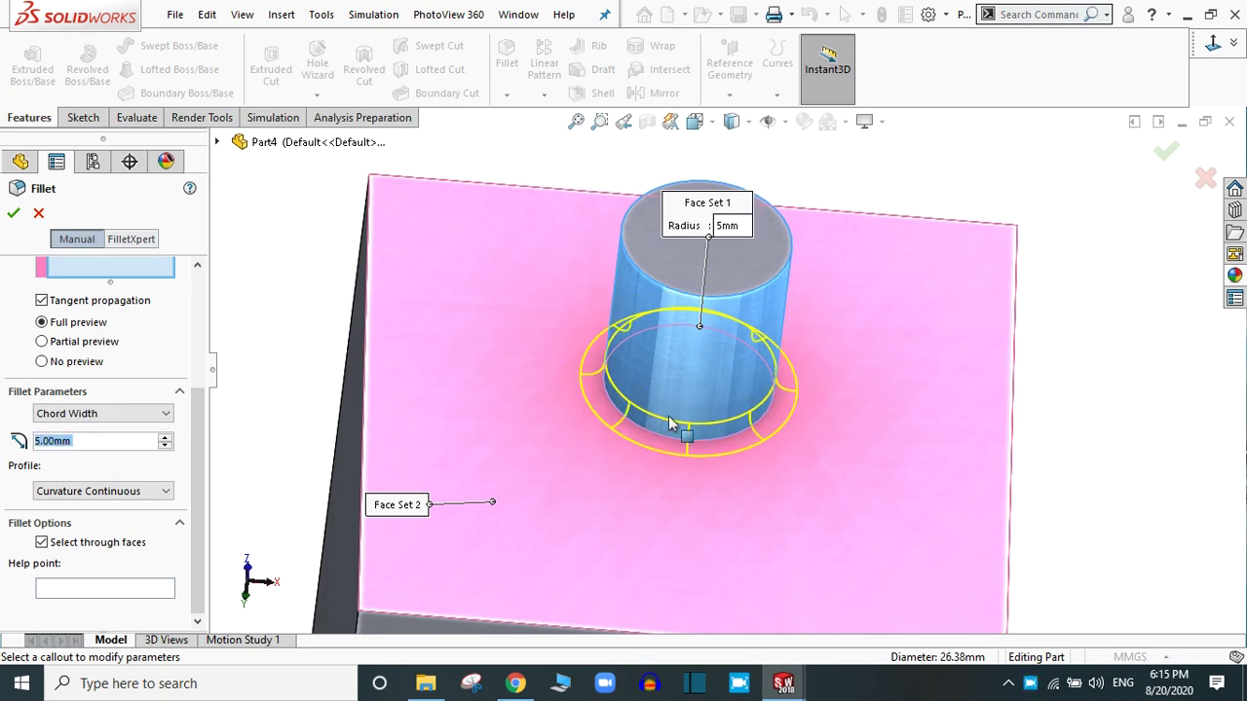
Increase the face fillet's chord width to 15 mm and inspect the preview around the boss
left_click(98, 440)
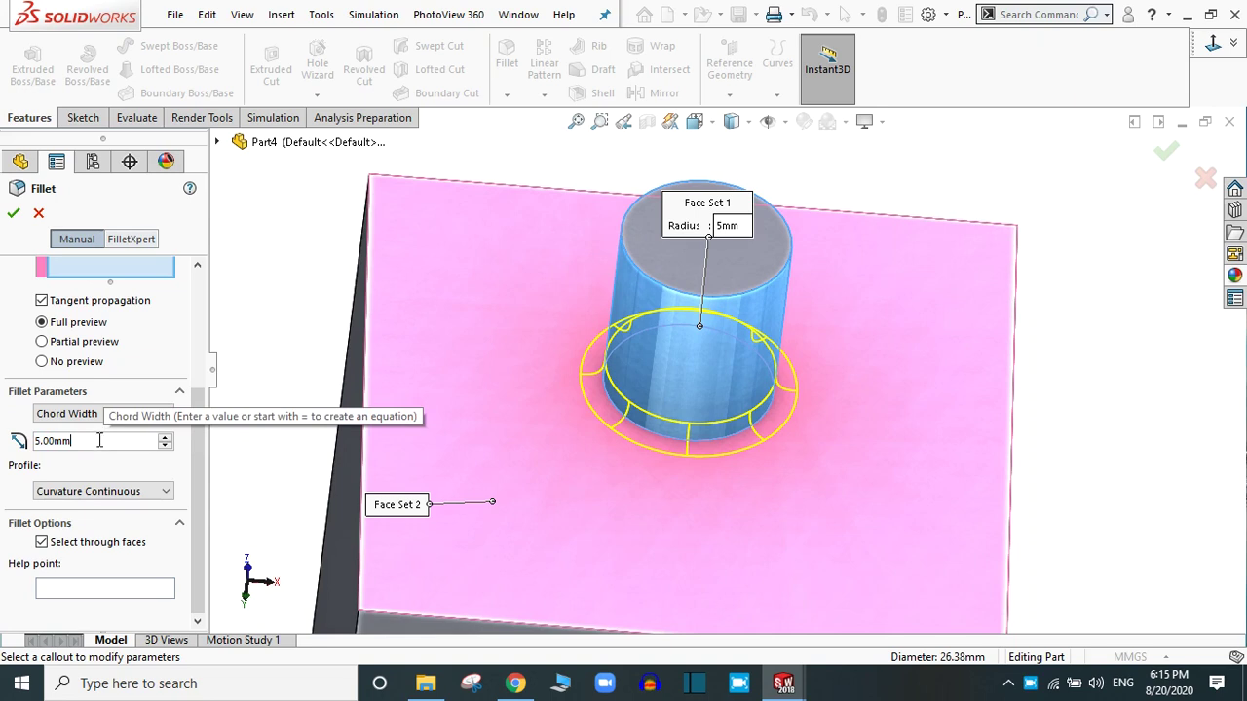
type("15")
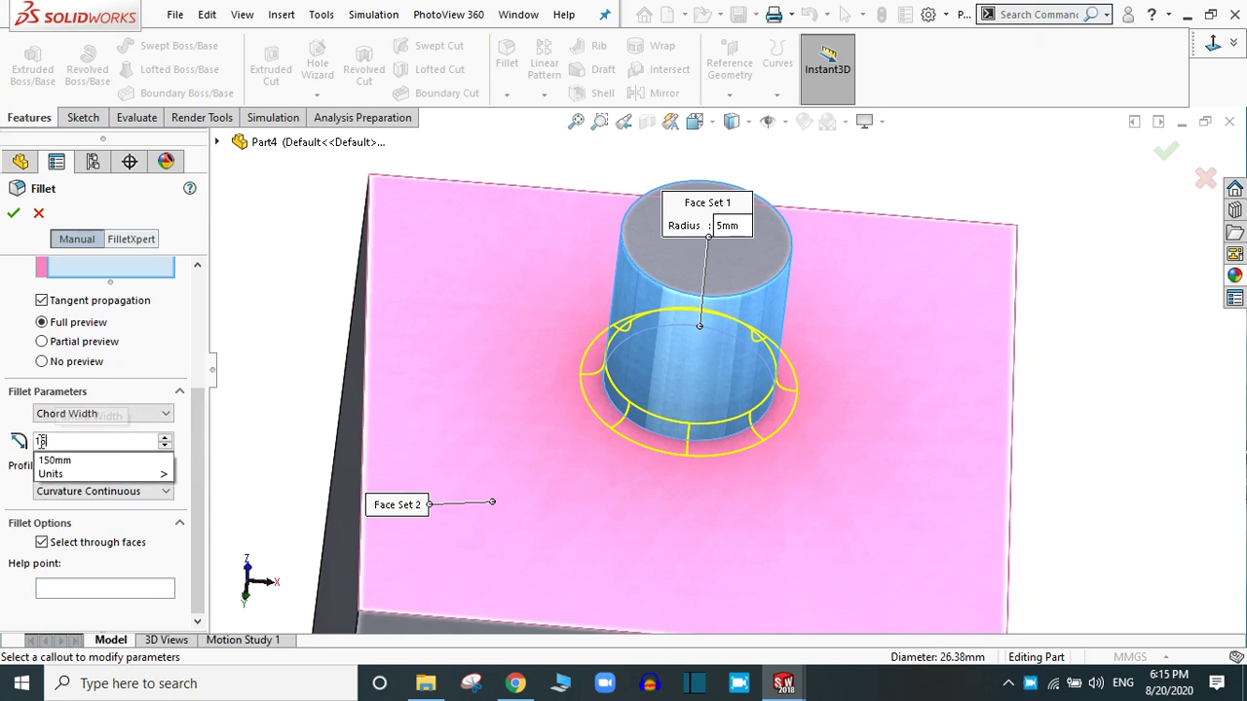
key("Return")
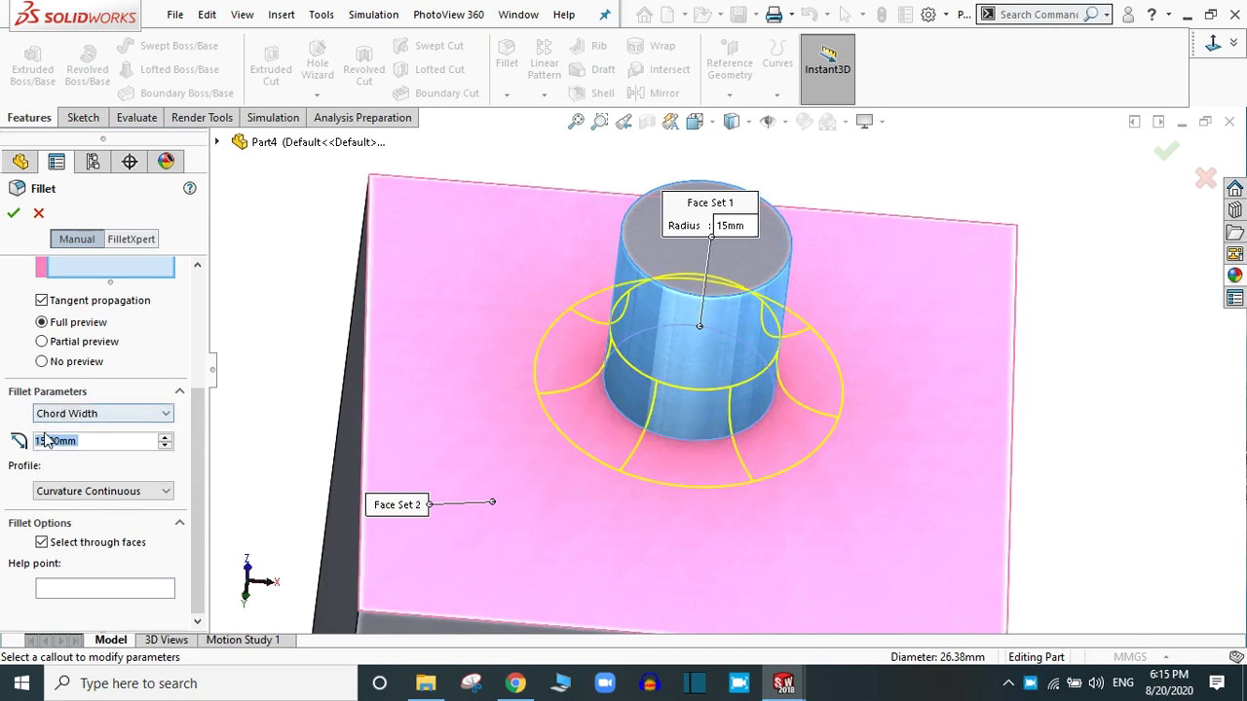
scroll(817, 390, "down", 1)
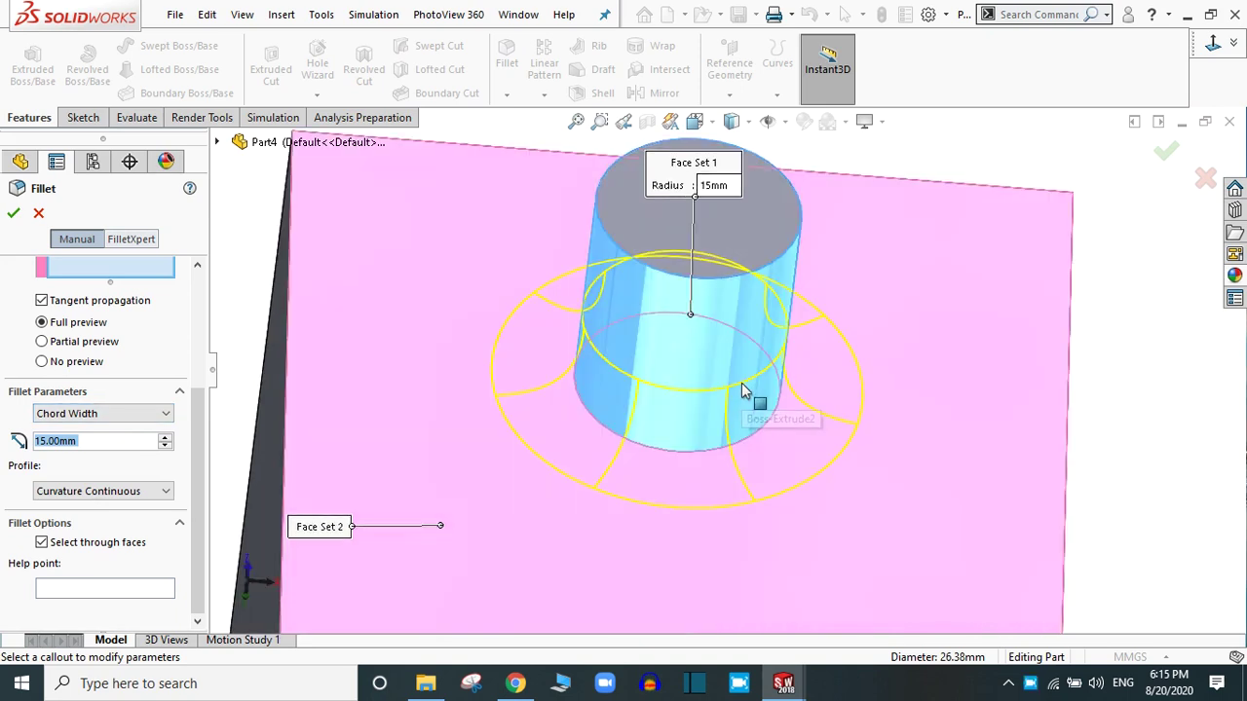
scroll(816, 387, "up", 2)
middle_click_drag(815, 385, 764, 369)
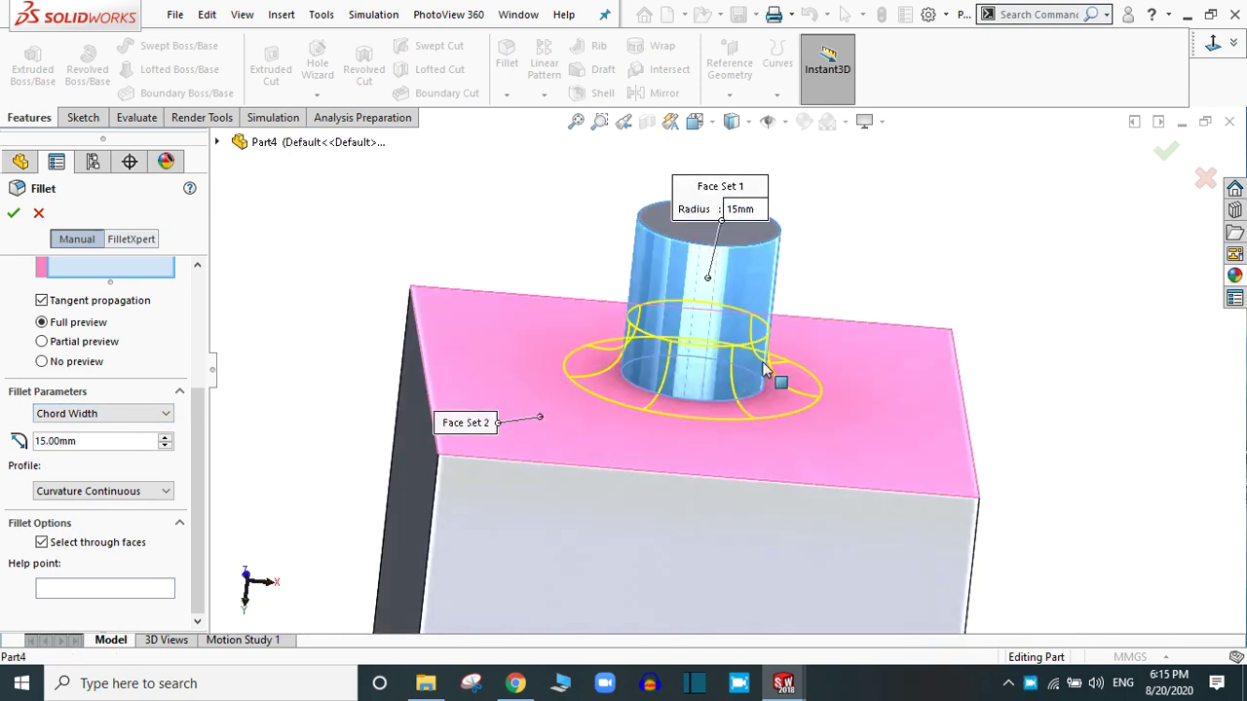
Make the face fillet Asymmetric with distance 1 of 5 mm and distance 2 of 10 mm, and apply it to the part
left_click(87, 415)
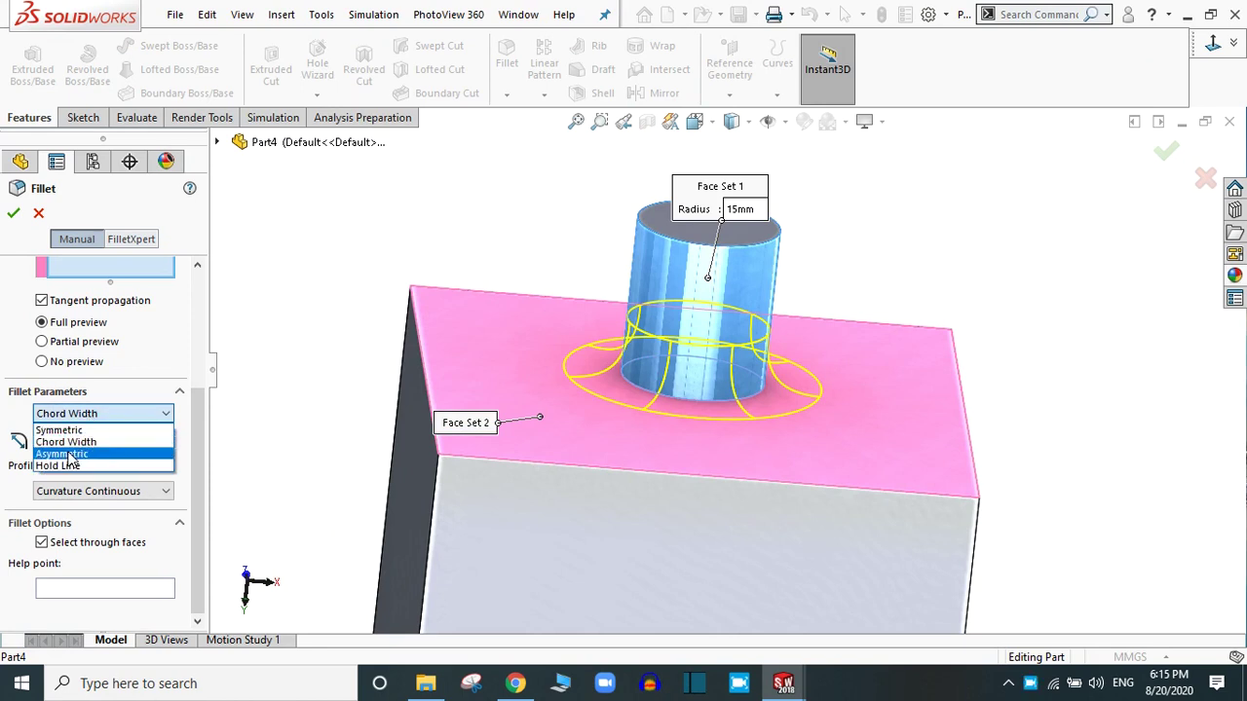
left_click(84, 465)
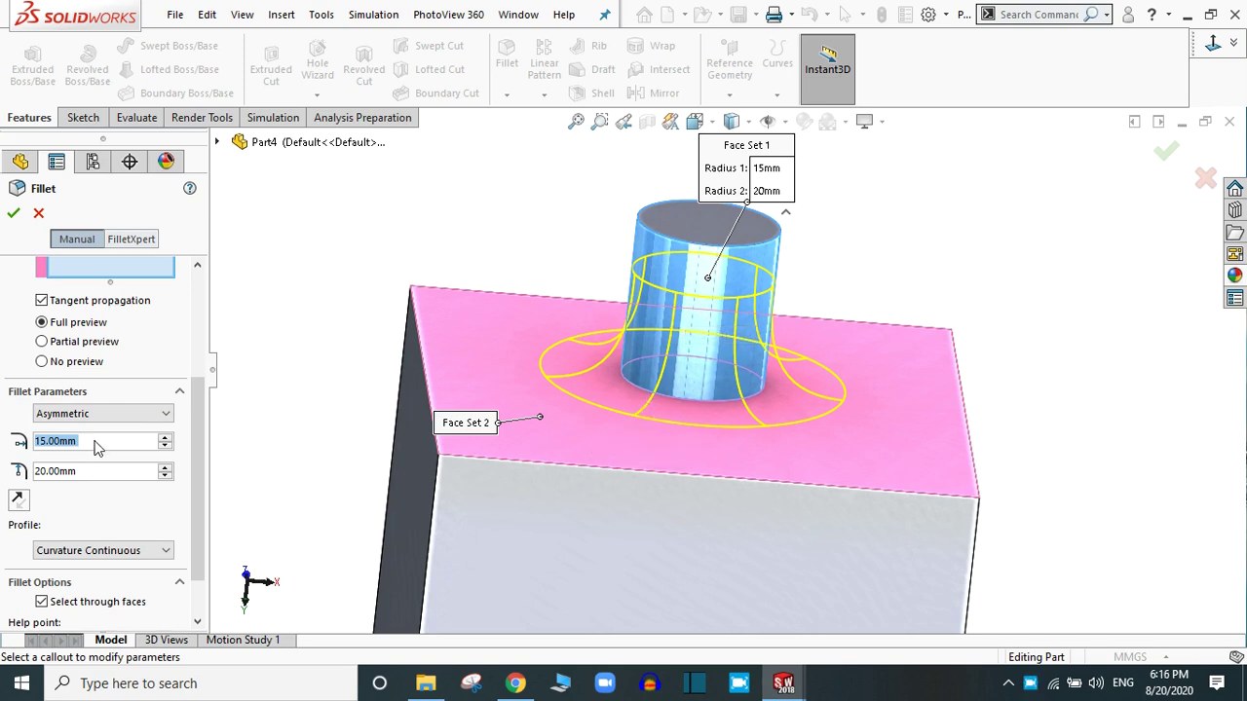
type("5")
key("Return")
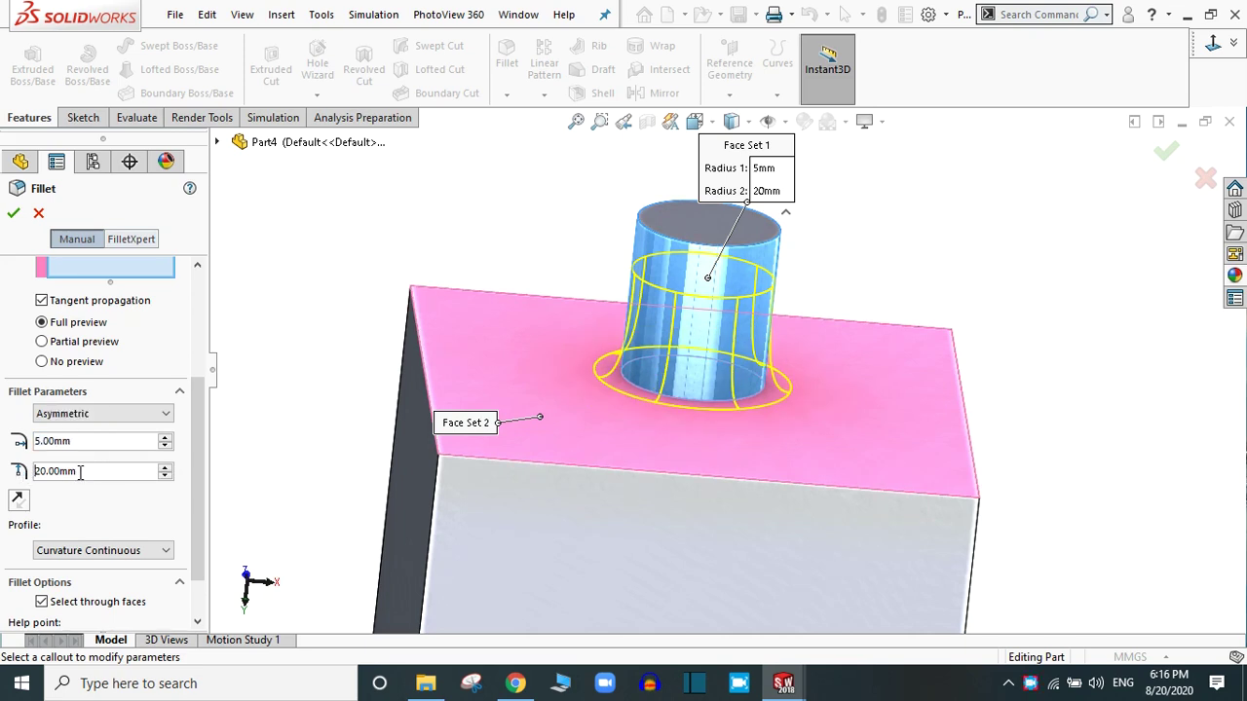
type("10")
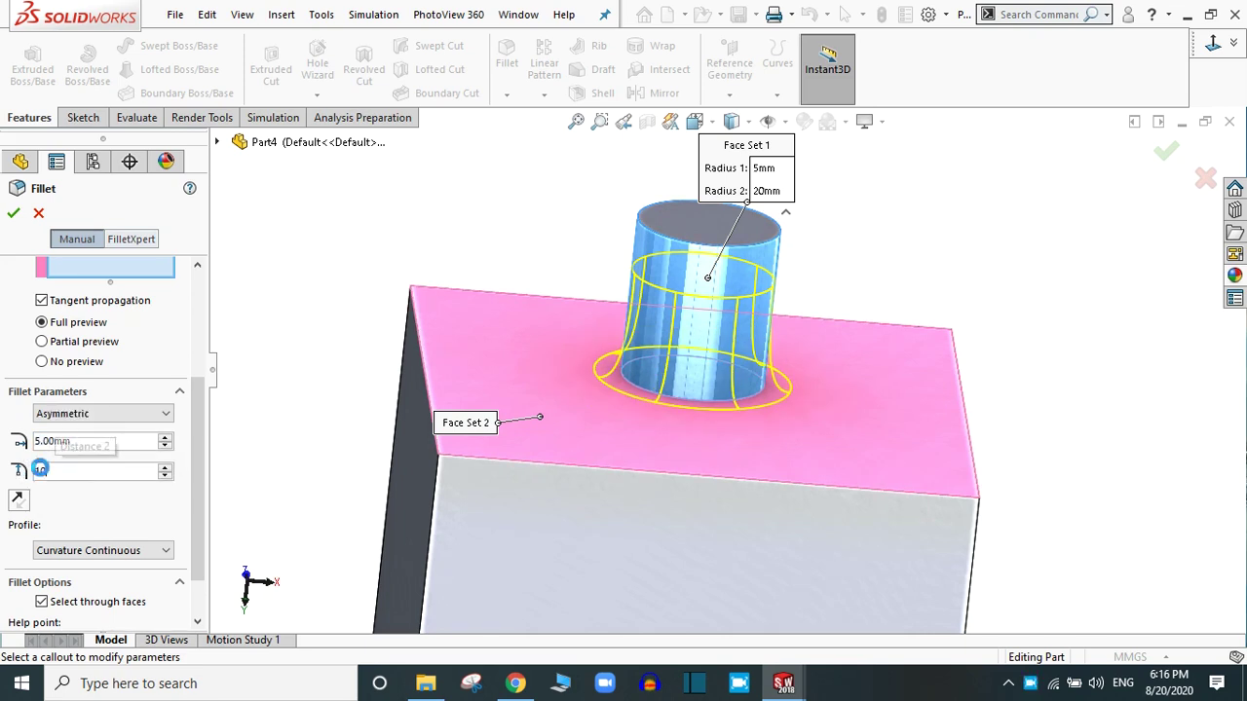
key("Return")
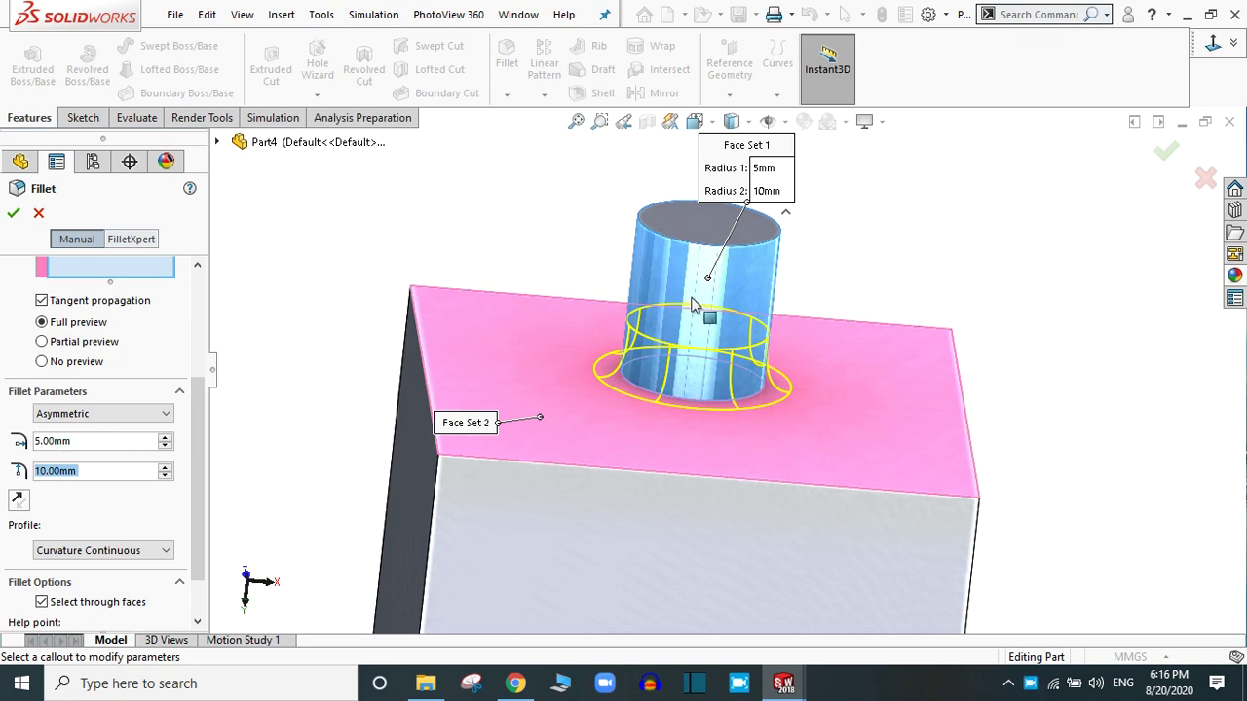
scroll(203, 427, "up", 1)
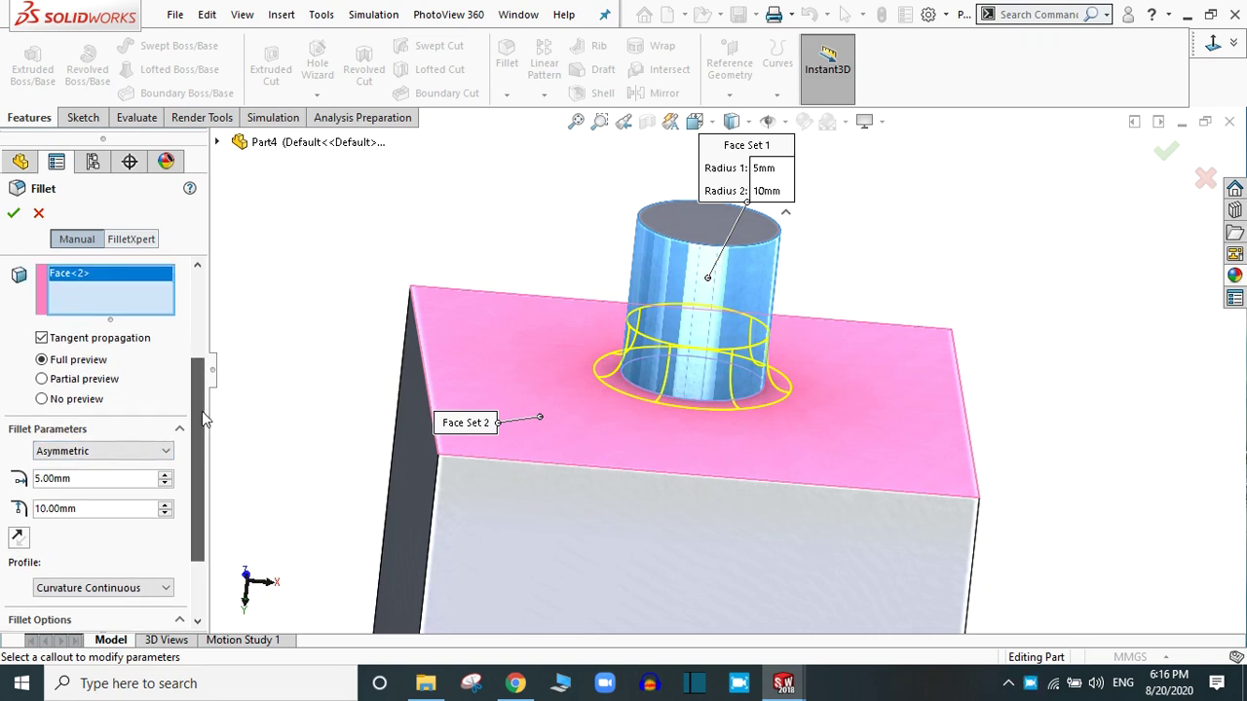
left_click_drag(204, 422, 214, 314)
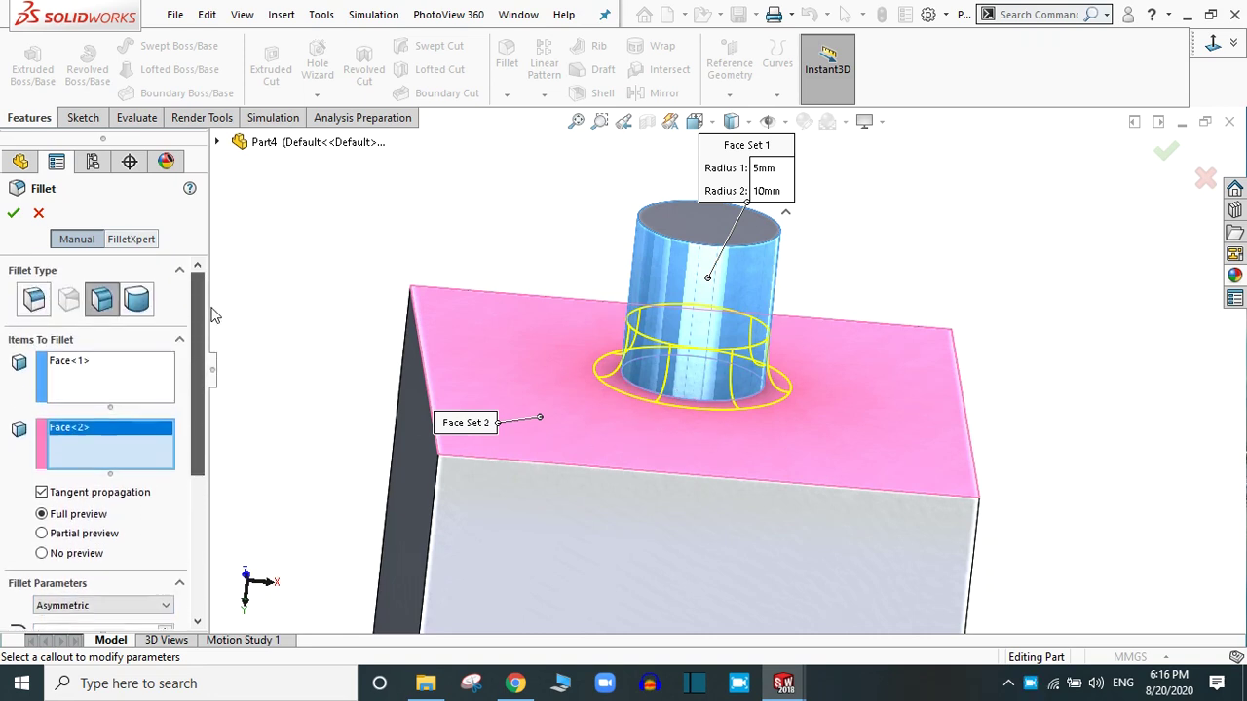
left_click(13, 213)
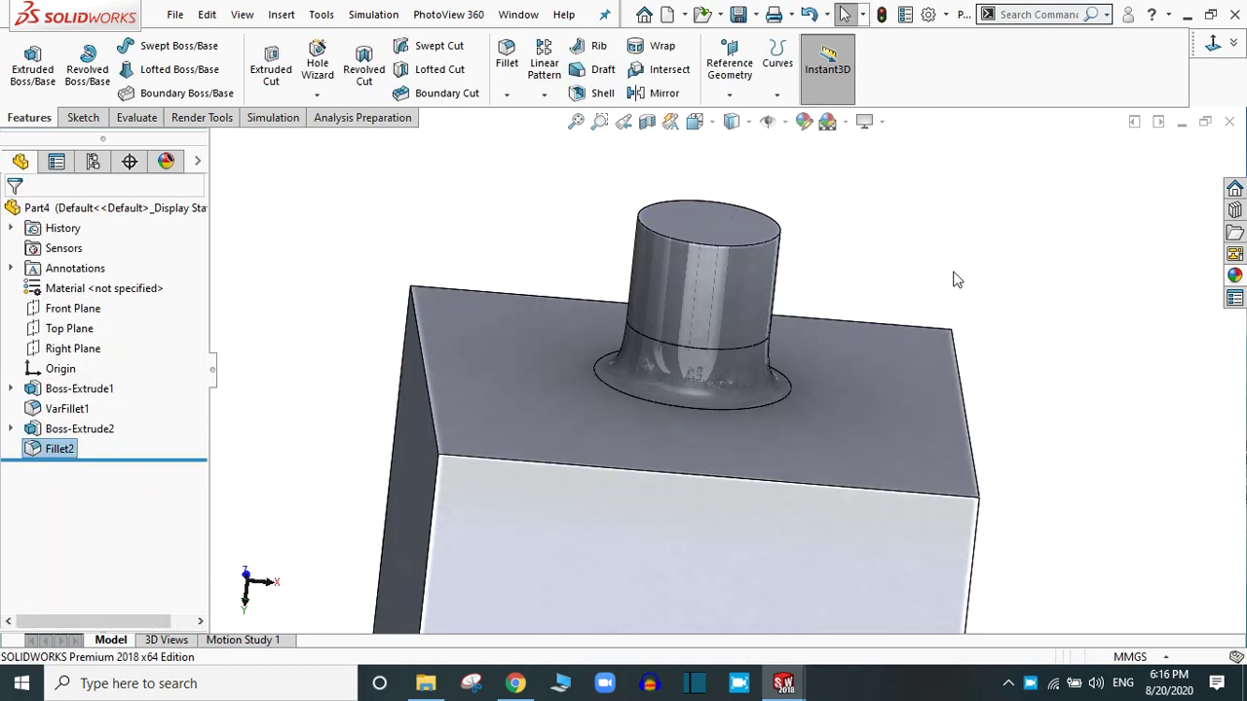
Start a Full Round Fillet and assign one side face of the cube as side face set 1
middle_click_drag(896, 308, 957, 502)
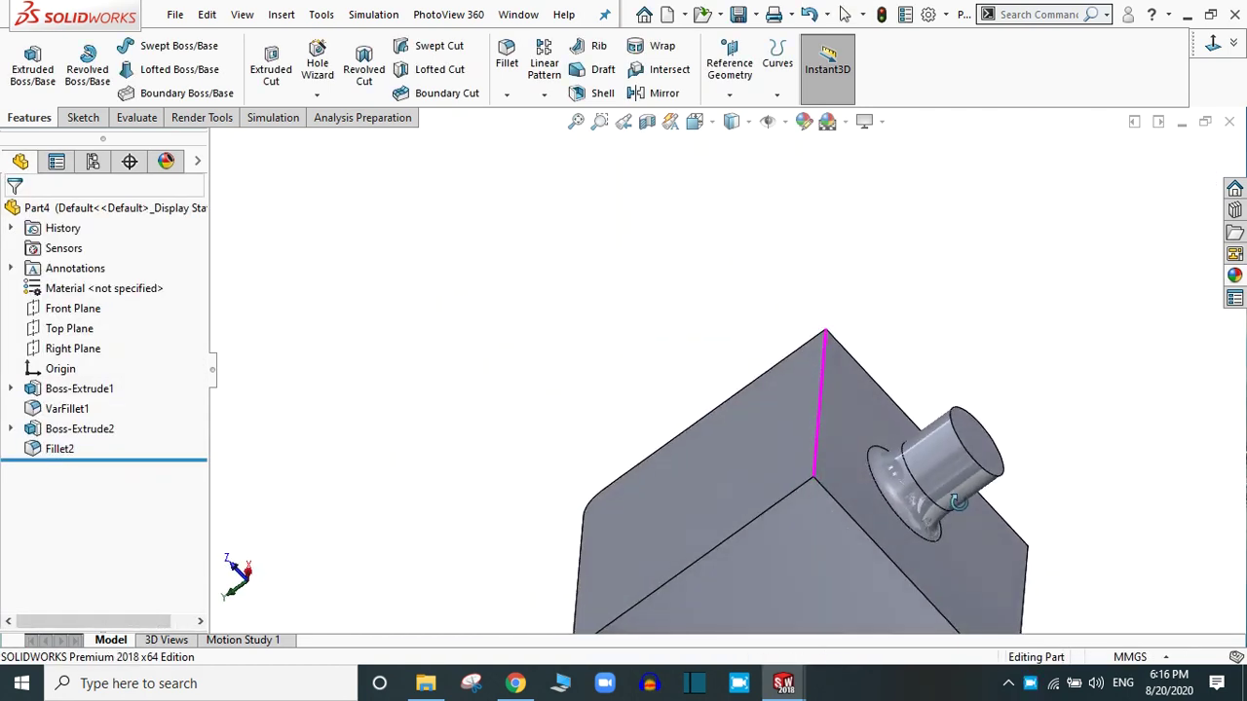
scroll(965, 526, "up", 5)
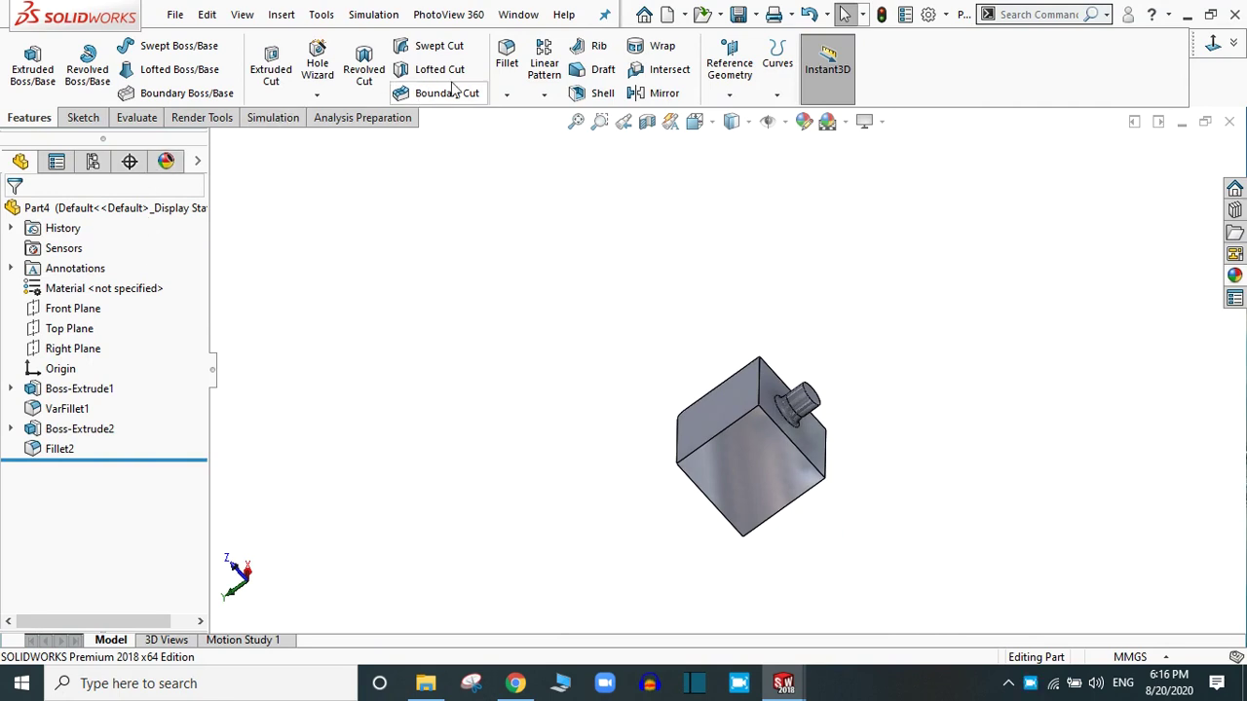
left_click(508, 64)
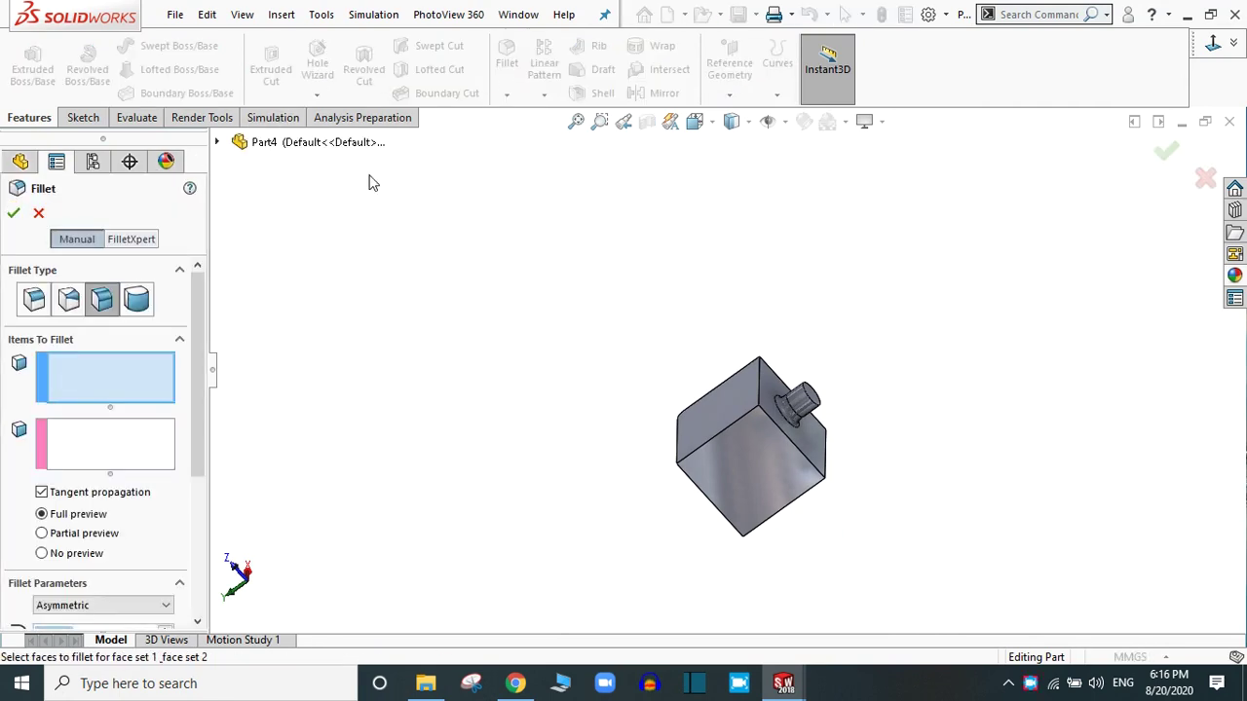
left_click(138, 302)
scroll(192, 382, "down", 1)
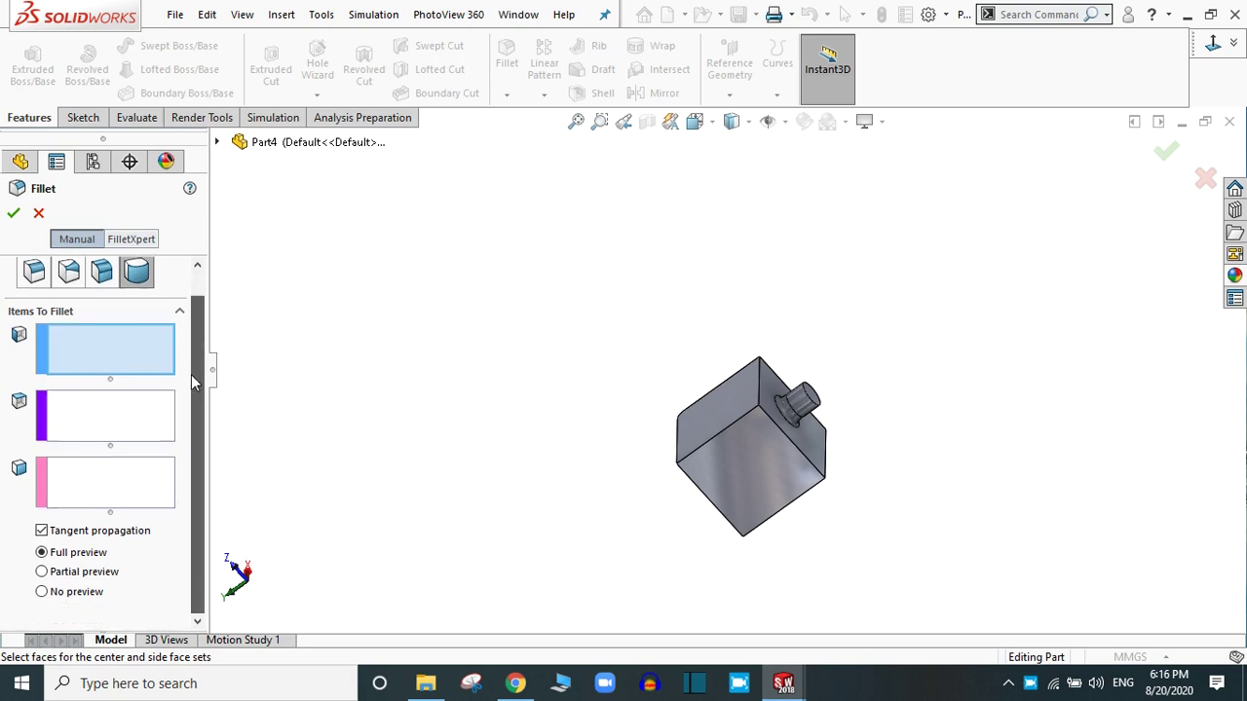
middle_click_drag(984, 543, 1036, 481)
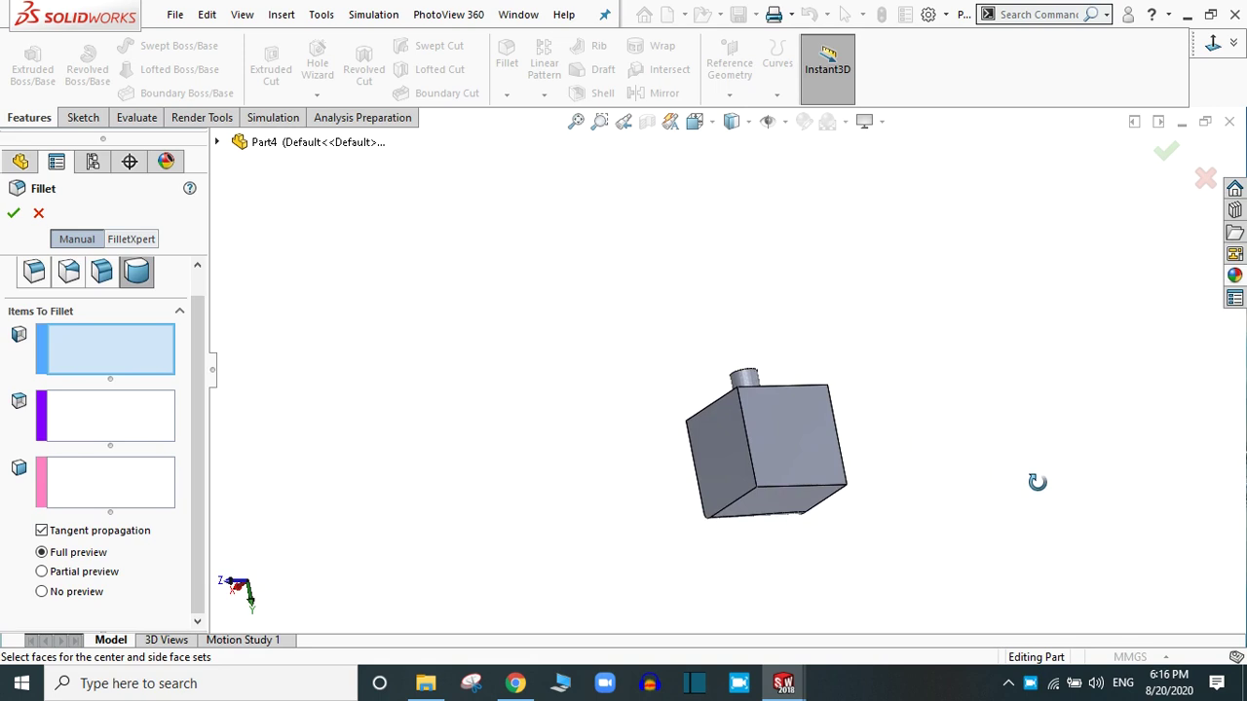
left_click(726, 459)
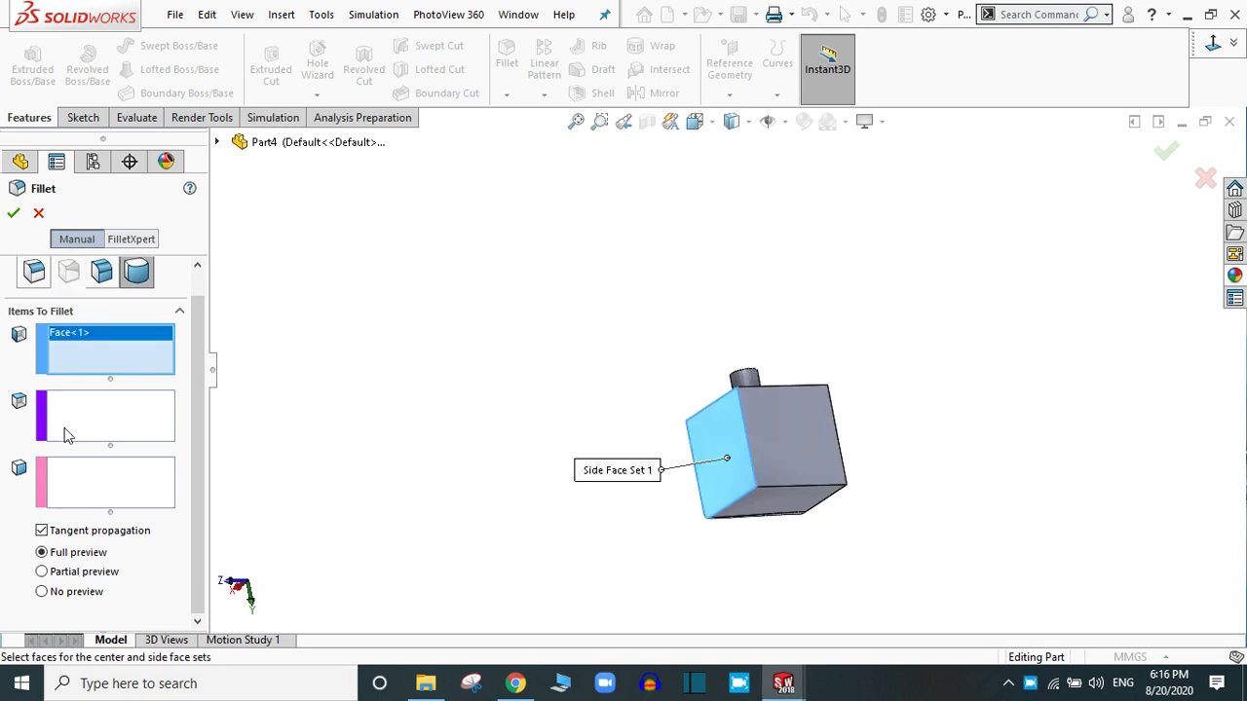
Assign the adjacent cube face as the center face set and the face opposite the first side as side face set 2
left_click(70, 429)
left_click(784, 440)
middle_click_drag(1035, 451, 770, 435)
left_click(67, 475)
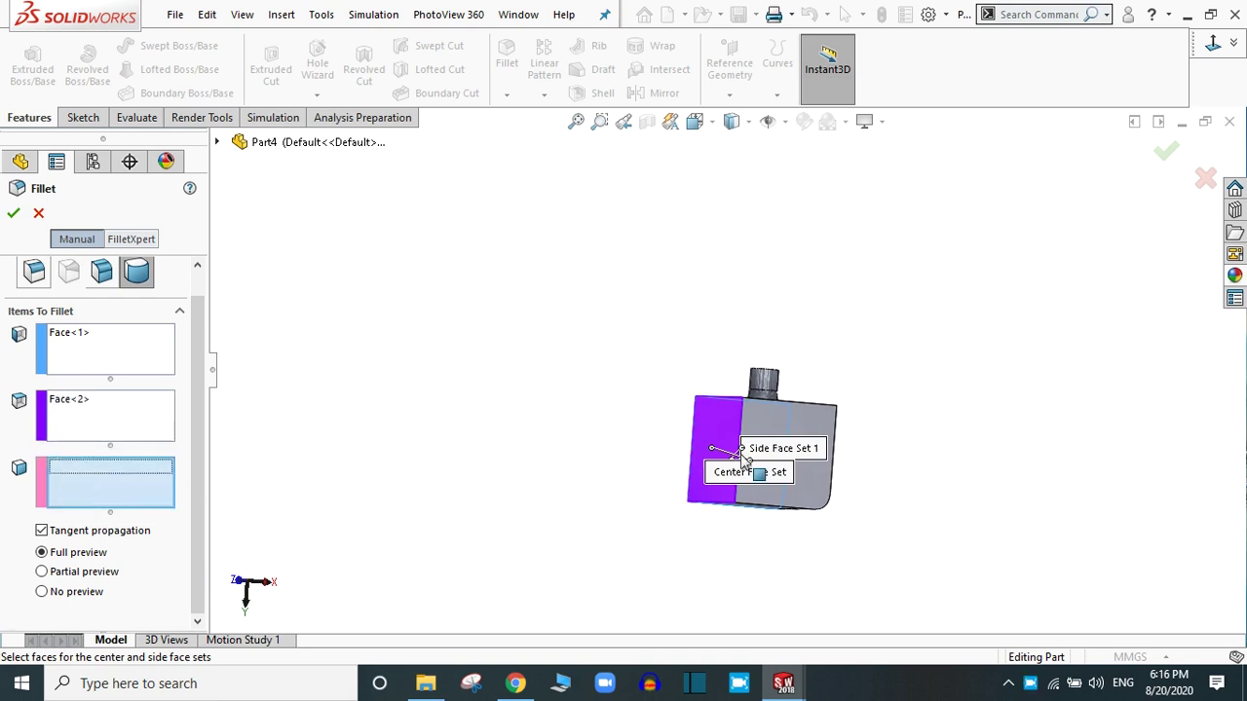
left_click(777, 421)
middle_click_drag(916, 394, 534, 360)
scroll(873, 393, "down", 5)
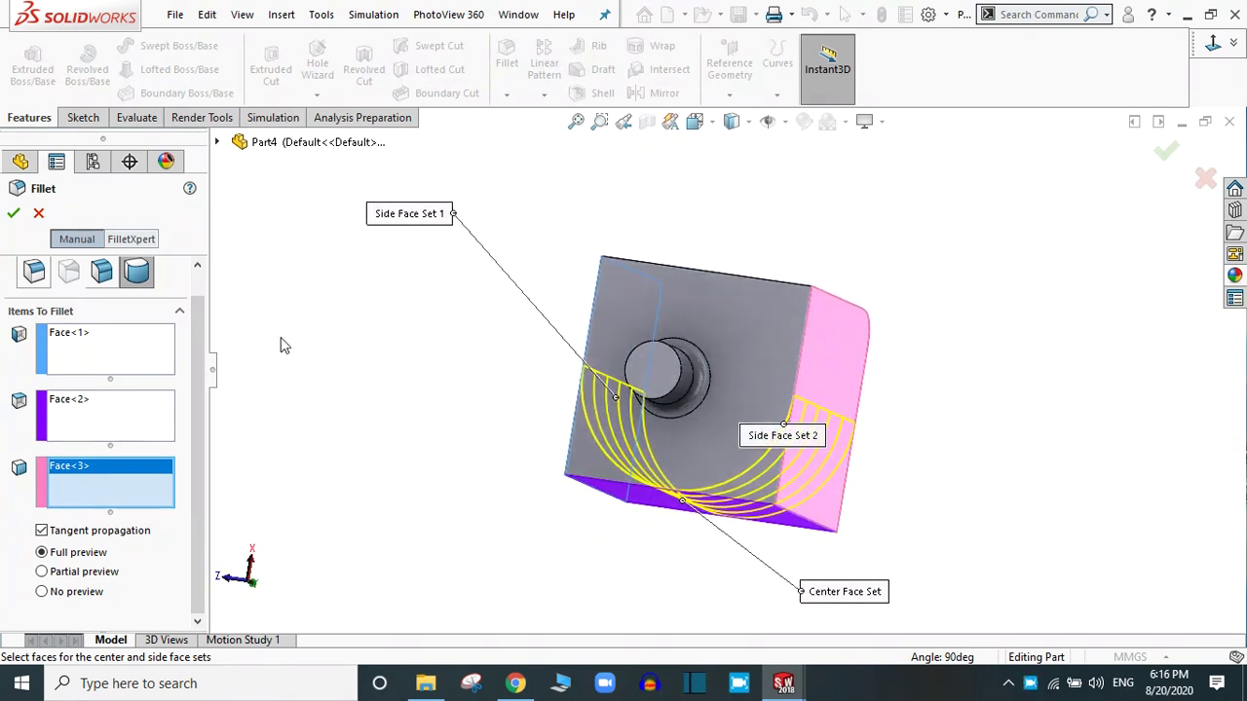
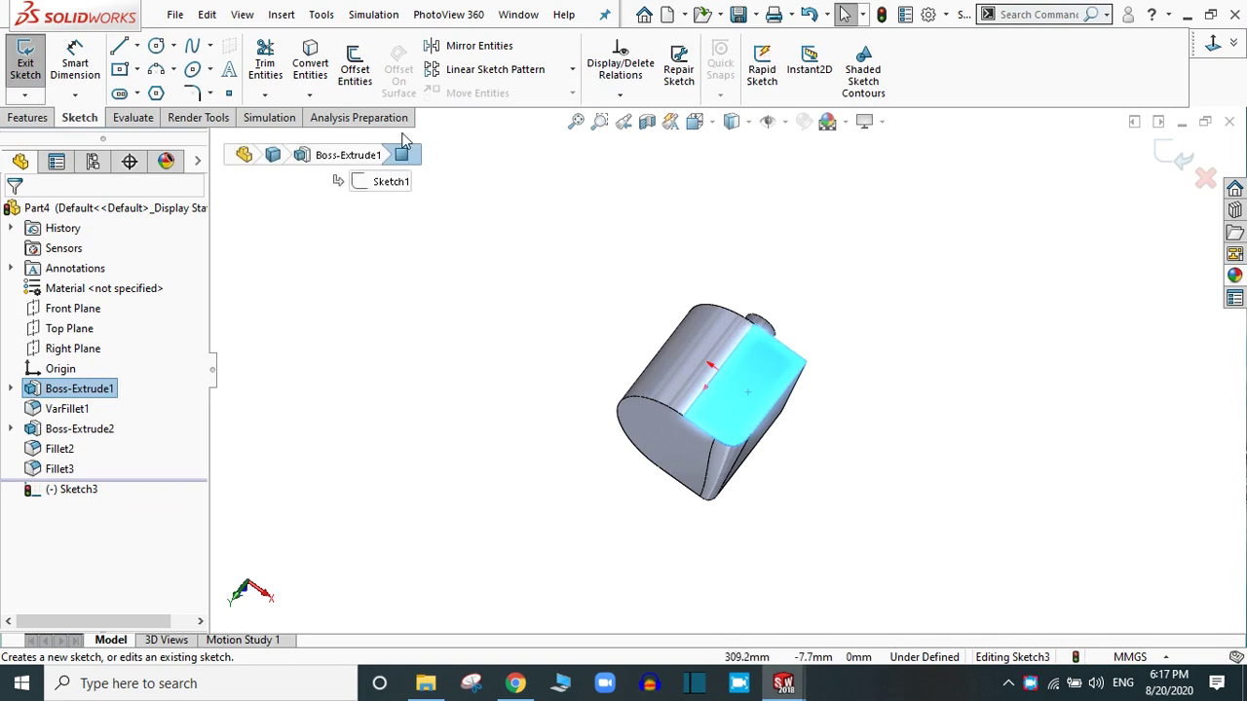
Sketch a center rectangle about 30 mm long around the middle of the selected flat side face
left_click(138, 71)
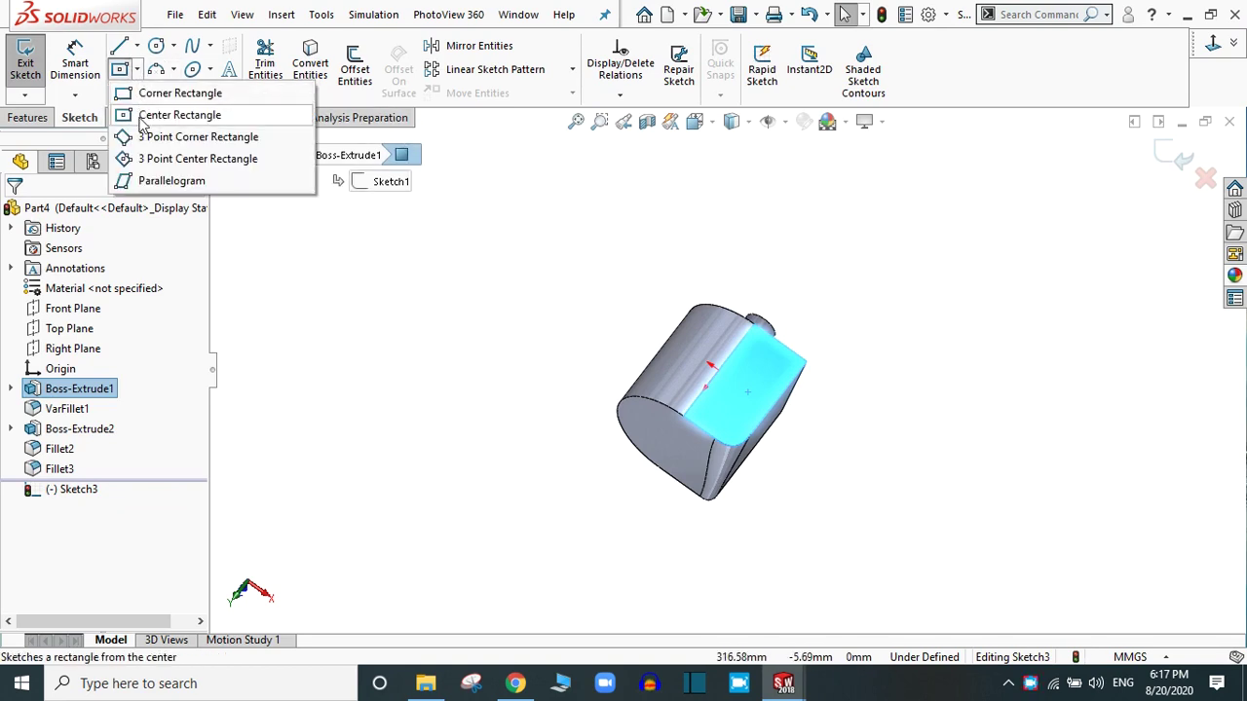
left_click(175, 115)
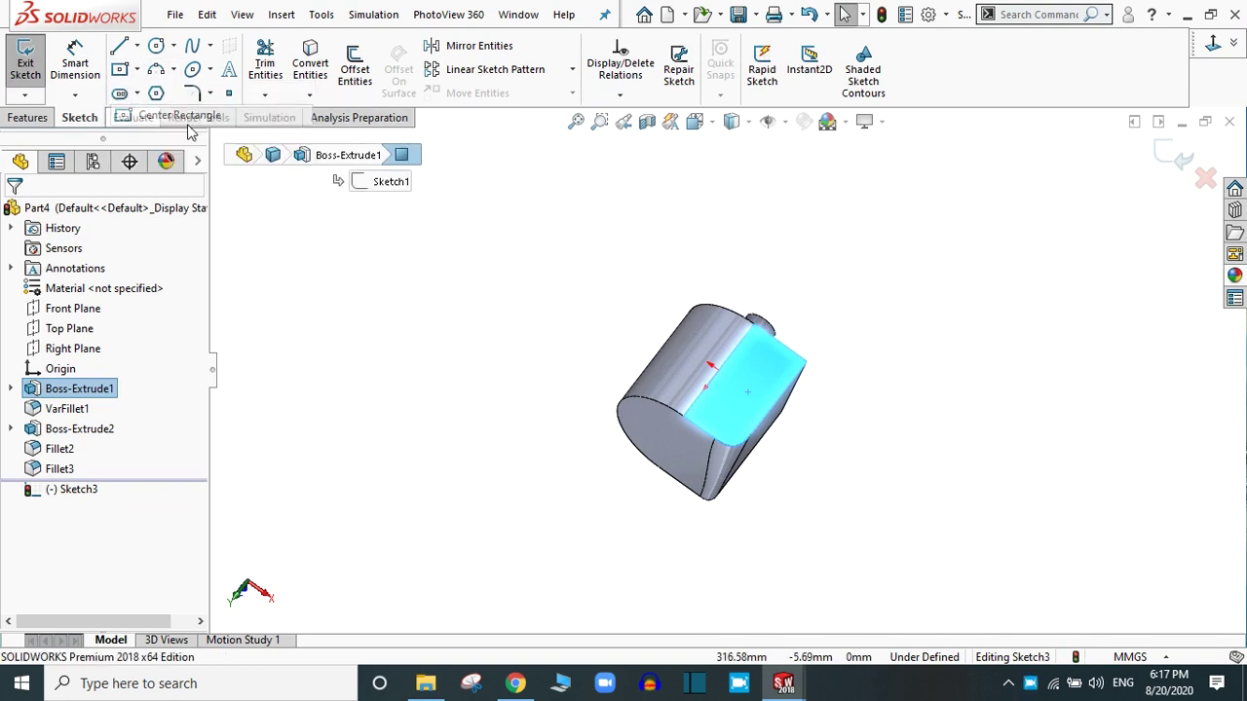
left_click(746, 389)
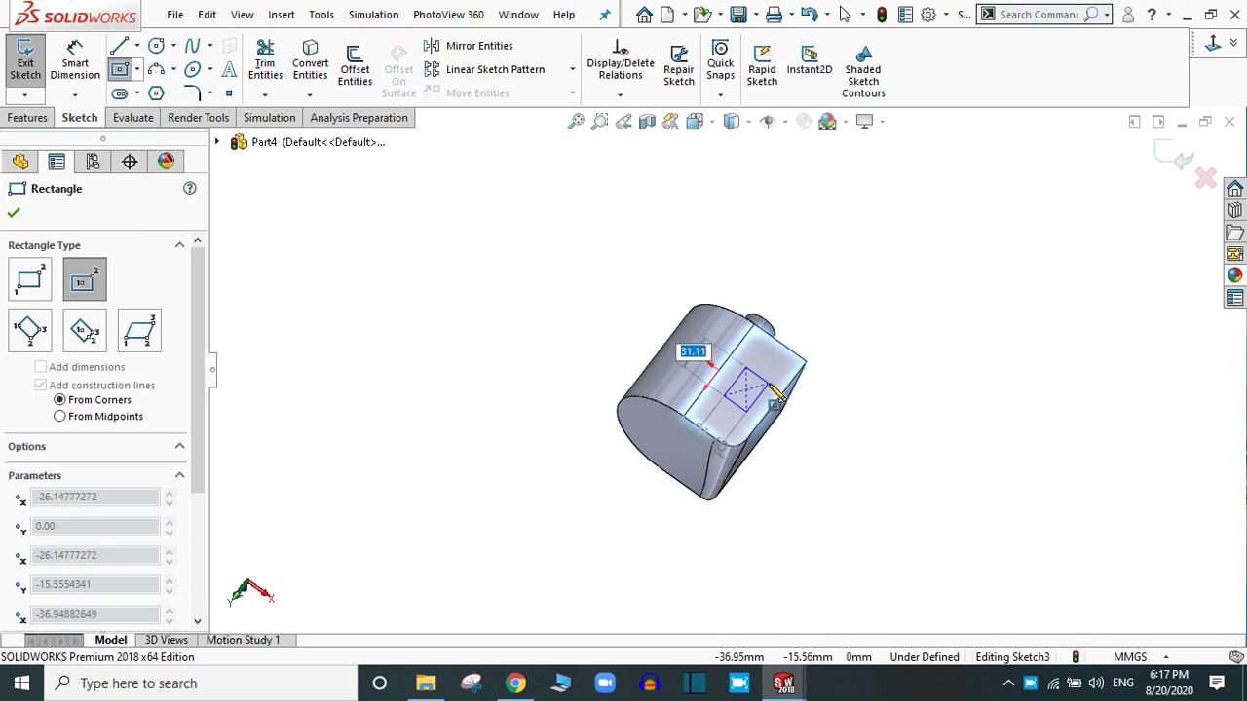
left_click(769, 385)
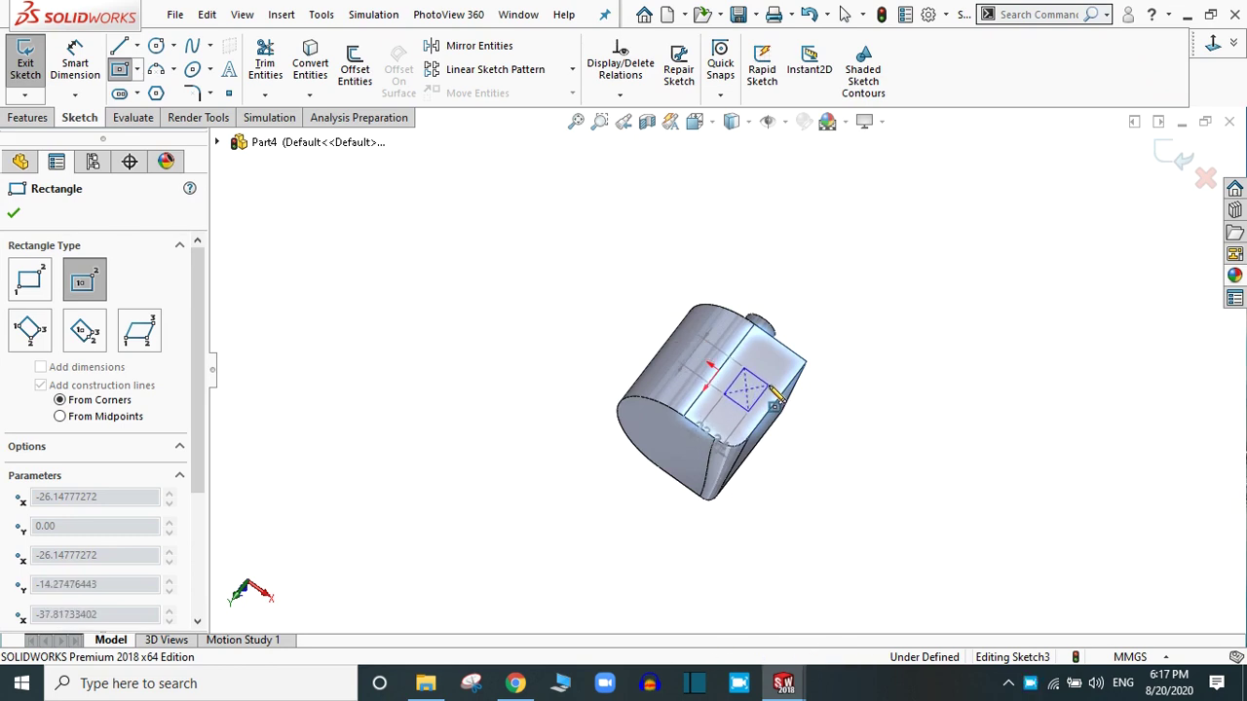
left_click(14, 210)
Extrude the rectangle outward from the side face as a Blind boss 30 mm deep, merged with the body
left_click(28, 117)
left_click(32, 68)
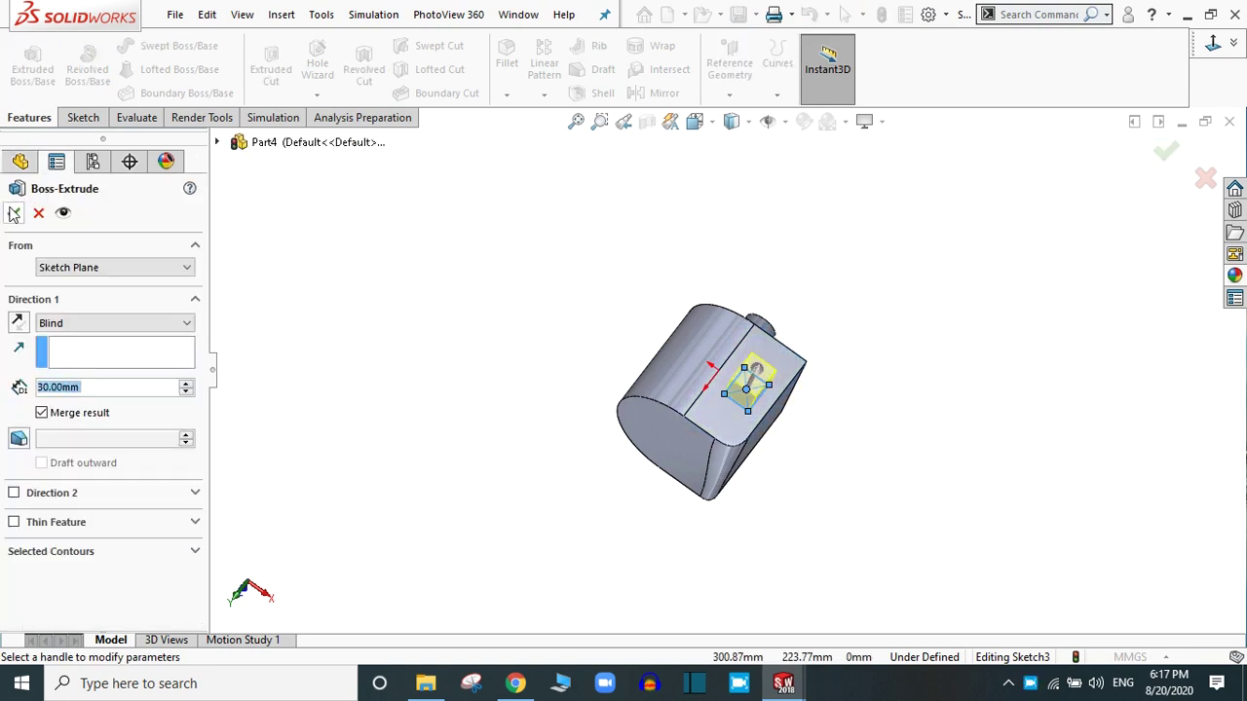
left_click(13, 213)
middle_click_drag(845, 389, 750, 409)
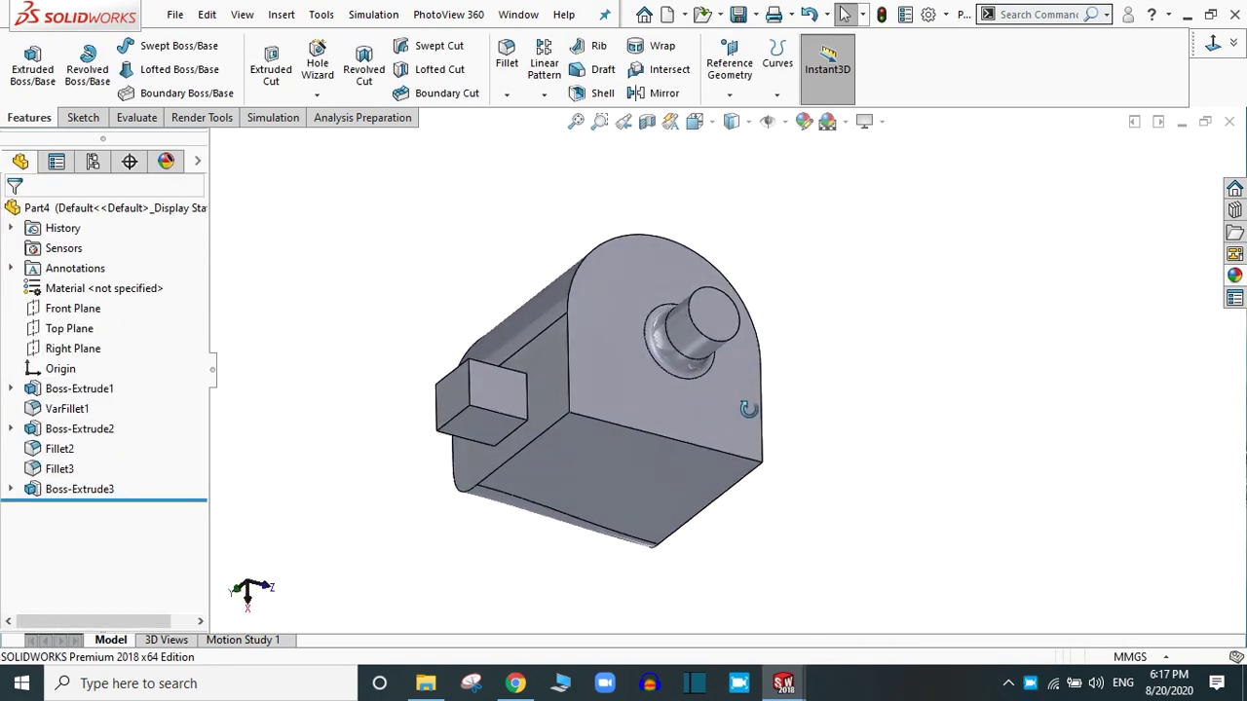
Start a Face Fillet with the rectangular boss's side face toward the cylinder as face set 1 and the surrounding flat face as face set 2
left_click(507, 63)
middle_click_drag(501, 279, 568, 214)
scroll(198, 331, "down", 1)
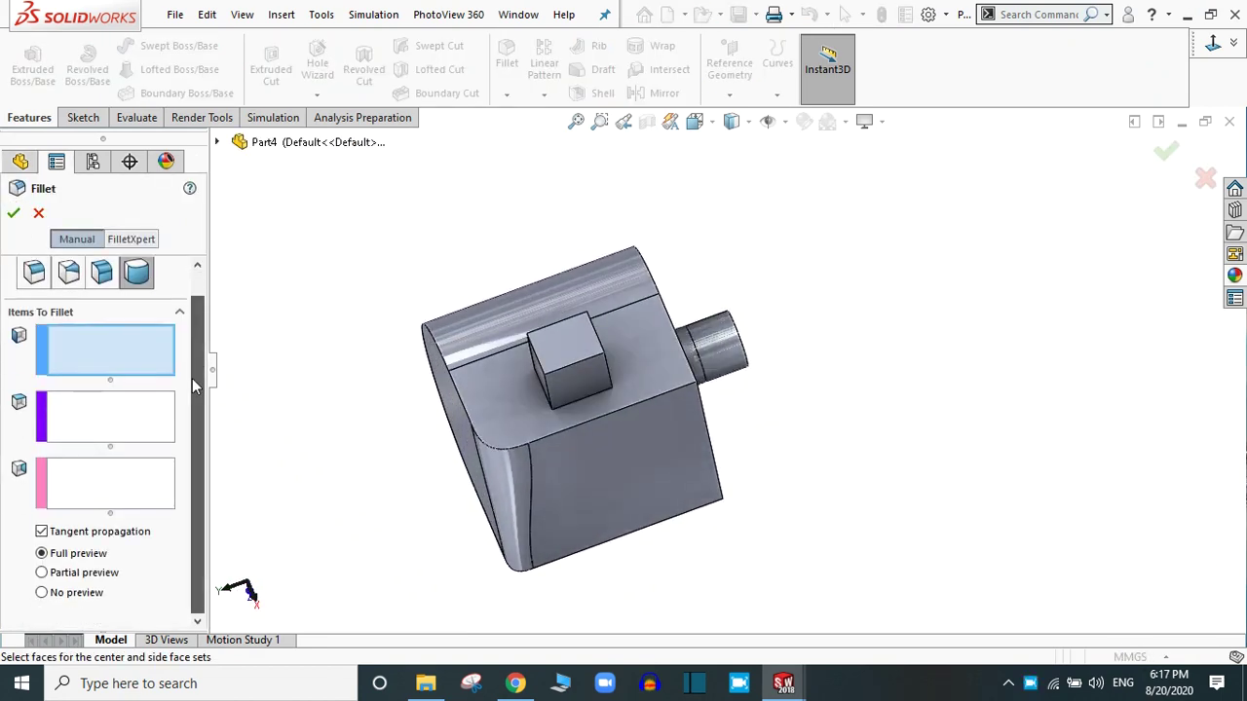
left_click(100, 275)
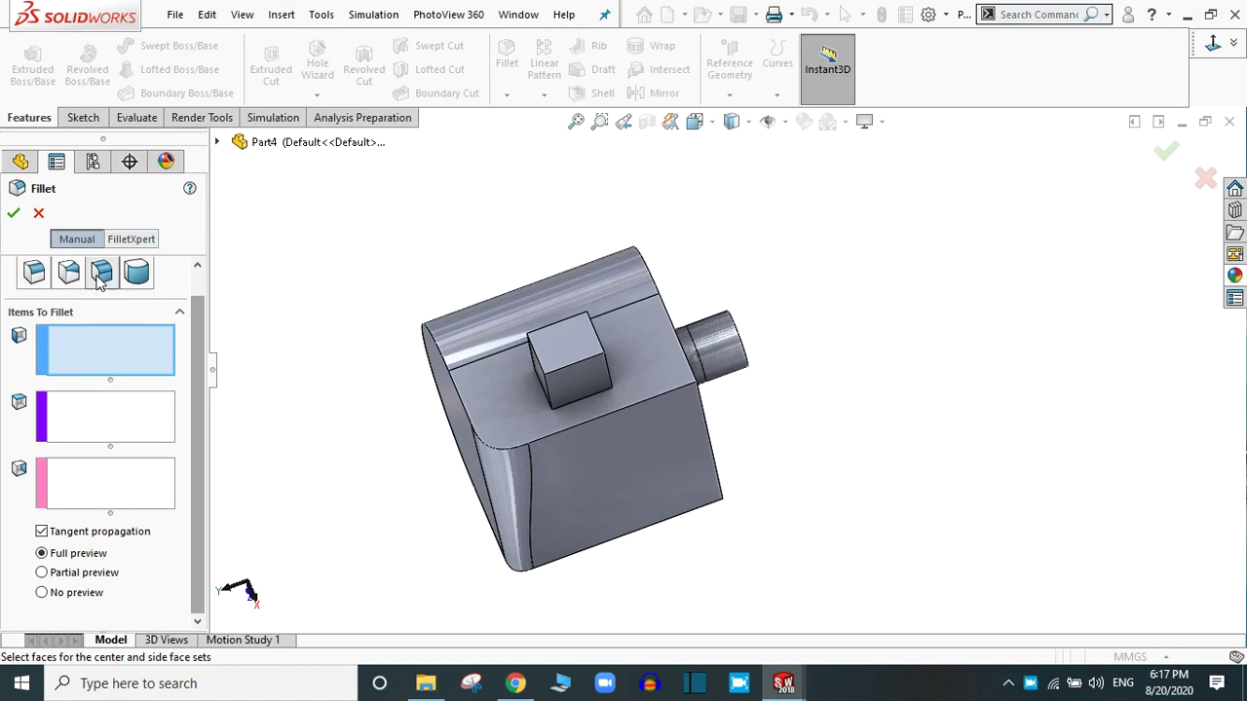
scroll(199, 345, "down", 1)
scroll(195, 350, "down", 2)
scroll(192, 321, "up", 4)
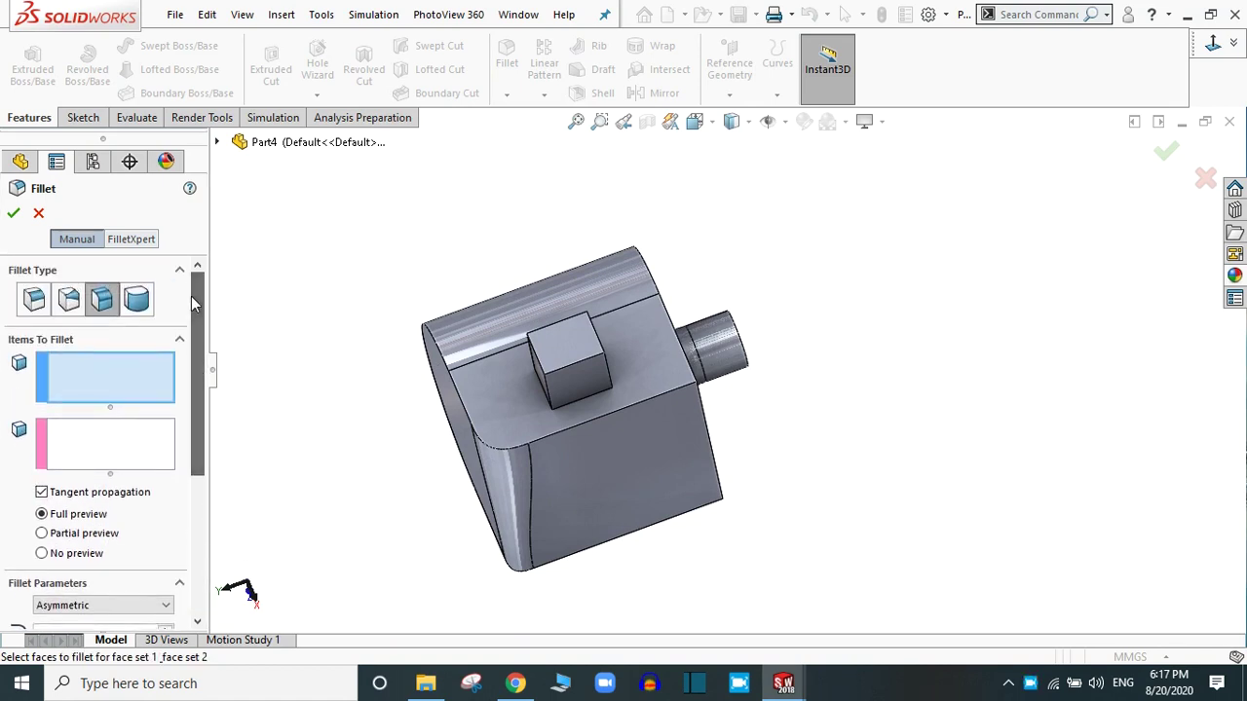
middle_click_drag(766, 409, 746, 468)
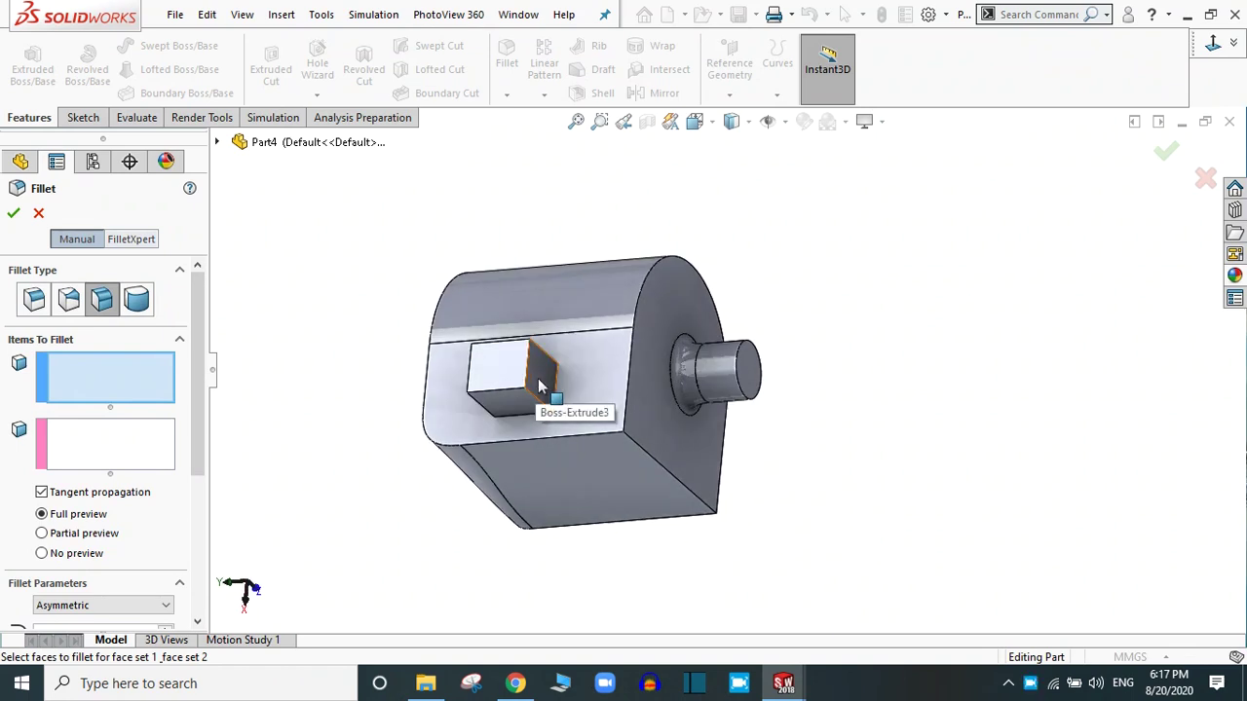
left_click_drag(202, 405, 201, 426)
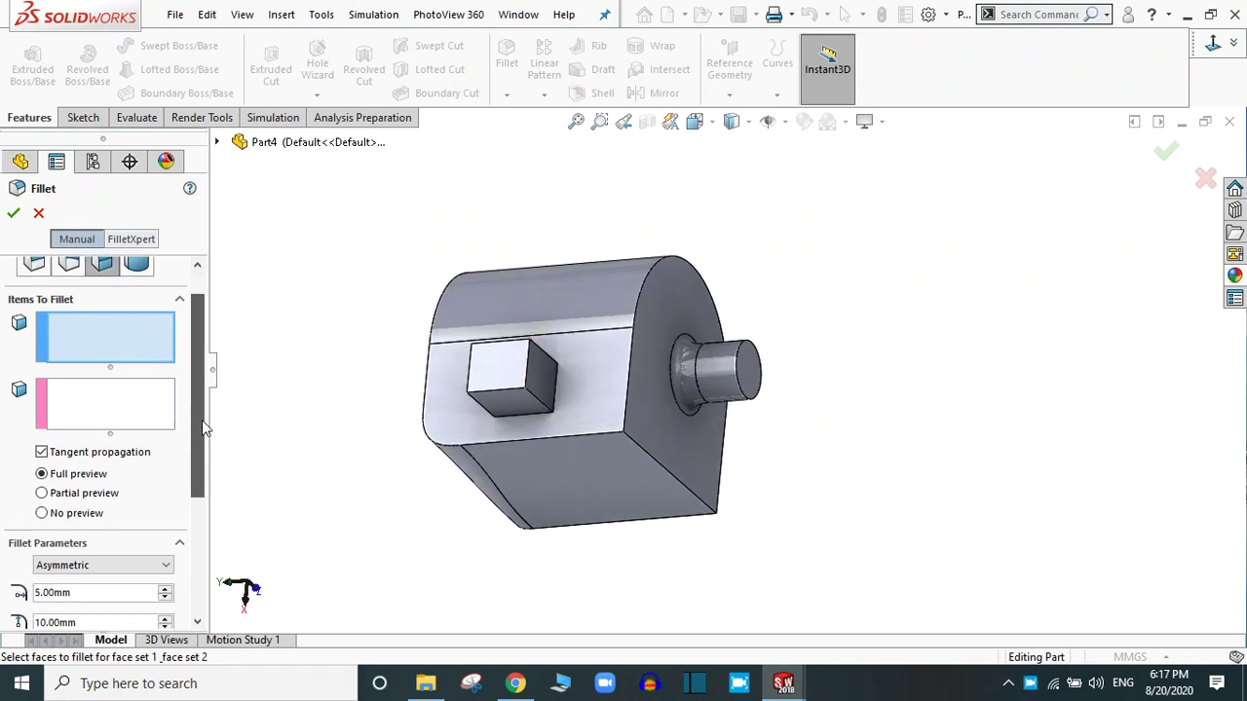
left_click(539, 377)
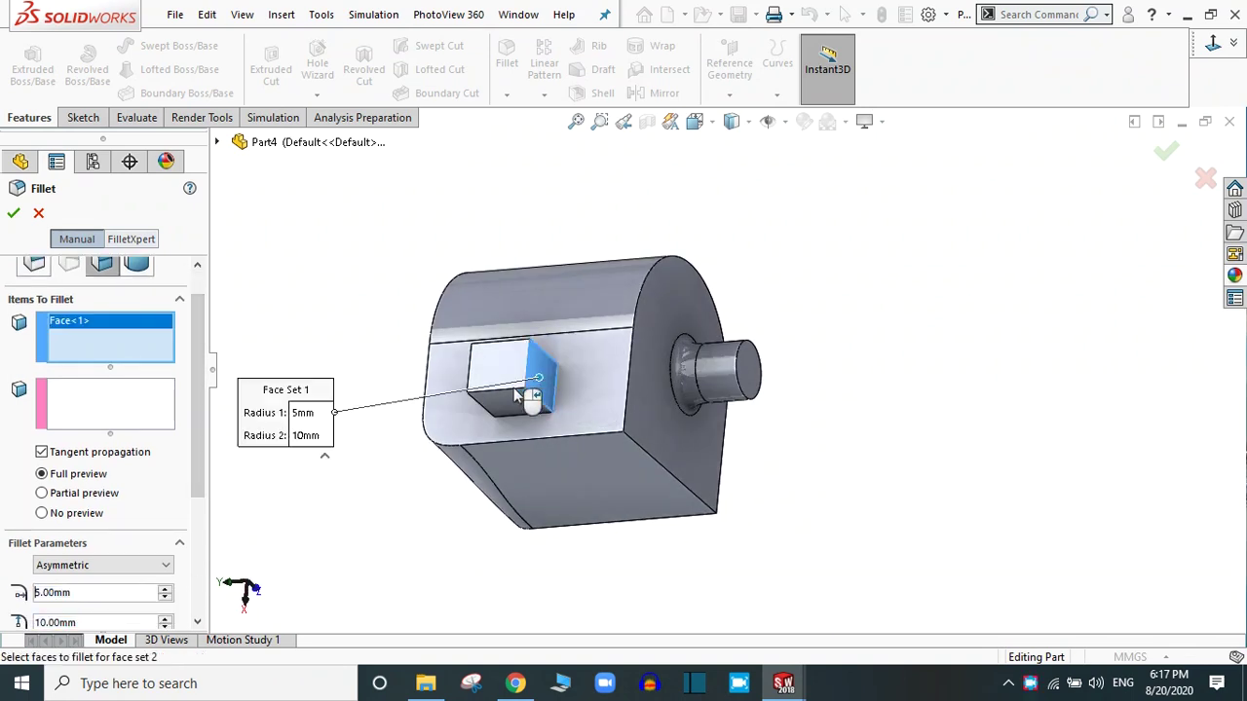
left_click(137, 416)
left_click(590, 390)
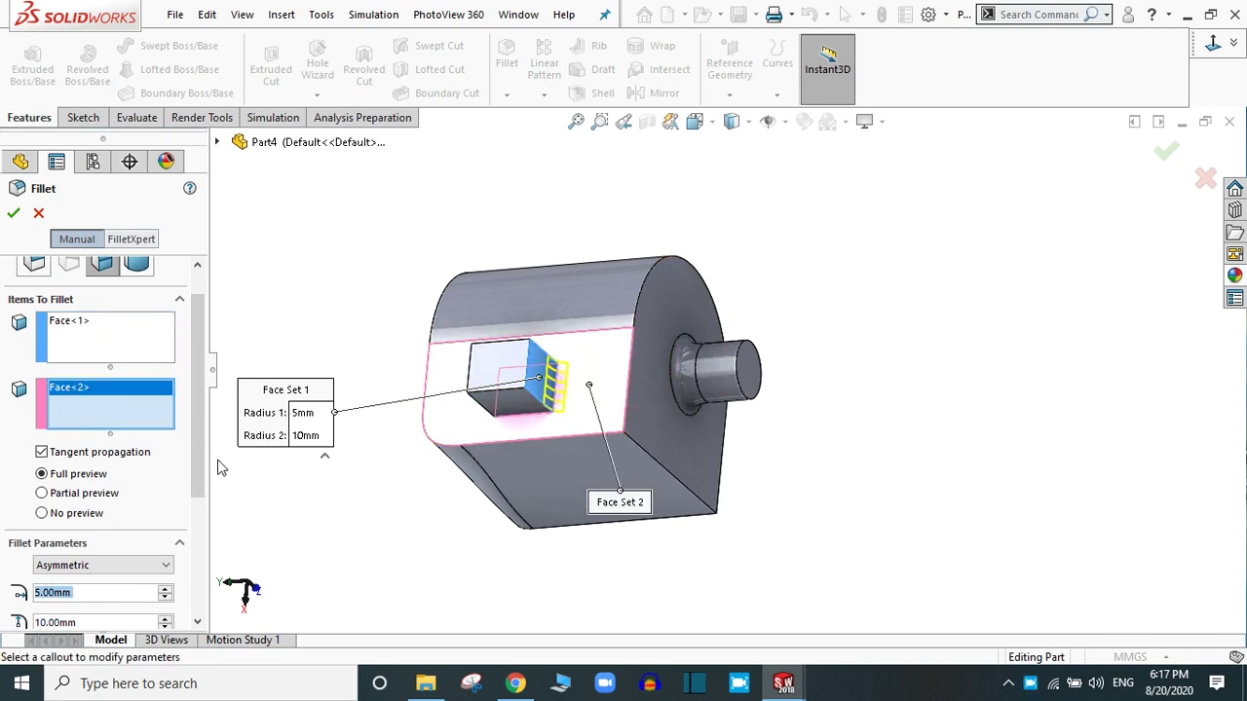
key("f")
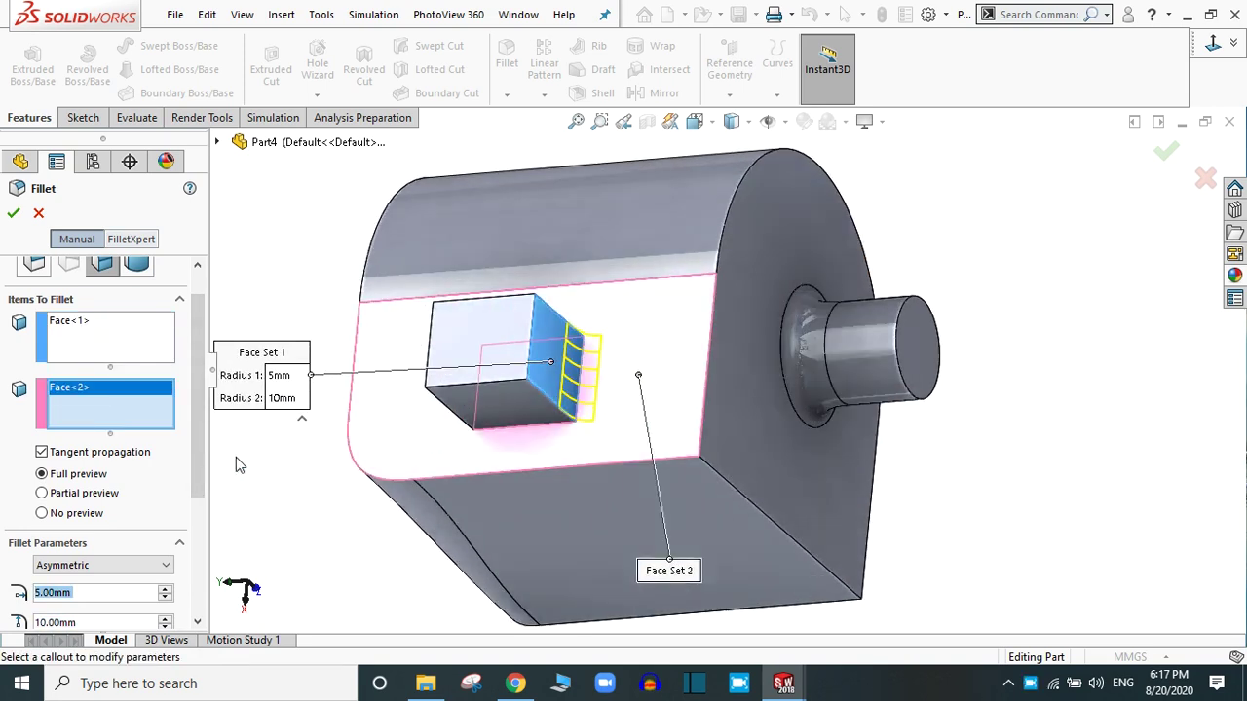
Change the fillet parameter to Hold Line, using the boss face's outer edge and the flat face's edge on the cylinder side as hold lines
left_click_drag(199, 422, 181, 563)
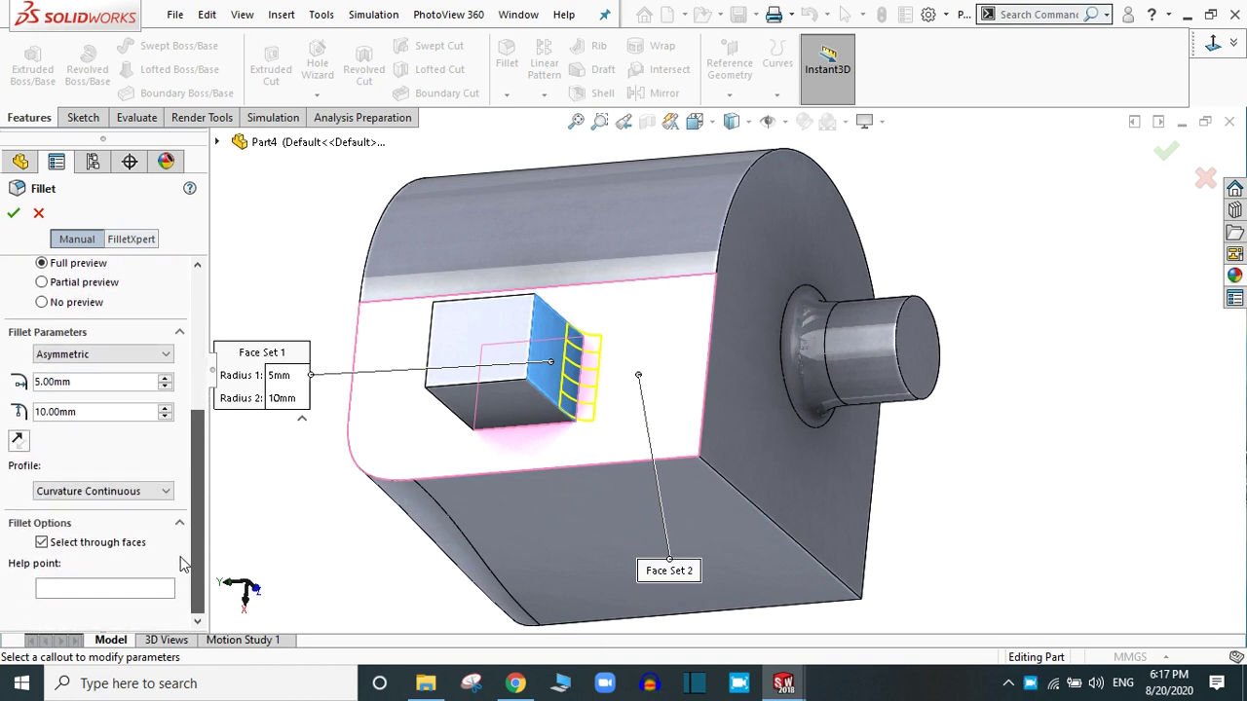
left_click(88, 359)
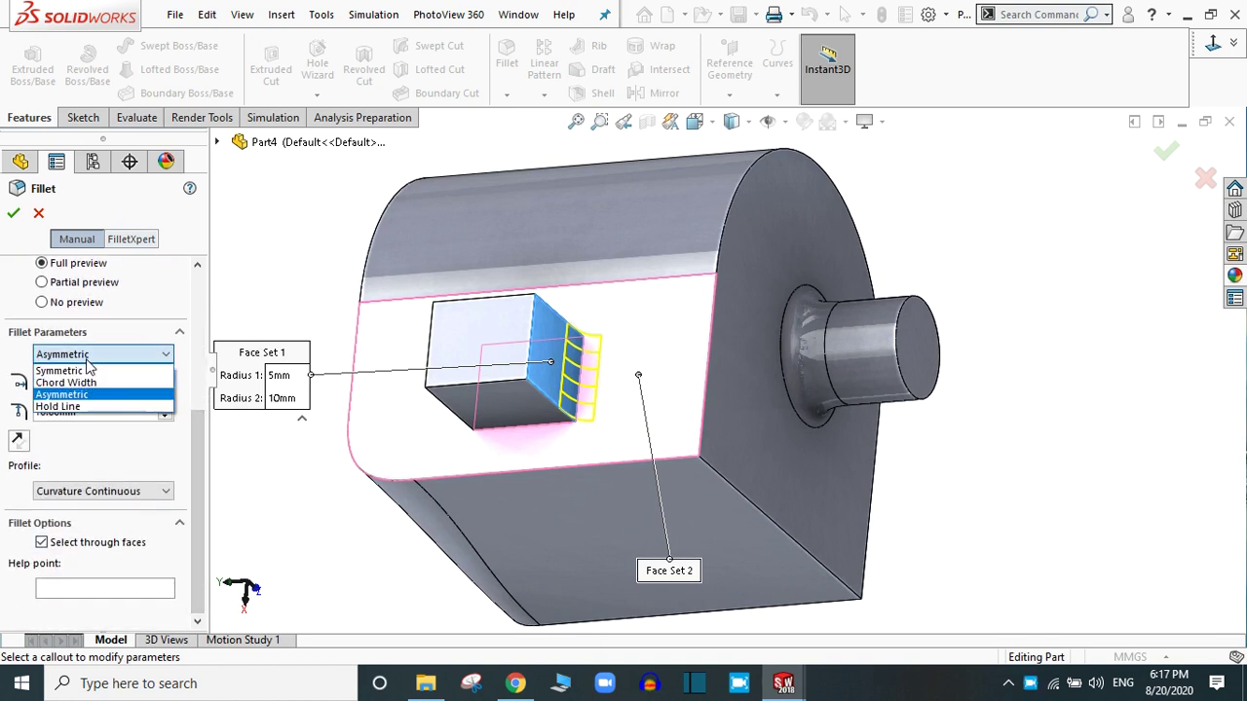
left_click(68, 407)
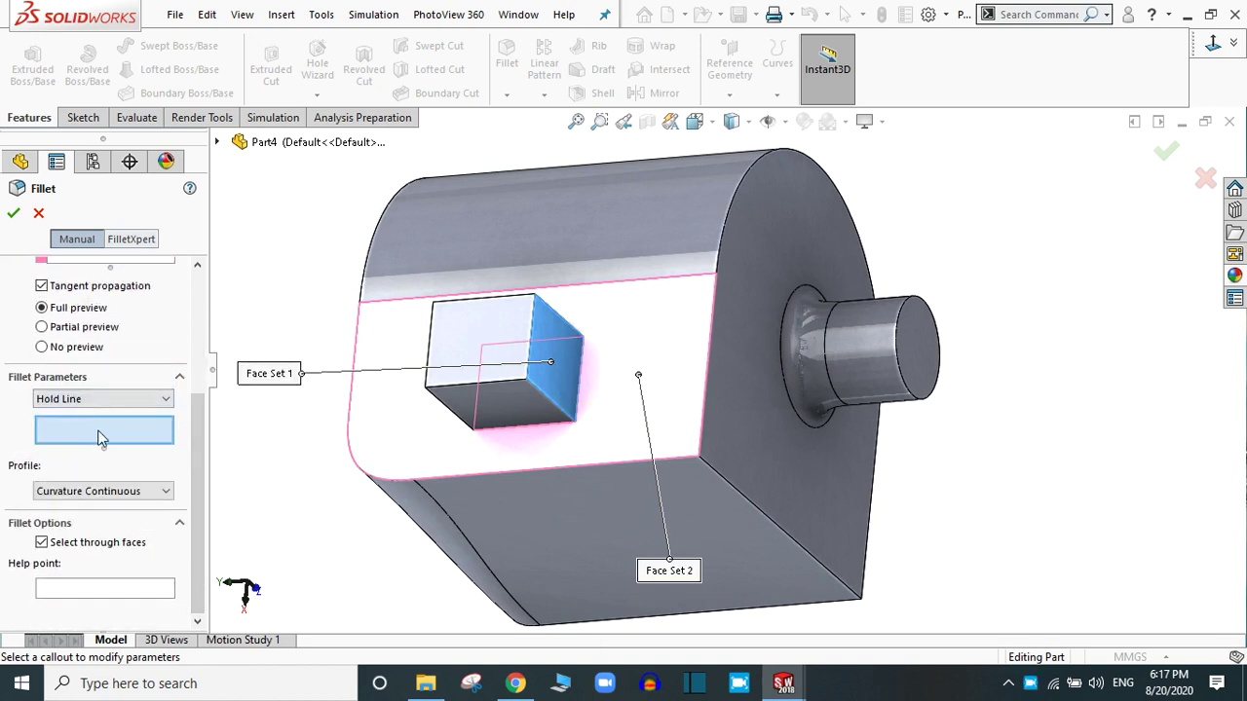
left_click(83, 437)
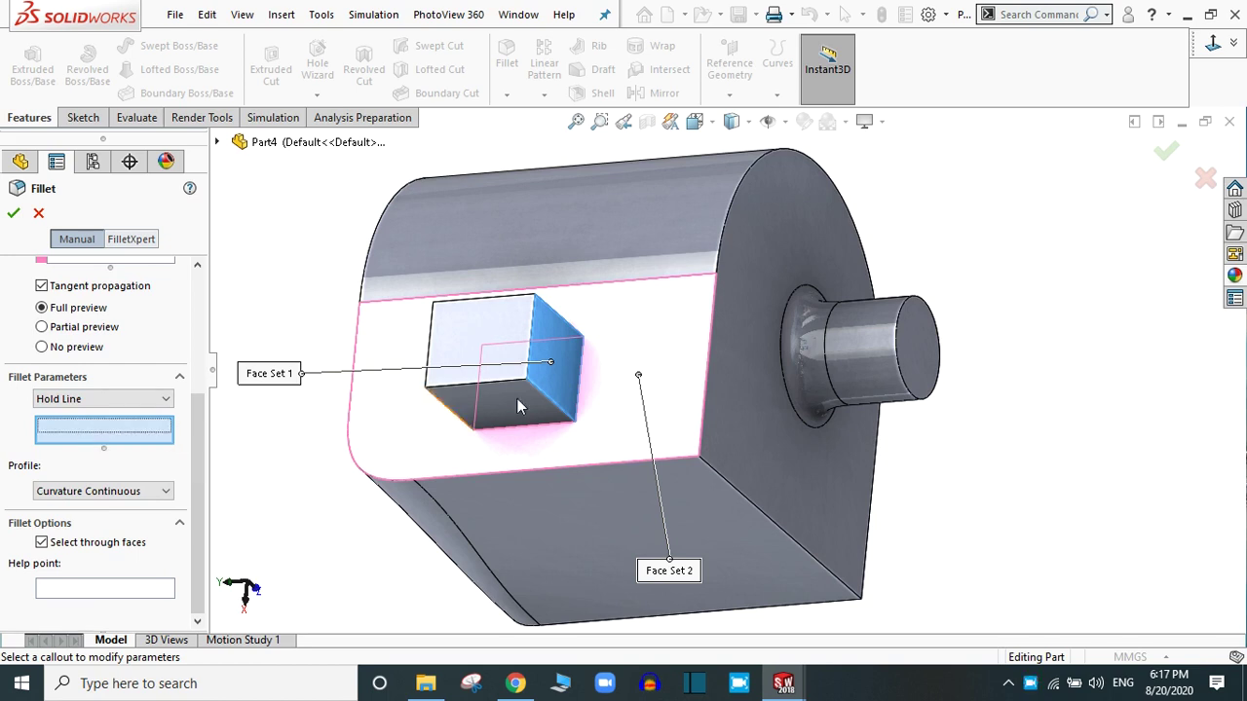
left_click(532, 348)
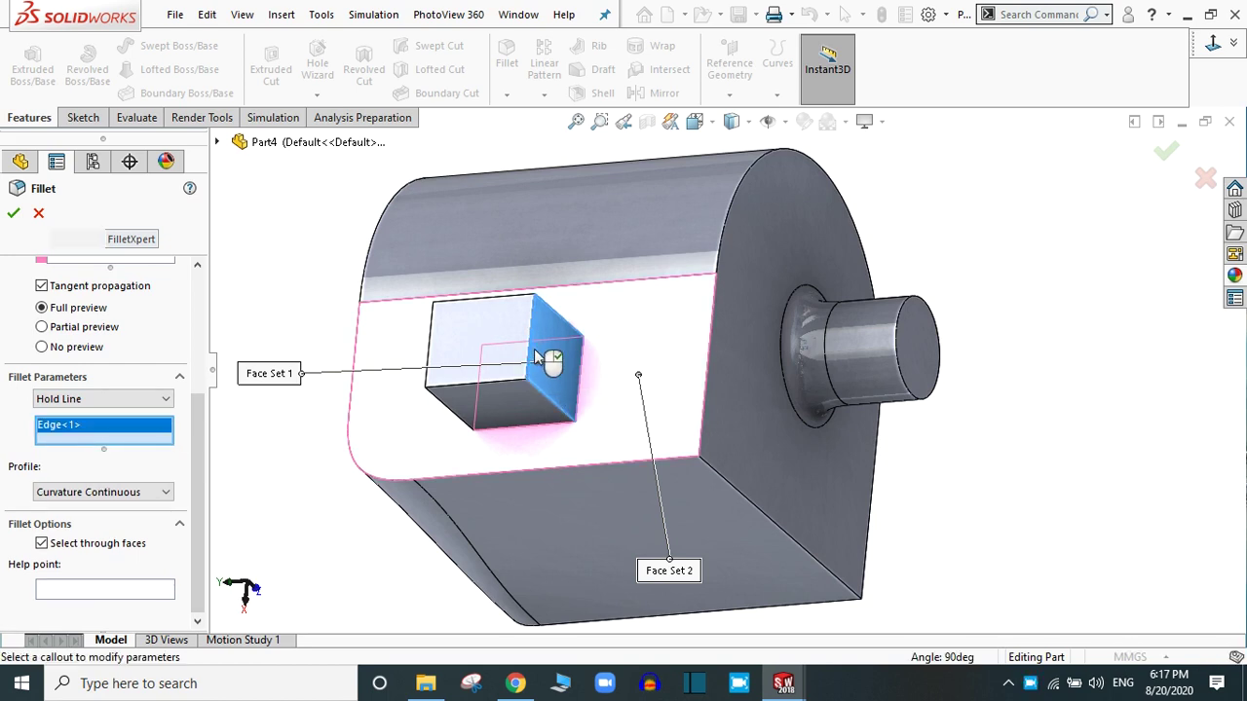
left_click(706, 398)
middle_click_drag(704, 426, 715, 308)
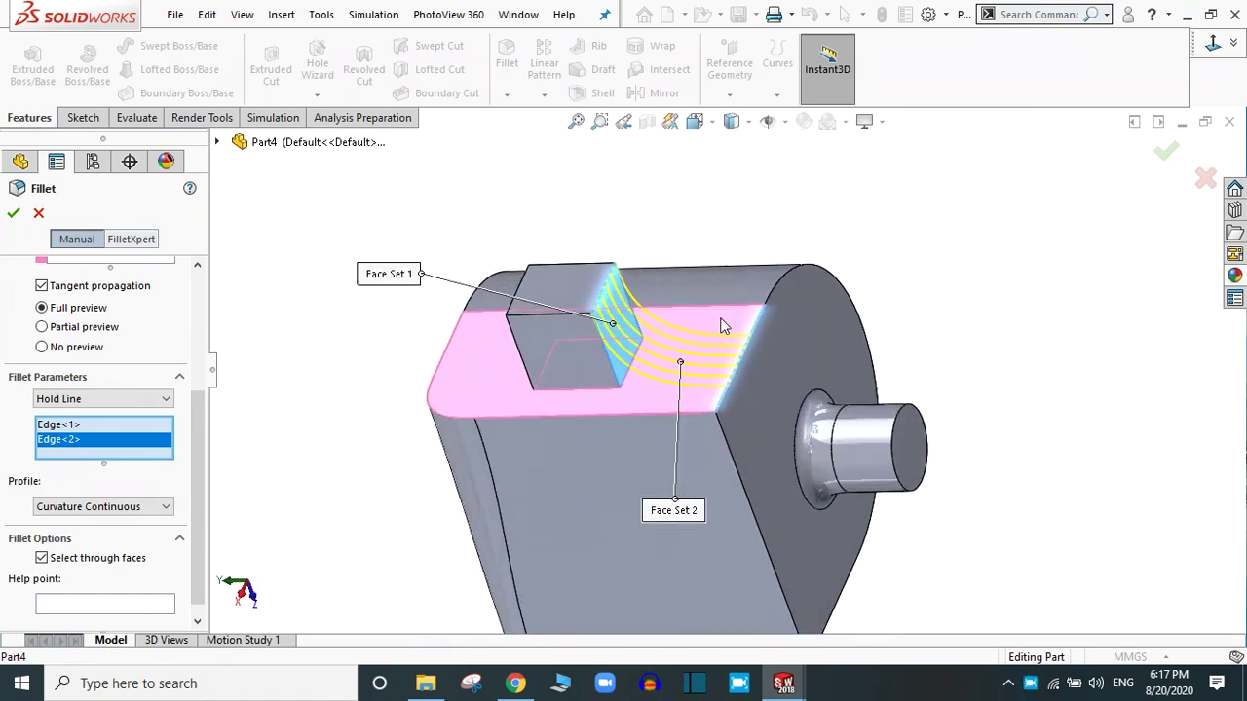
scroll(717, 331, "down", 3)
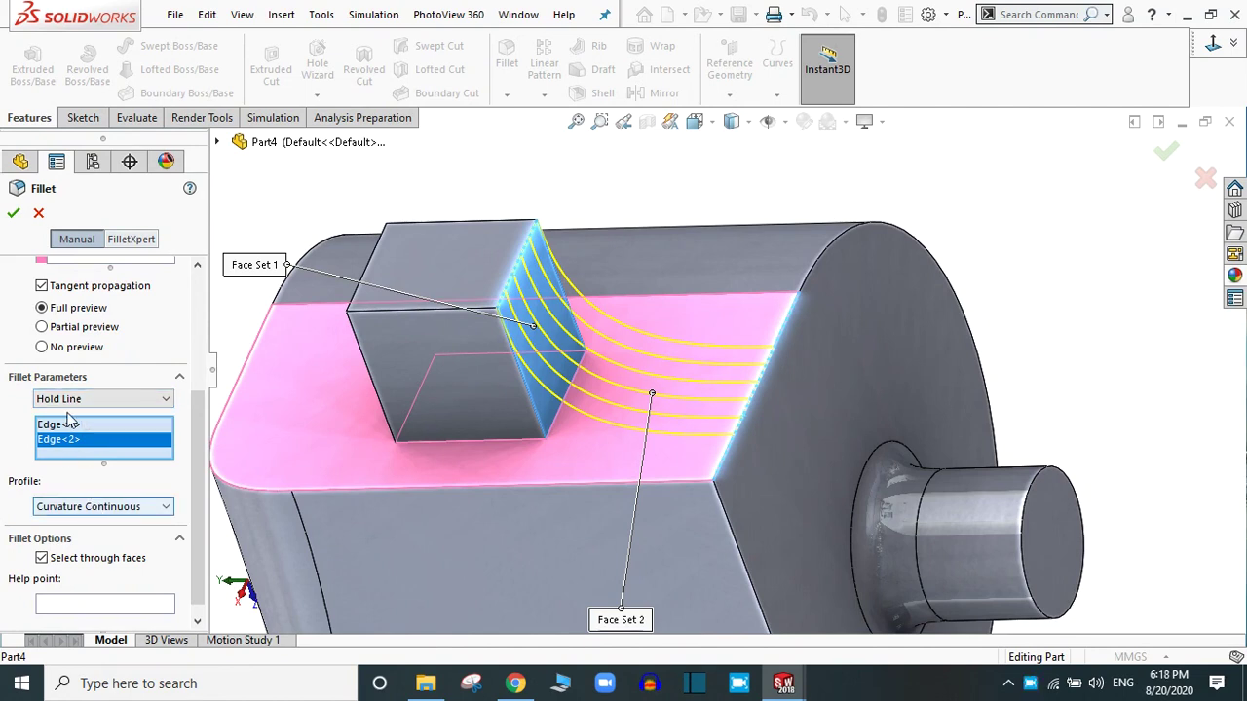
Preview the hold-line fillet with a Circular profile and return the profile to Curvature Continuous
left_click(88, 511)
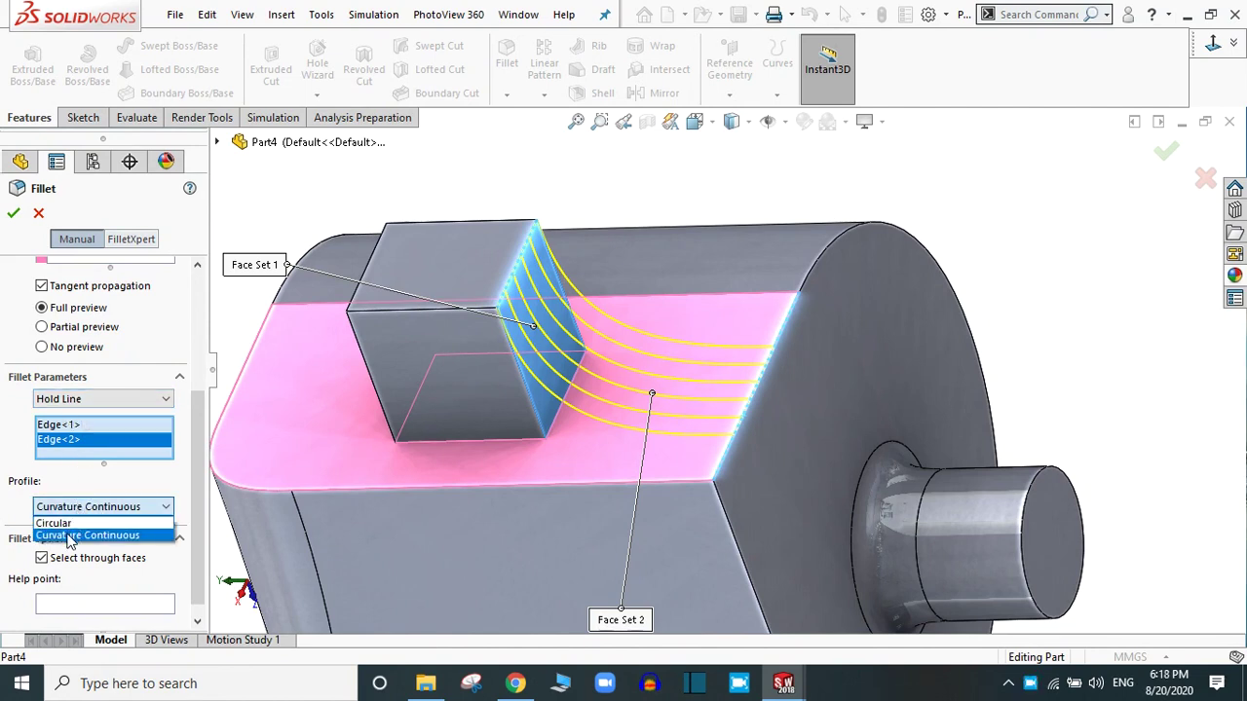
left_click(86, 516)
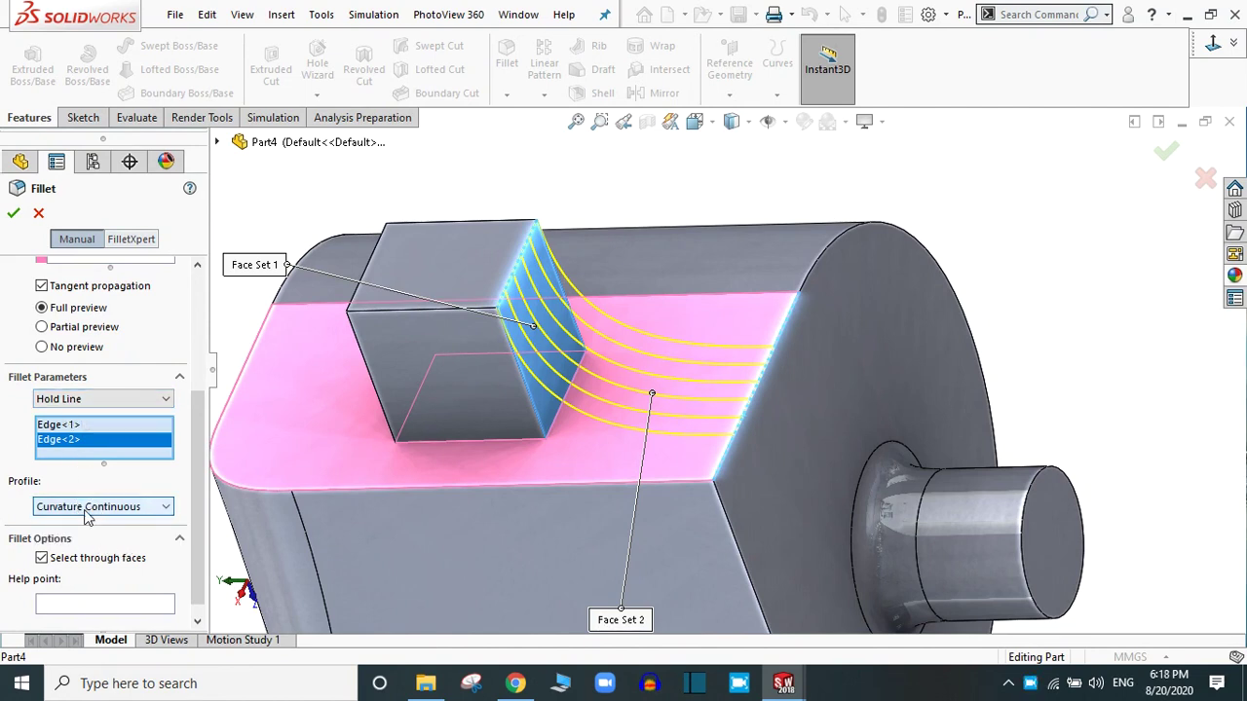
left_click(86, 517)
left_click(68, 522)
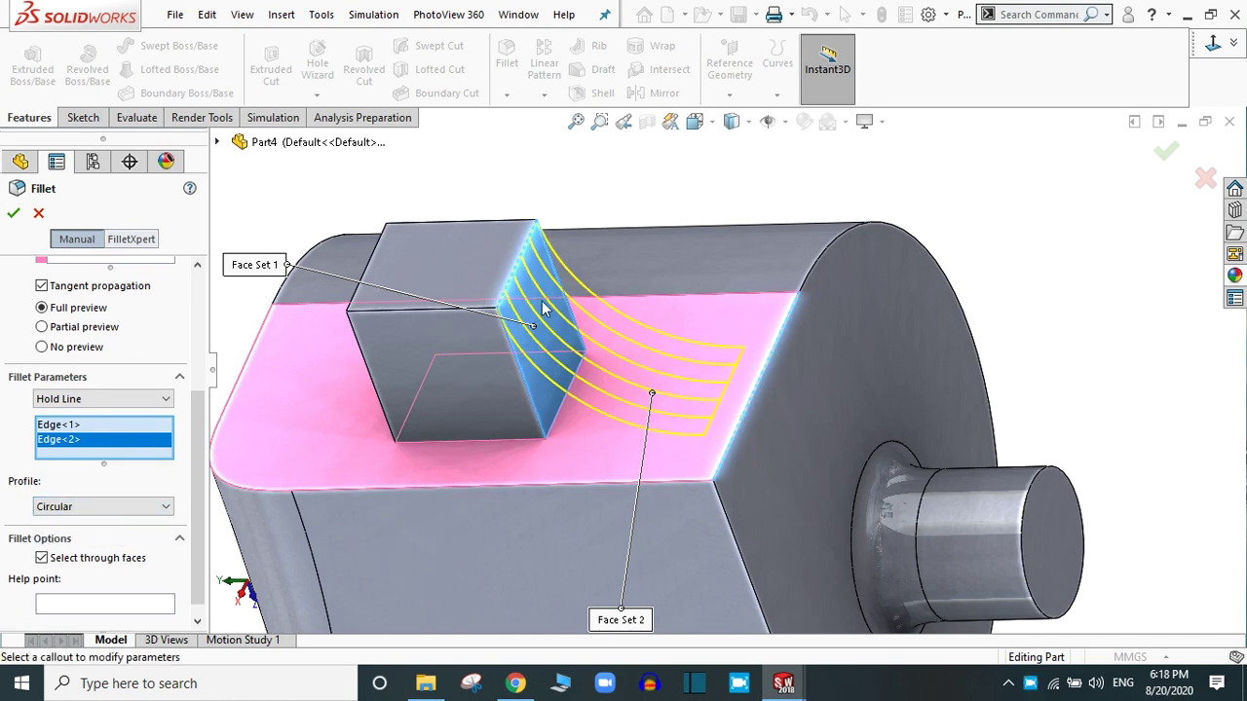
left_click(122, 508)
left_click(99, 533)
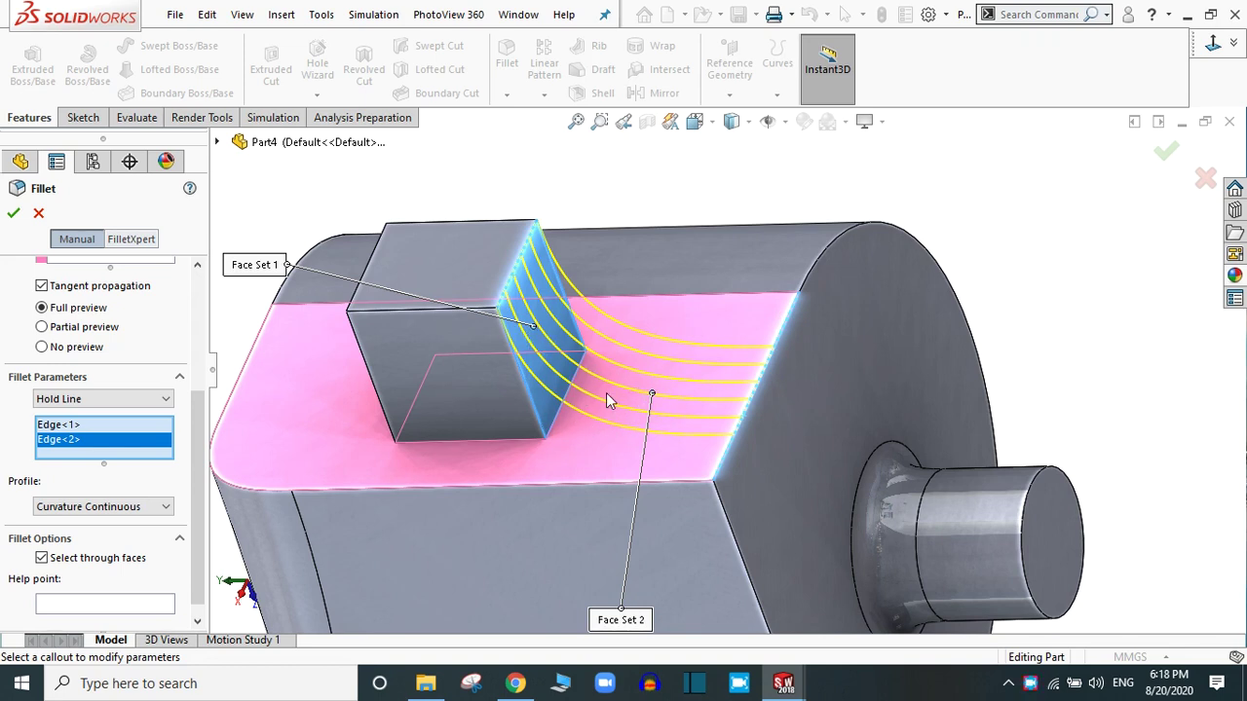
Create the face fillet between the rectangular boss and the flat side face, and inspect the resulting blend
scroll(578, 408, "up", 4)
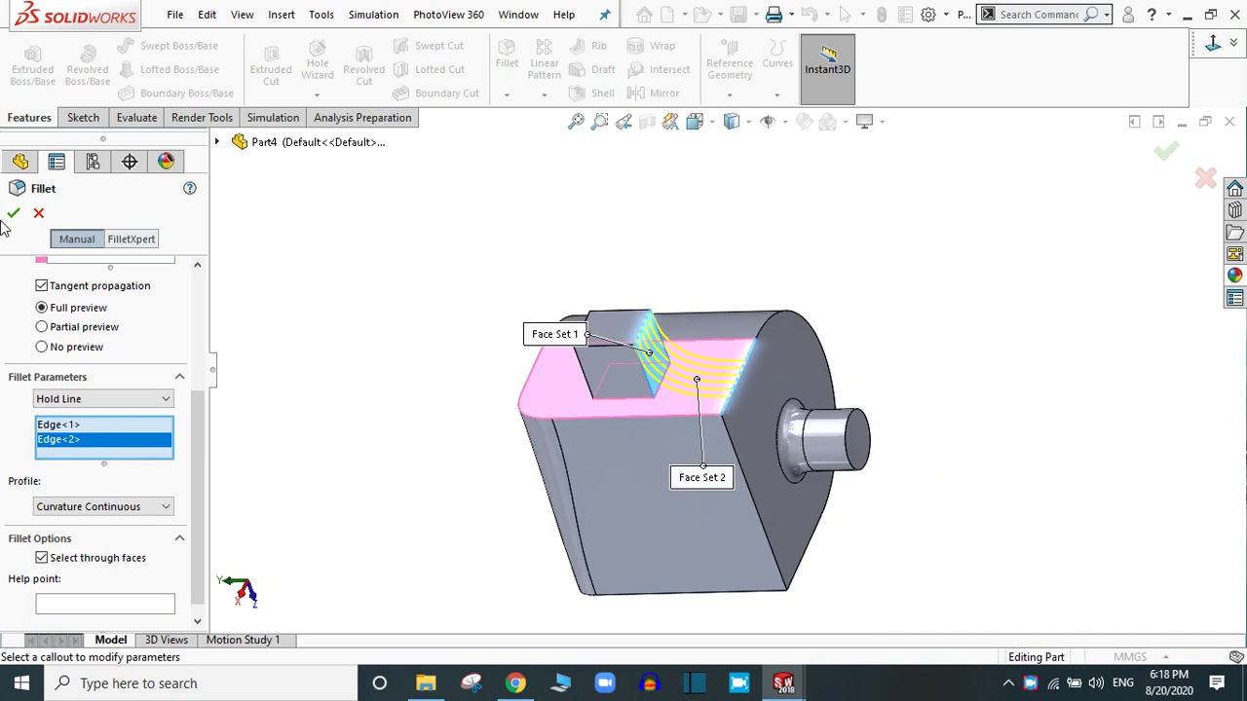
key("Return")
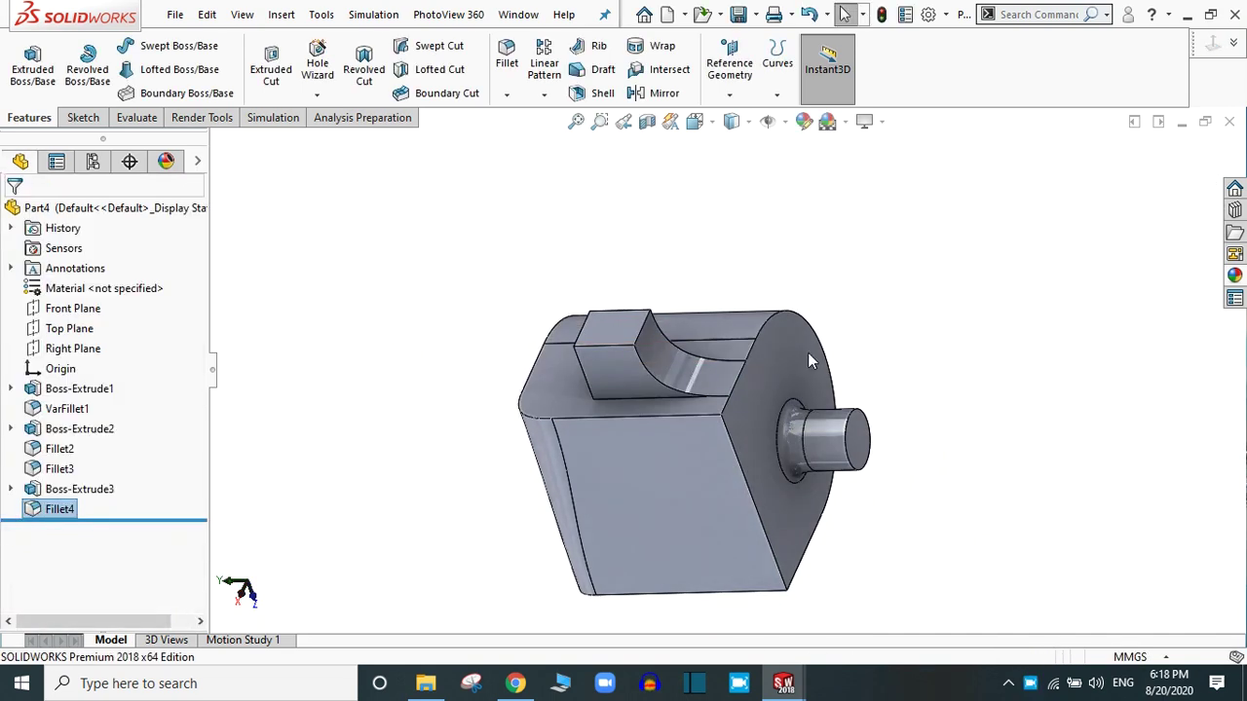
scroll(708, 380, "up", 2)
scroll(708, 380, "down", 4)
left_click(744, 393)
middle_click_drag(744, 393, 739, 432)
scroll(738, 428, "up", 3)
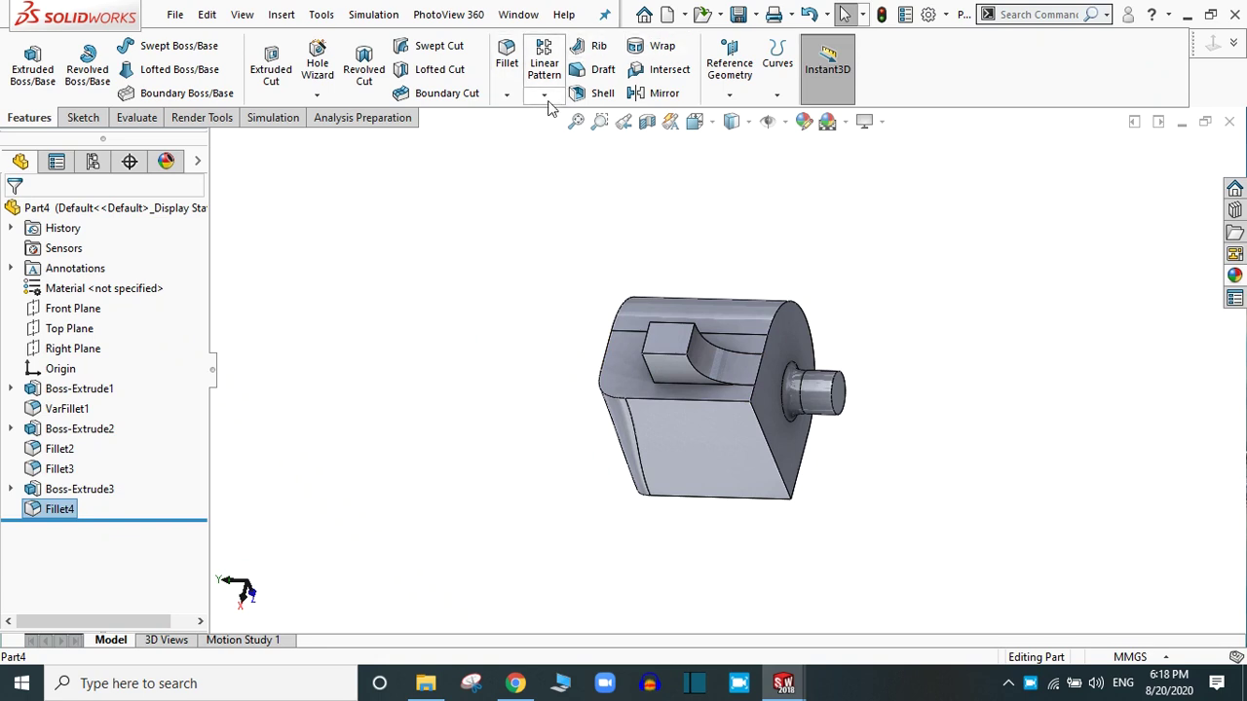
left_click(812, 233)
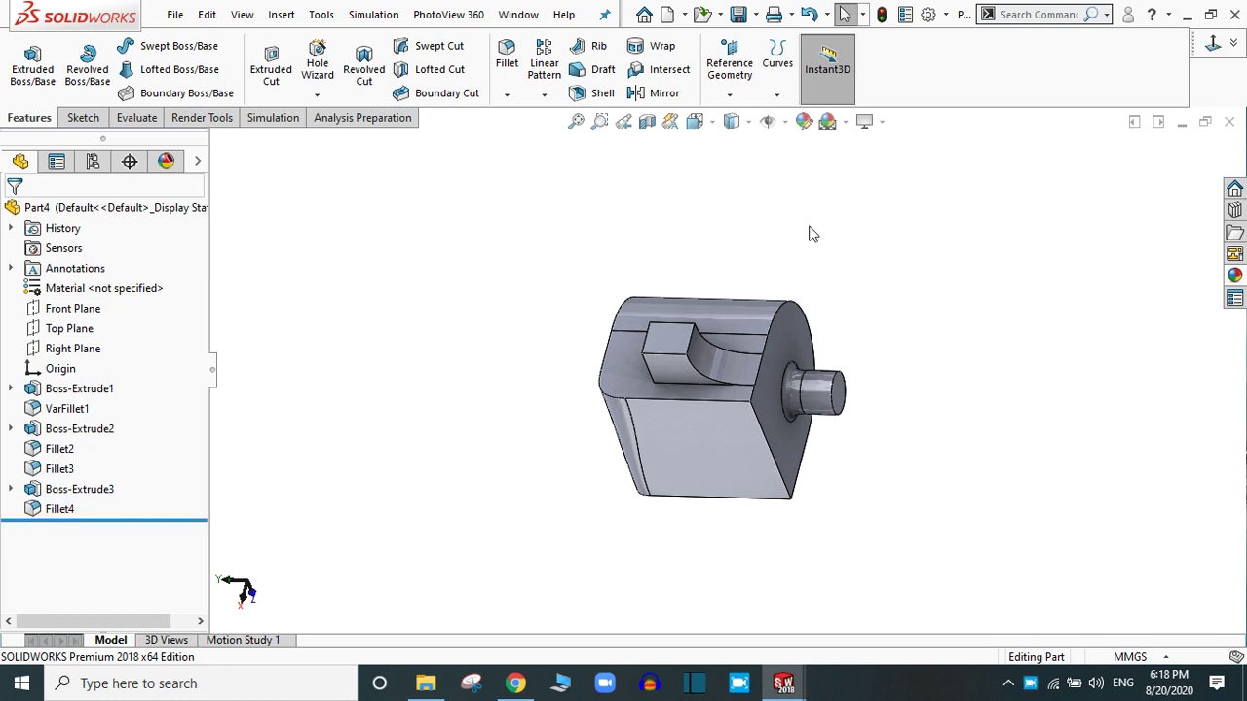